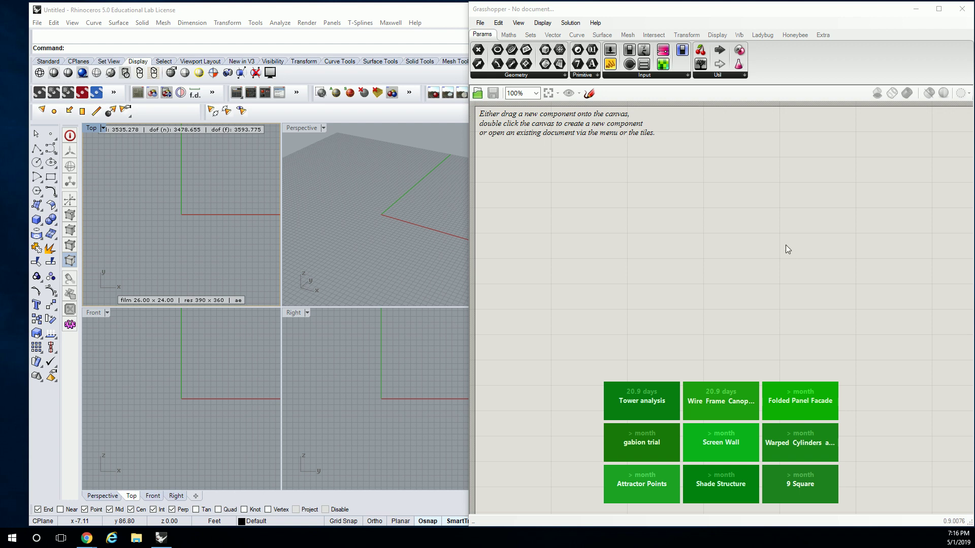
pyautogui.click(617, 239)
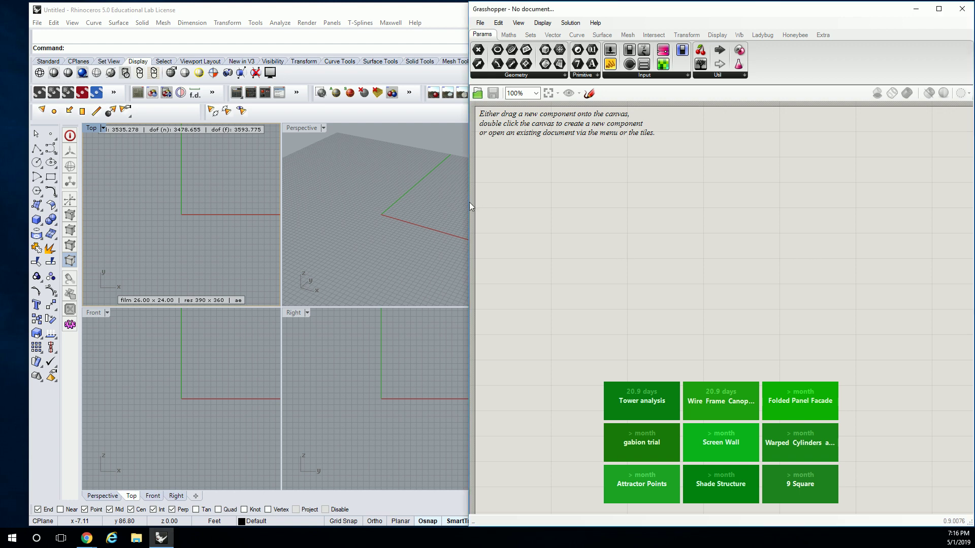
pyautogui.doubleClick(302, 128)
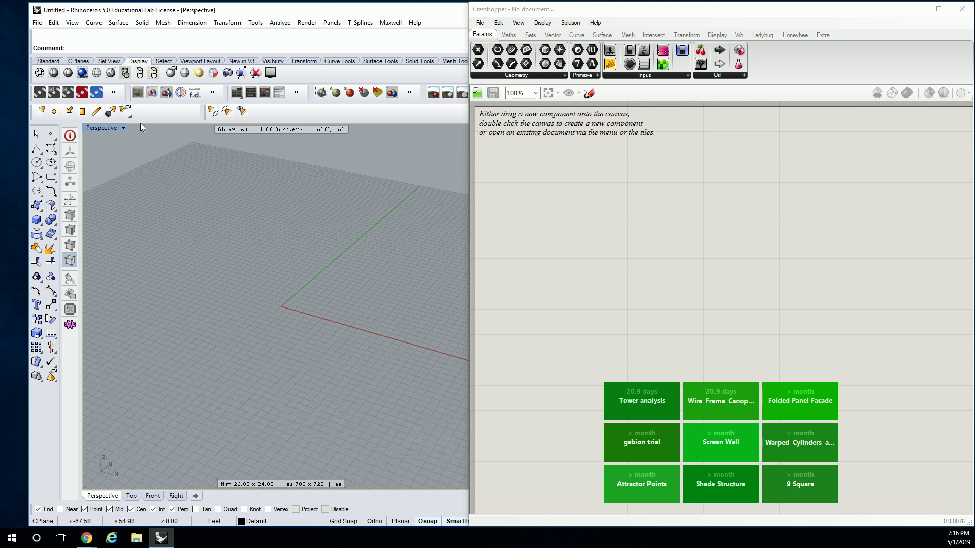
pyautogui.doubleClick(107, 129)
pyautogui.moveTo(197, 381); pyautogui.dragTo(154, 392, button='right')
pyautogui.scroll(-5, 167, 368)
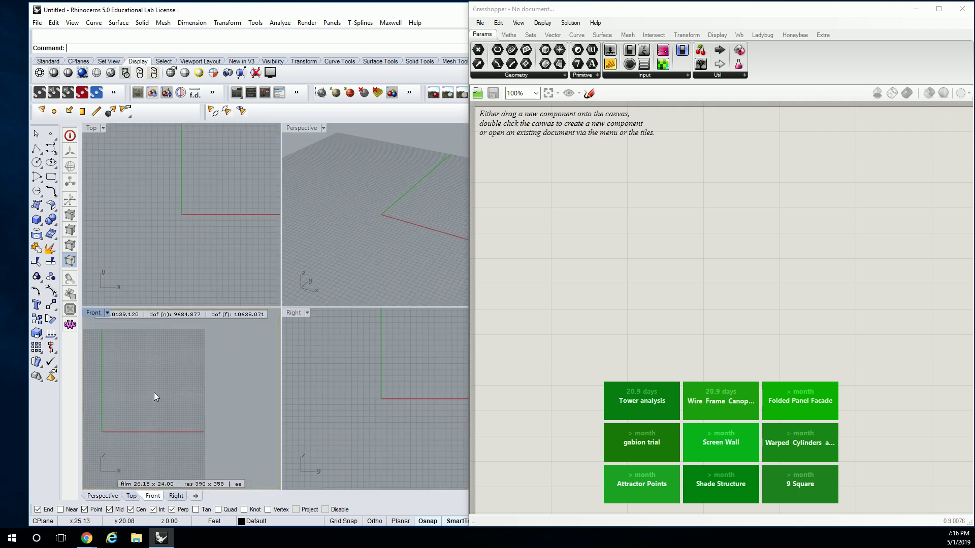
# Draw a tall box in the Perspective view with its first base corner close to the origin.
pyautogui.click(37, 206)
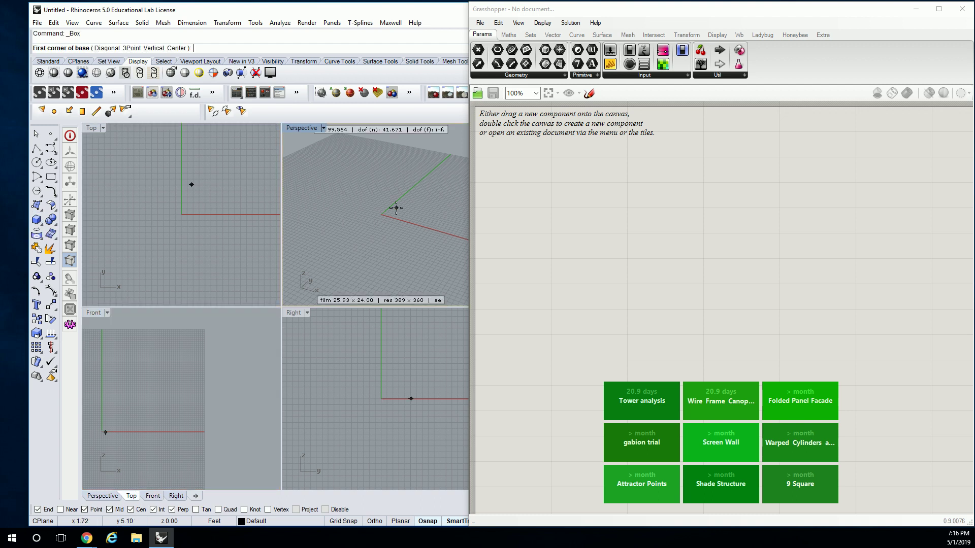
pyautogui.click(382, 214)
pyautogui.scroll(-6, 386, 210)
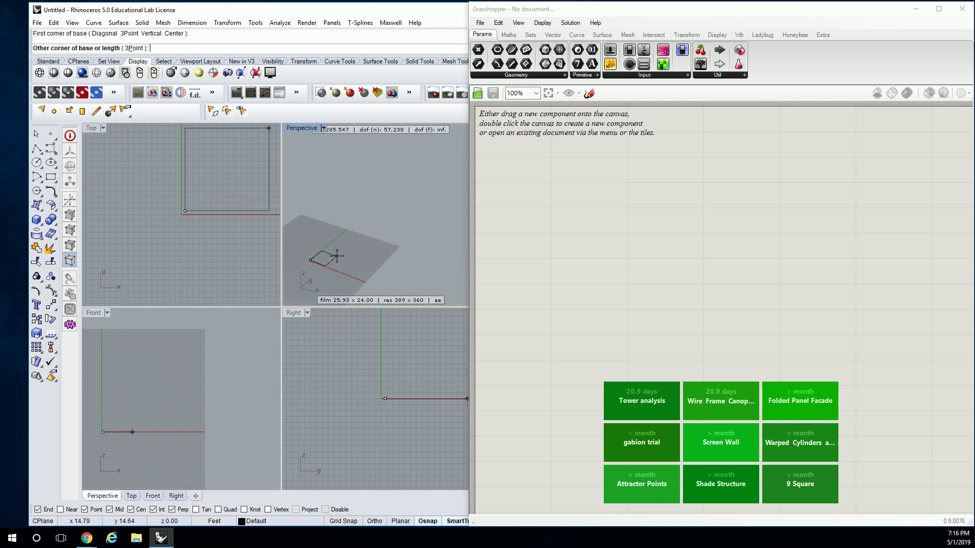
pyautogui.click(340, 255)
pyautogui.click(364, 215)
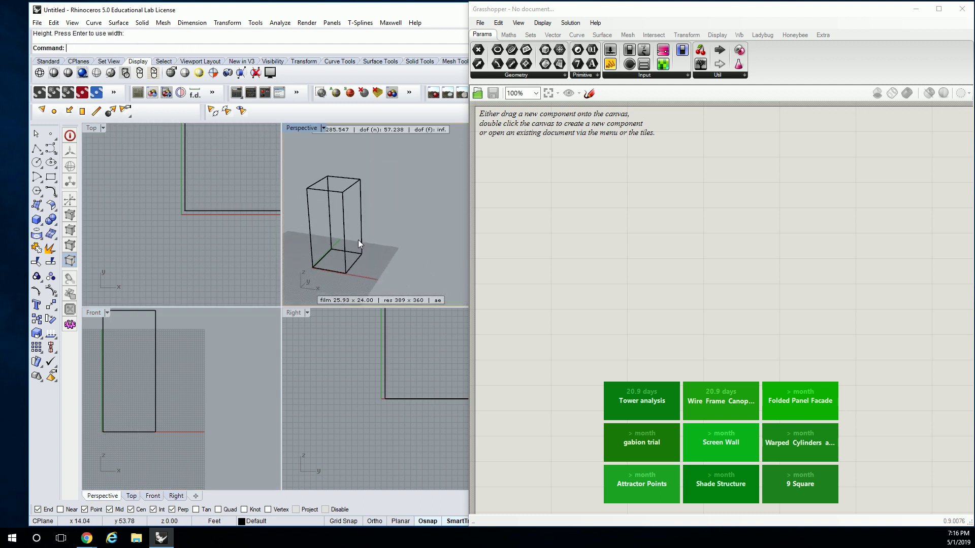
pyautogui.scroll(4, 358, 239)
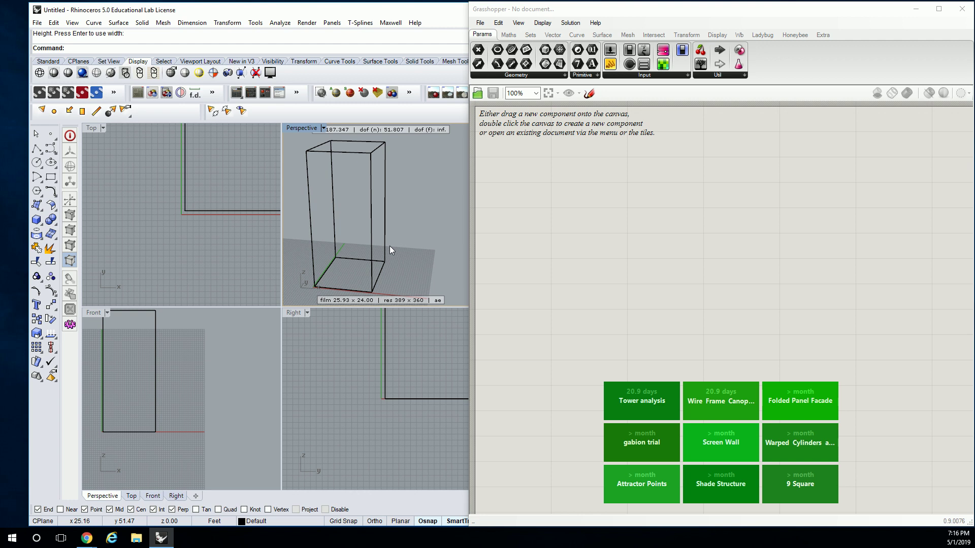
# Explode the box into separate surfaces.
pyautogui.click(373, 197)
pyautogui.write('explode')
pyautogui.press('Return')
pyautogui.press('Escape')
pyautogui.moveTo(389, 178); pyautogui.dragTo(380, 186, button='right')
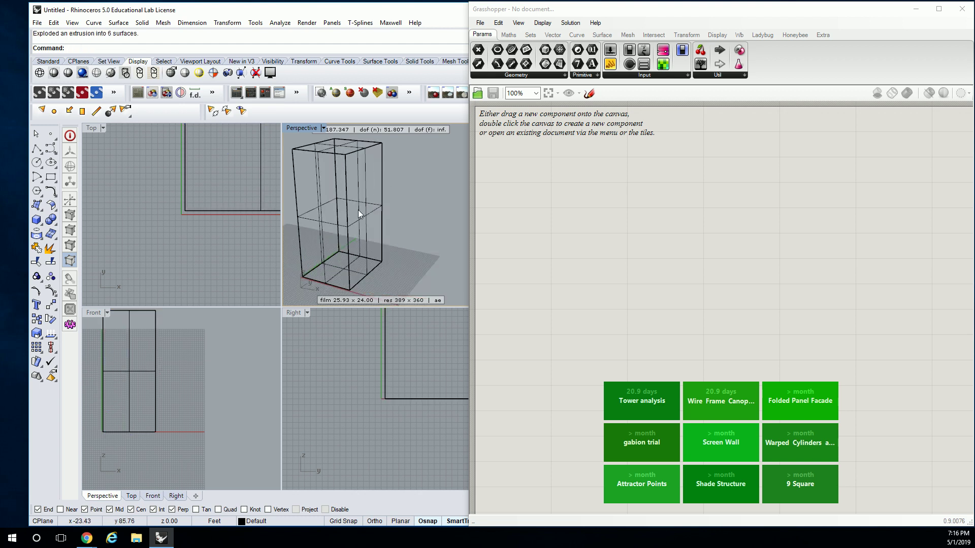
pyautogui.keyDown('shift'); pyautogui.moveTo(344, 226); pyautogui.dragTo(349, 207, button='right'); pyautogui.keyUp('shift')
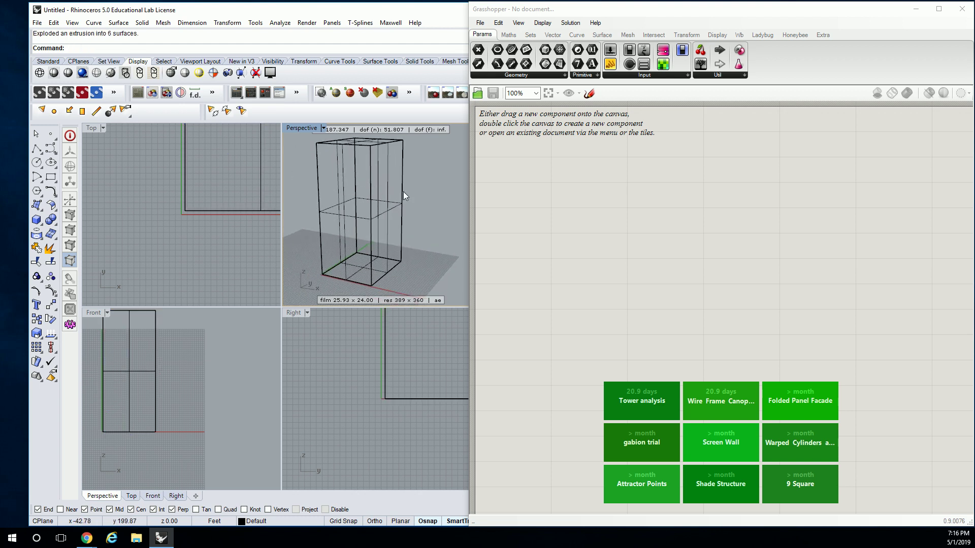
# Add a Surface parameter in Grasshopper that references the box's front face, and maximize Rhino's Perspective viewport.
pyautogui.click(517, 167)
pyautogui.moveTo(559, 63); pyautogui.dragTo(633, 230)
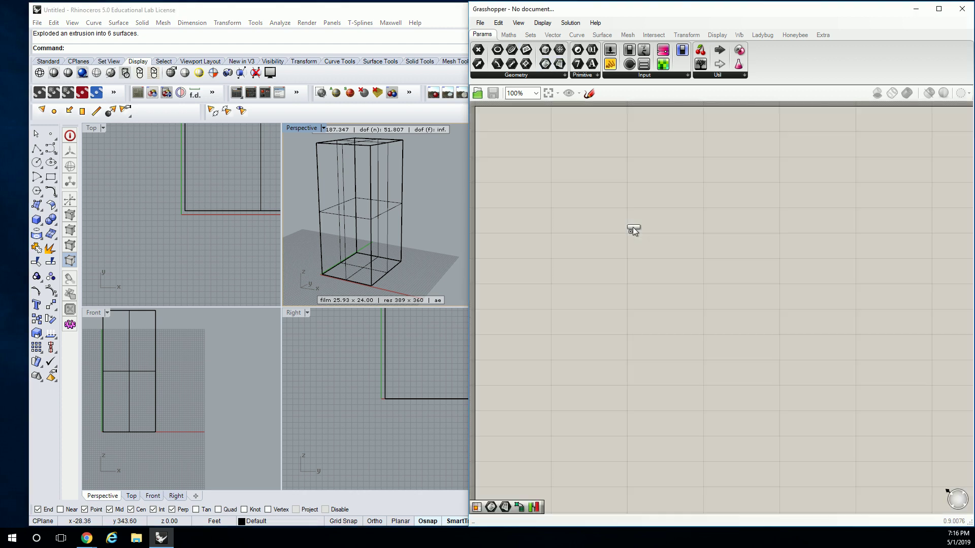
pyautogui.rightClick(633, 229)
pyautogui.click(674, 389)
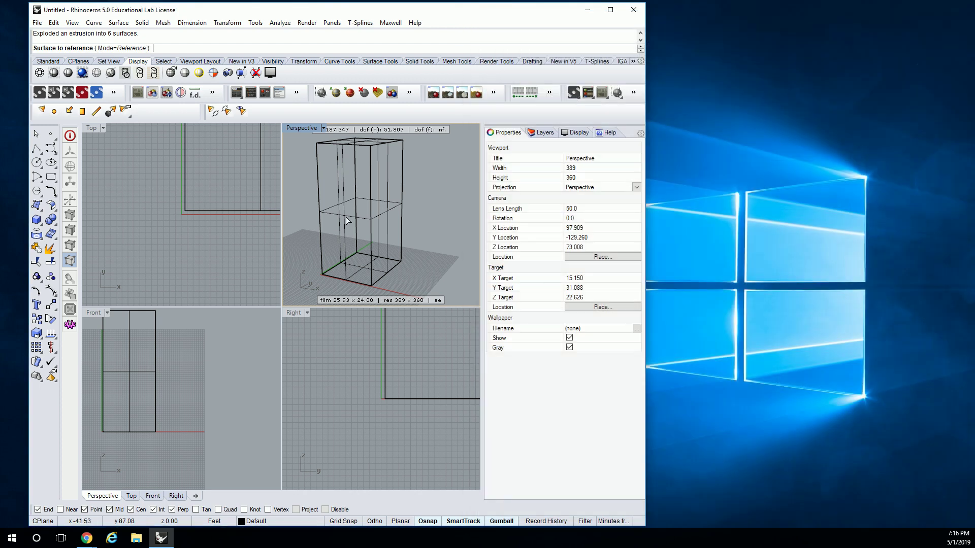
pyautogui.click(355, 219)
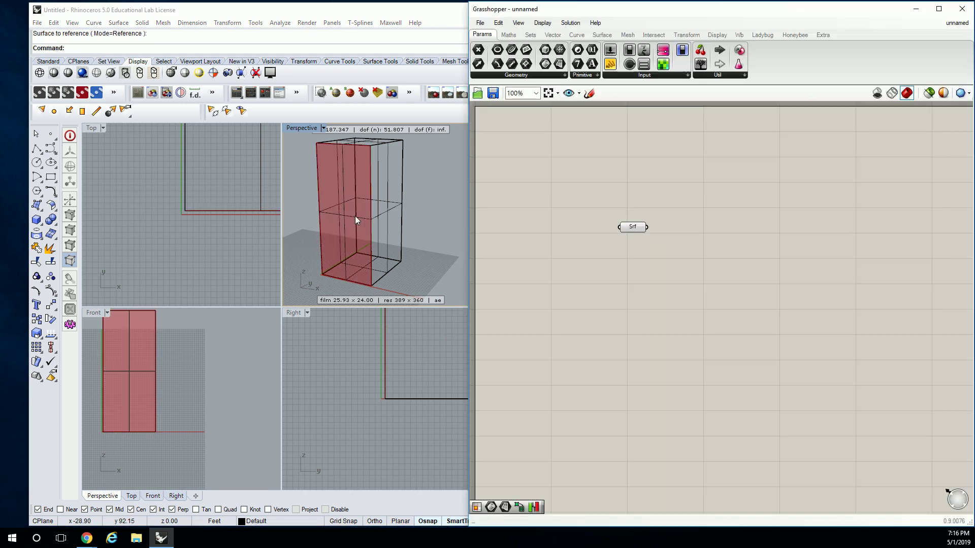
pyautogui.doubleClick(301, 128)
pyautogui.click(733, 210)
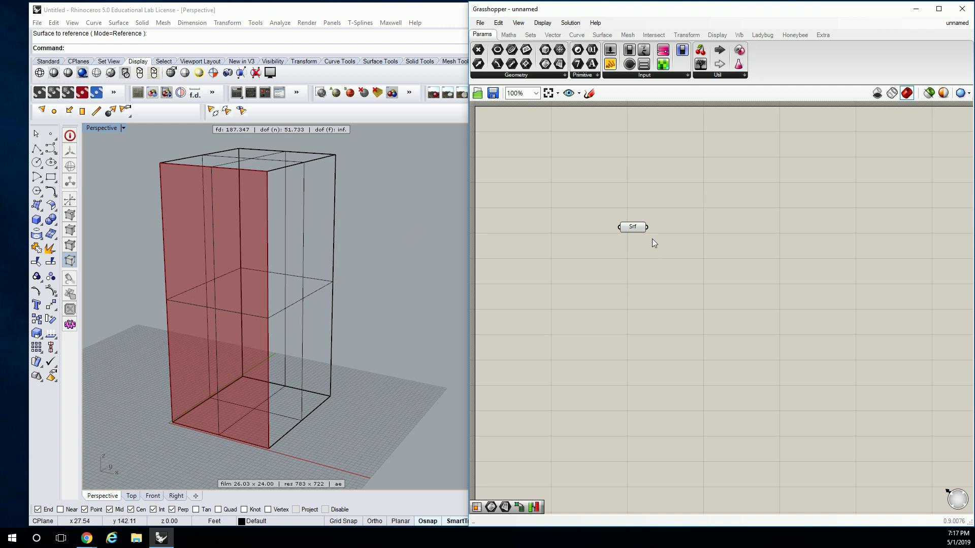
# Place a Divide Domain² component on the canvas below the Surface parameter.
pyautogui.moveTo(639, 231)
pyautogui.click(508, 35)
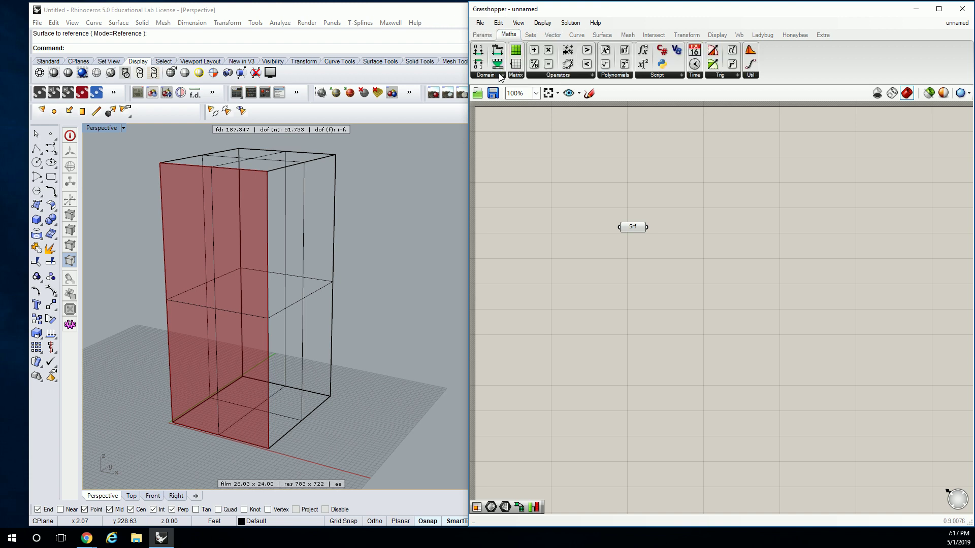
pyautogui.click(501, 74)
pyautogui.click(503, 281)
pyautogui.click(683, 272)
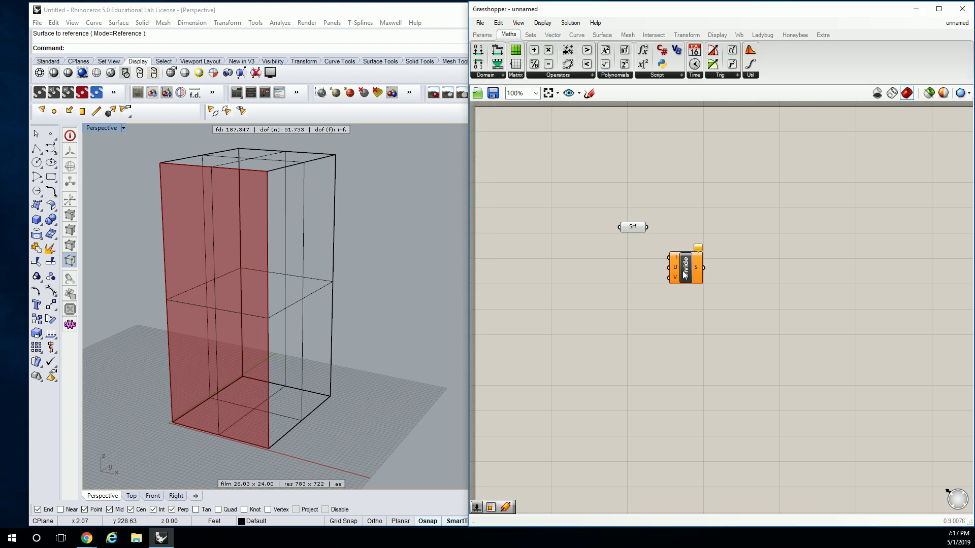
pyautogui.click(653, 167)
# Add a SubSrf (Isotrim) component fed by the surface and Divide's segments, with the surface also wired into Divide.
pyautogui.click(603, 35)
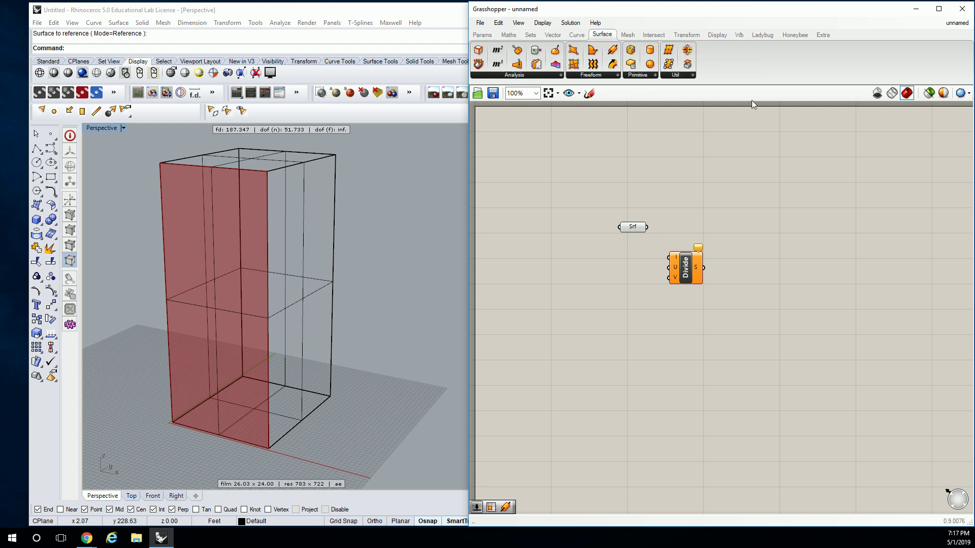
pyautogui.click(682, 76)
pyautogui.click(692, 152)
pyautogui.click(754, 244)
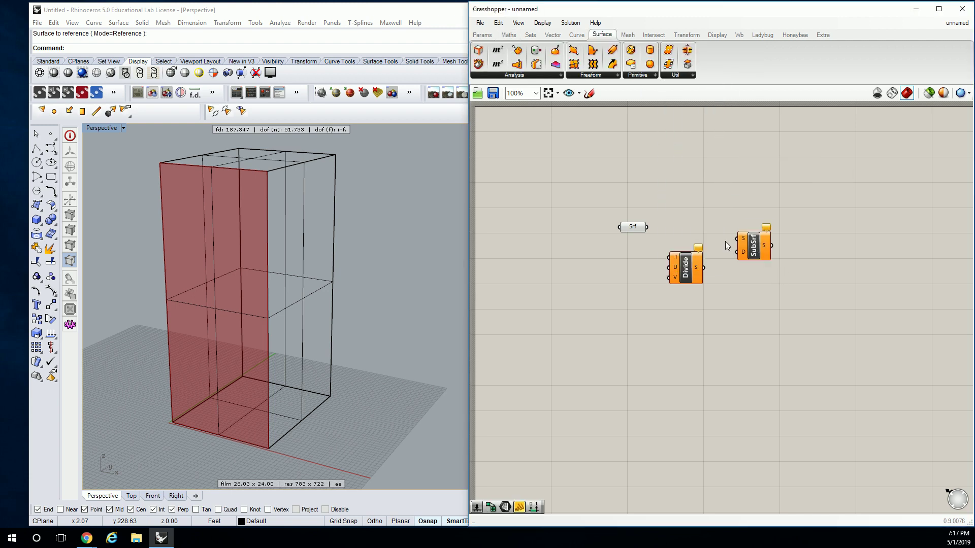
pyautogui.moveTo(671, 230); pyautogui.dragTo(734, 238)
pyautogui.moveTo(648, 227); pyautogui.dragTo(725, 240)
# Create a number slider ranging 0 to 12 for Divide's U count and connect a copy of it to the V count.
pyautogui.doubleClick(638, 269)
pyautogui.write('0<20')
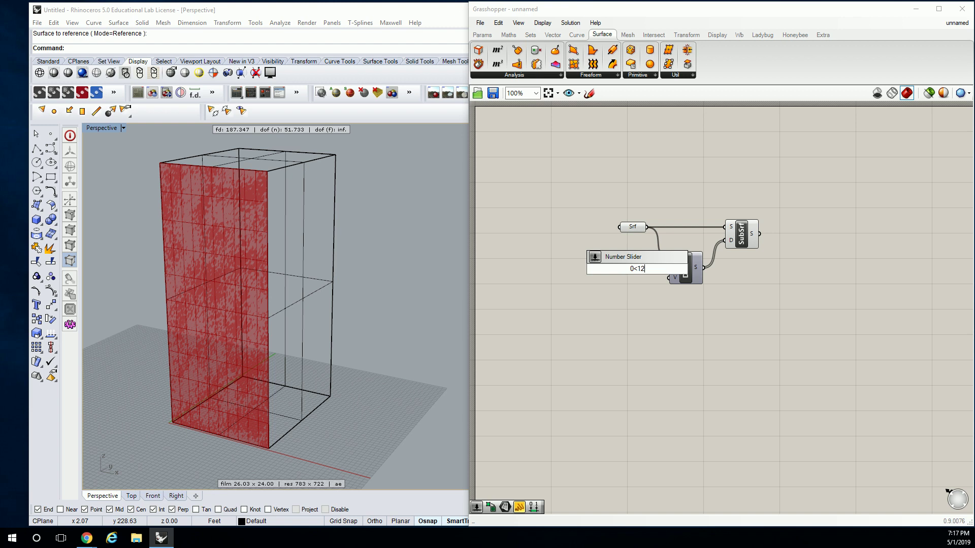
pyautogui.press('Return')
pyautogui.moveTo(637, 269); pyautogui.dragTo(668, 277)
pyautogui.hotkey('ctrl', 'c')
pyautogui.hotkey('ctrl', 'v')
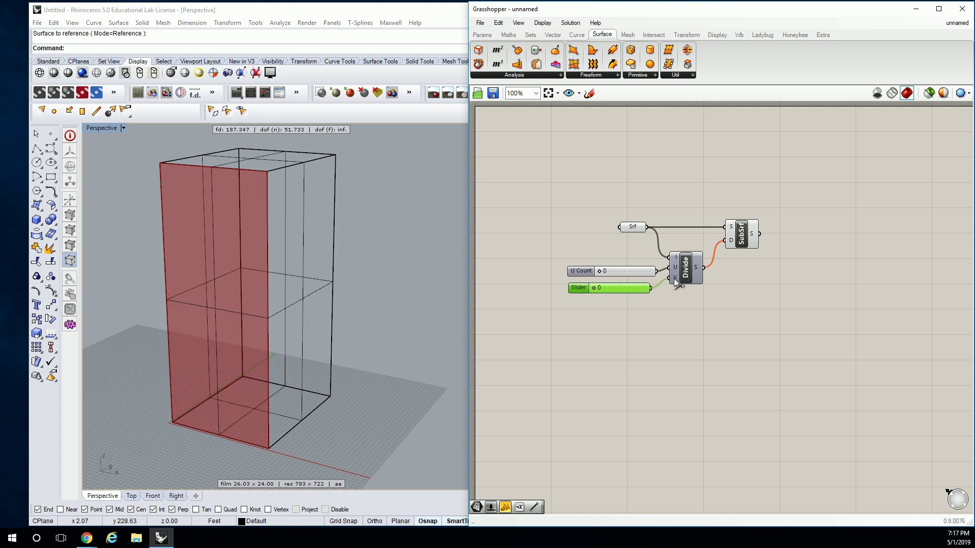
# Set the U Count slider to 3 and the V Count slider to 6, and line the two sliders up.
pyautogui.click(600, 273)
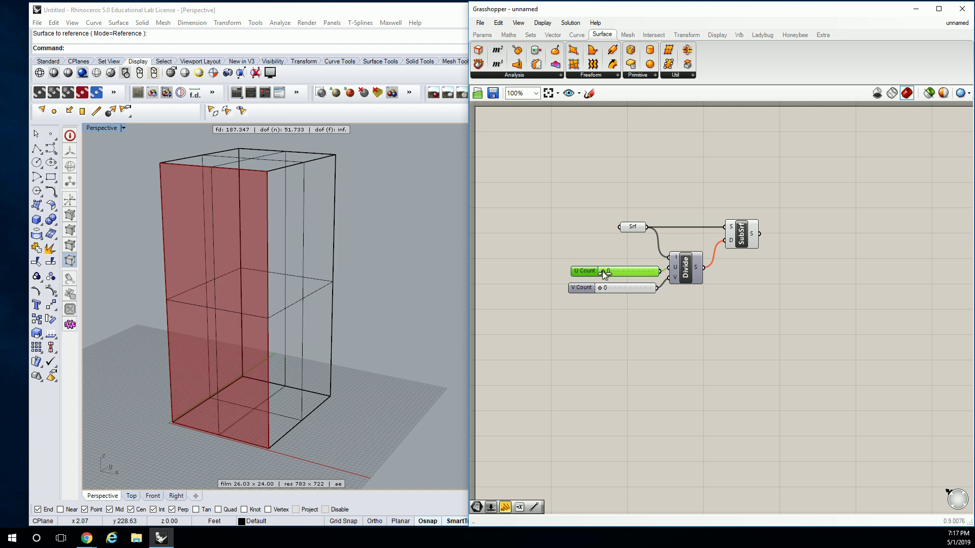
pyautogui.moveTo(602, 288)
pyautogui.mouseDown()
pyautogui.moveTo(617, 288)
pyautogui.moveTo(610, 274)
pyautogui.mouseUp()
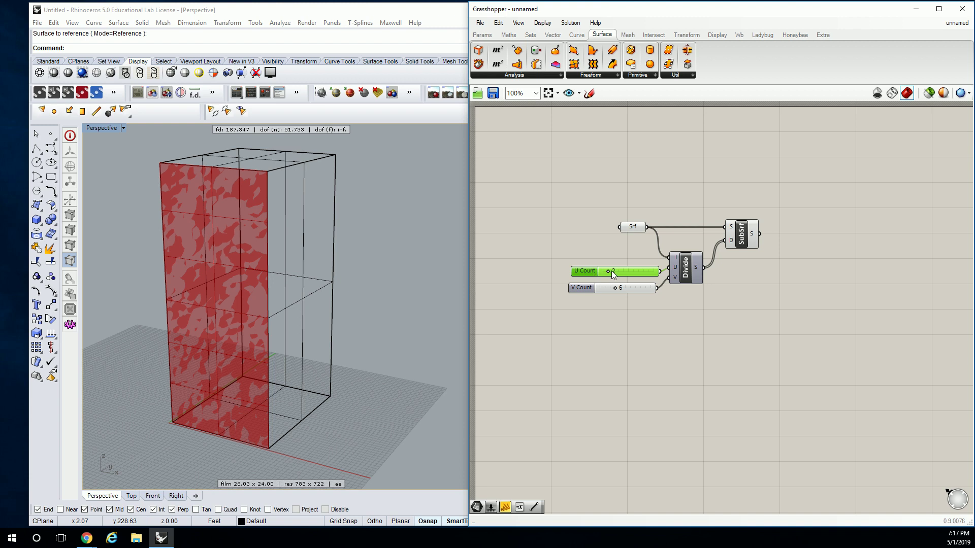
pyautogui.moveTo(607, 272); pyautogui.dragTo(563, 291)
pyautogui.click(586, 239)
pyautogui.click(596, 230)
# Highlight the SubSrf component to examine how the front face is divided into panels.
pyautogui.moveTo(695, 229); pyautogui.dragTo(558, 202, button='right')
pyautogui.scroll(3, 589, 205)
pyautogui.click(617, 185)
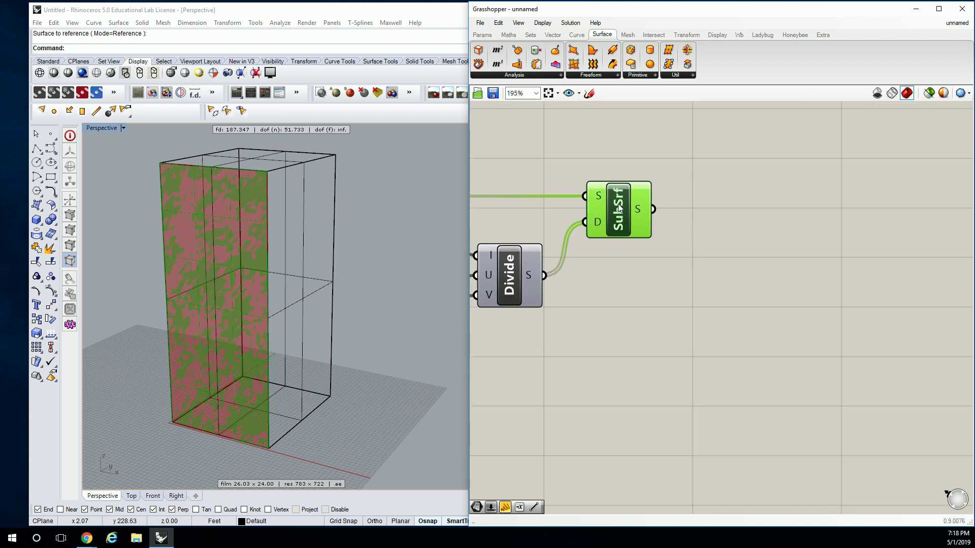
pyautogui.scroll(-3, 613, 176)
pyautogui.moveTo(622, 189); pyautogui.dragTo(660, 209, button='right')
pyautogui.click(581, 163)
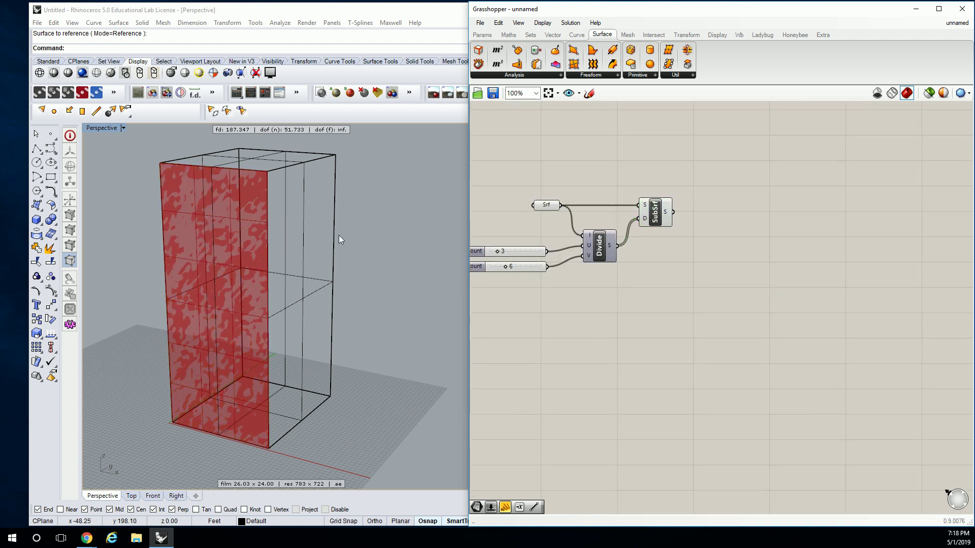
# Make Layer 01 the current Rhino layer and hide the Default layer containing the box surfaces.
pyautogui.scroll(-3, 356, 240)
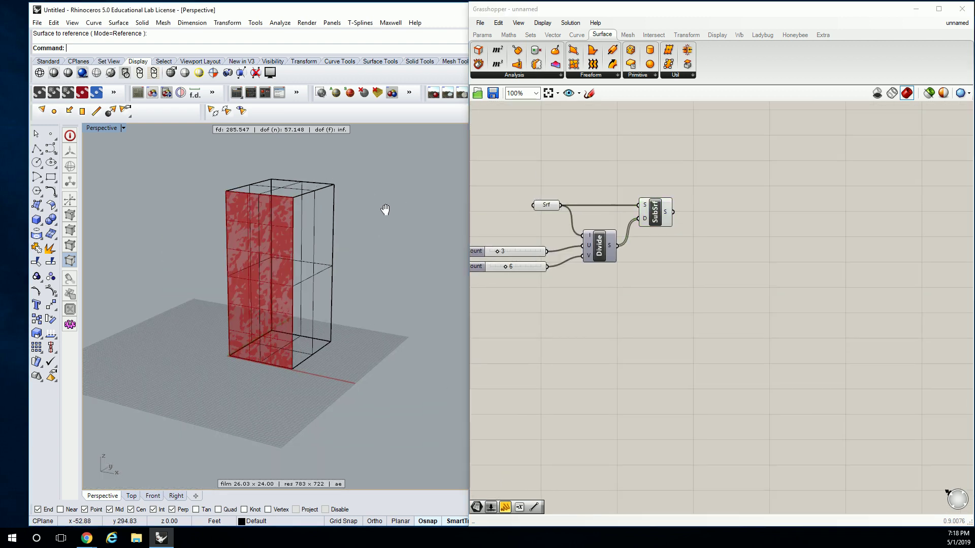
pyautogui.moveTo(479, 4); pyautogui.dragTo(479, 133)
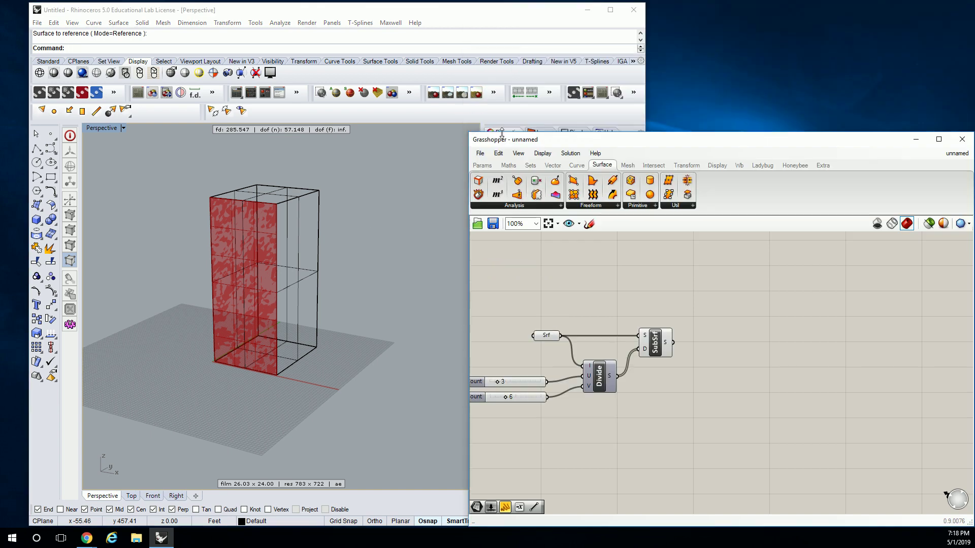
pyautogui.moveTo(540, 134); pyautogui.dragTo(528, 213)
pyautogui.click(533, 180)
pyautogui.doubleClick(534, 174)
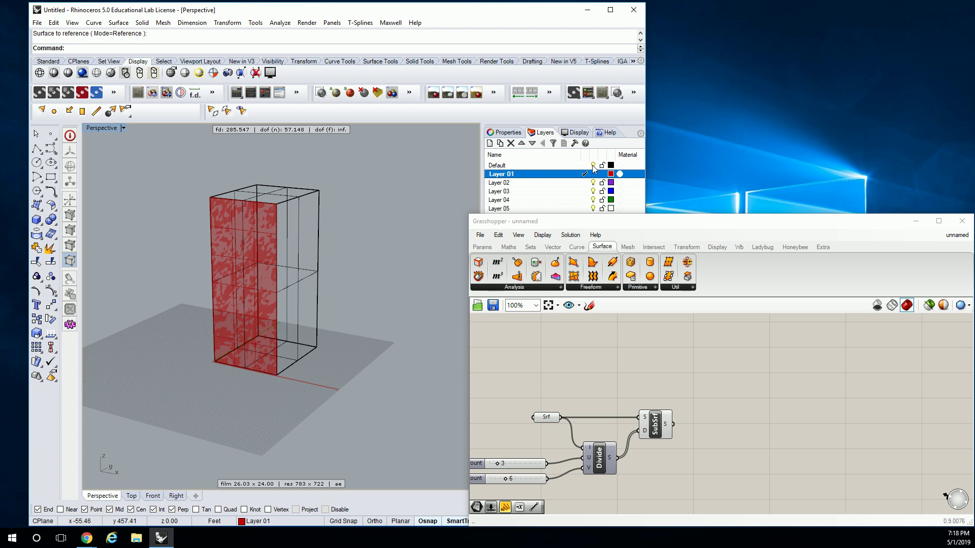
pyautogui.click(593, 166)
pyautogui.moveTo(548, 215); pyautogui.dragTo(561, 3)
pyautogui.moveTo(398, 313); pyautogui.dragTo(340, 343, button='right')
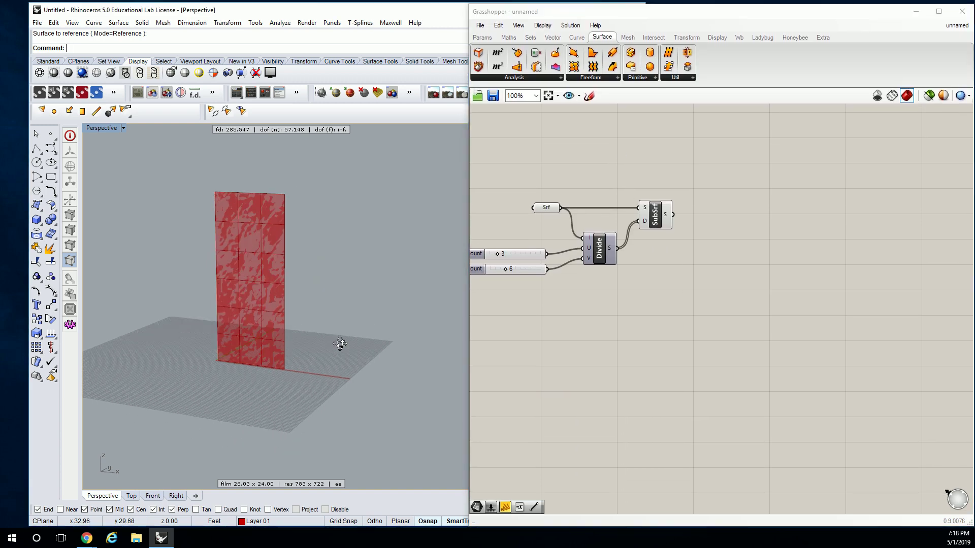
# Add a List Item component near SubSrf and wire SubSrf's surfaces into its list input.
pyautogui.scroll(4, 670, 203)
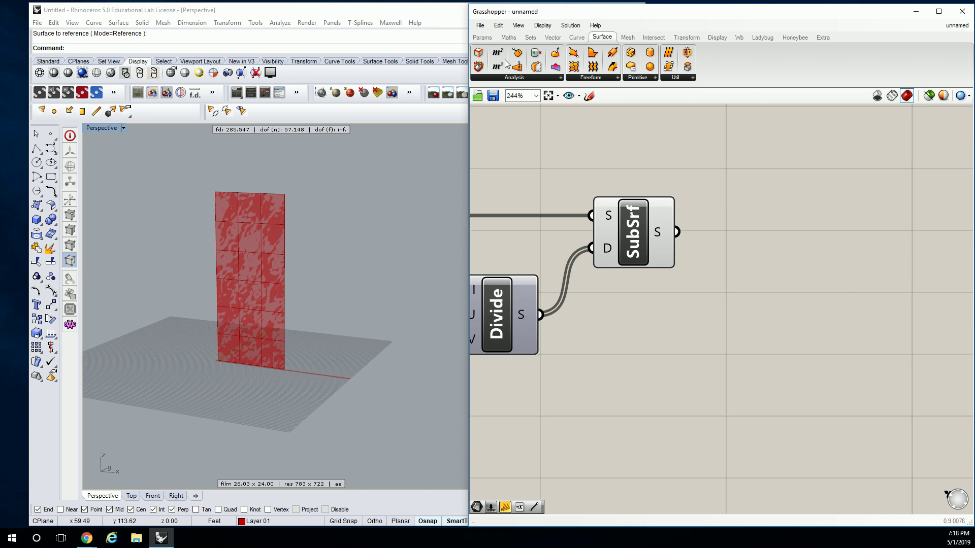
pyautogui.click(530, 37)
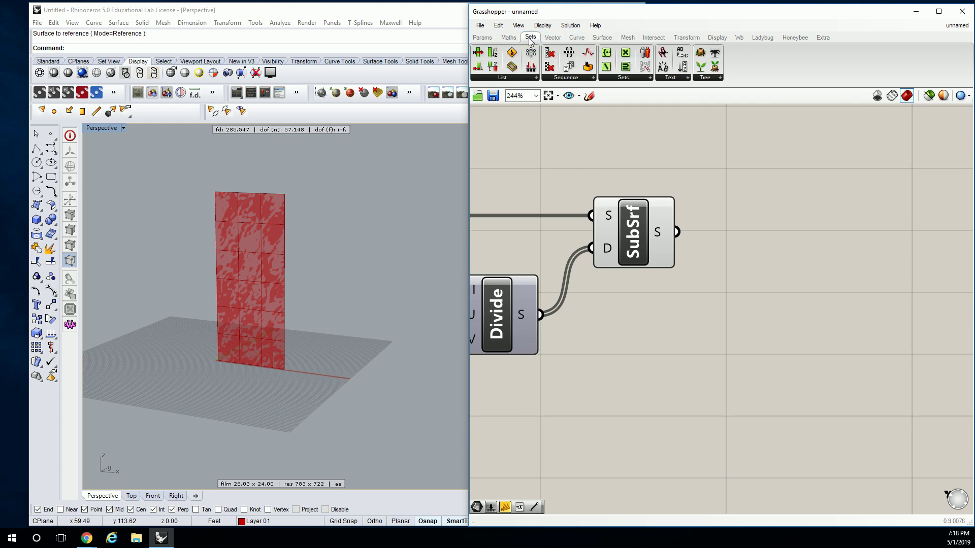
pyautogui.click(507, 81)
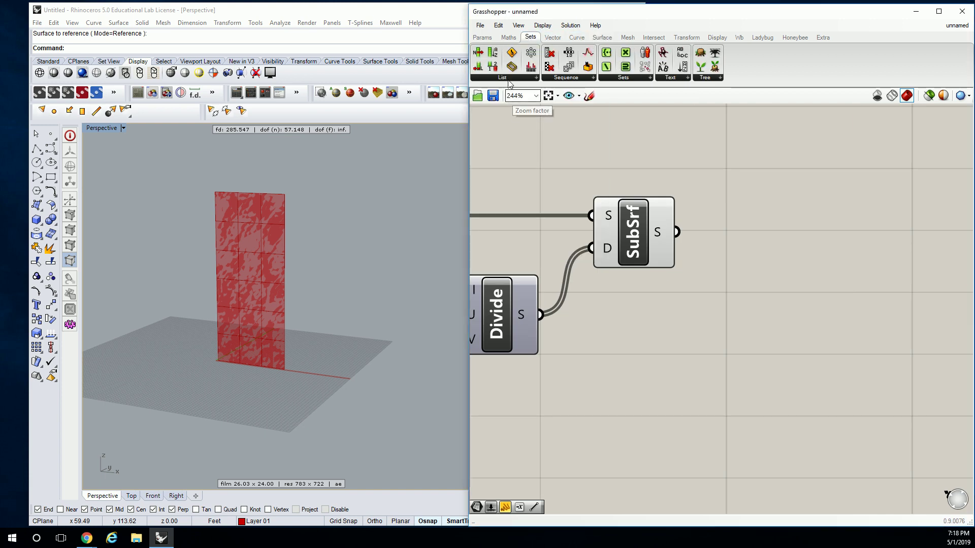
pyautogui.click(507, 80)
pyautogui.click(502, 108)
pyautogui.click(736, 181)
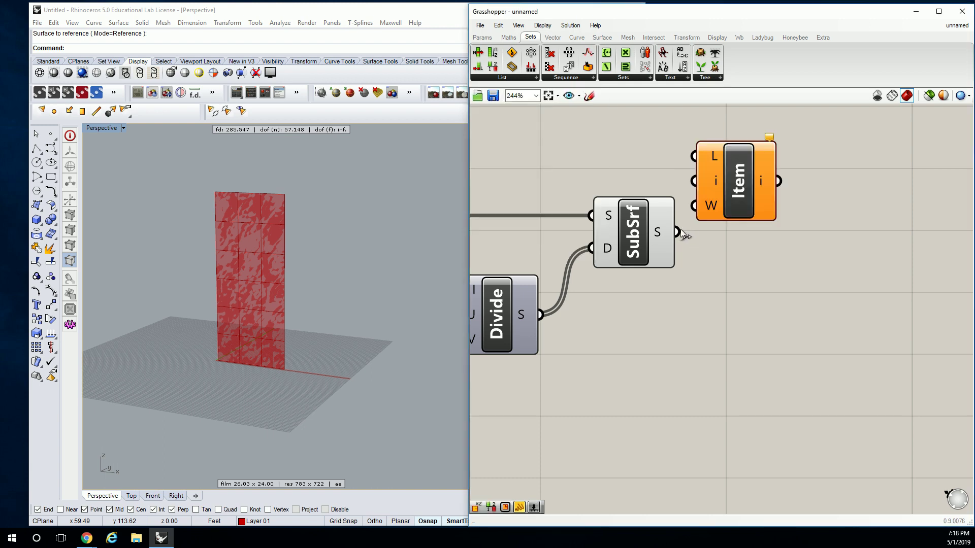
pyautogui.moveTo(678, 232); pyautogui.dragTo(693, 157)
pyautogui.moveTo(721, 182); pyautogui.dragTo(692, 215, button='right')
pyautogui.moveTo(691, 215); pyautogui.dragTo(727, 176)
pyautogui.scroll(-2, 674, 206)
pyautogui.moveTo(644, 215); pyautogui.dragTo(709, 218, button='right')
# Disable the preview of the surface, Divide and SubSrf components, and inspect the single panel from List Item.
pyautogui.moveTo(473, 196); pyautogui.dragTo(697, 383)
pyautogui.middleClick(707, 278)
pyautogui.click(735, 244)
pyautogui.click(727, 205)
pyautogui.moveTo(770, 189); pyautogui.dragTo(787, 179)
pyautogui.moveTo(313, 386); pyautogui.dragTo(304, 373, button='right')
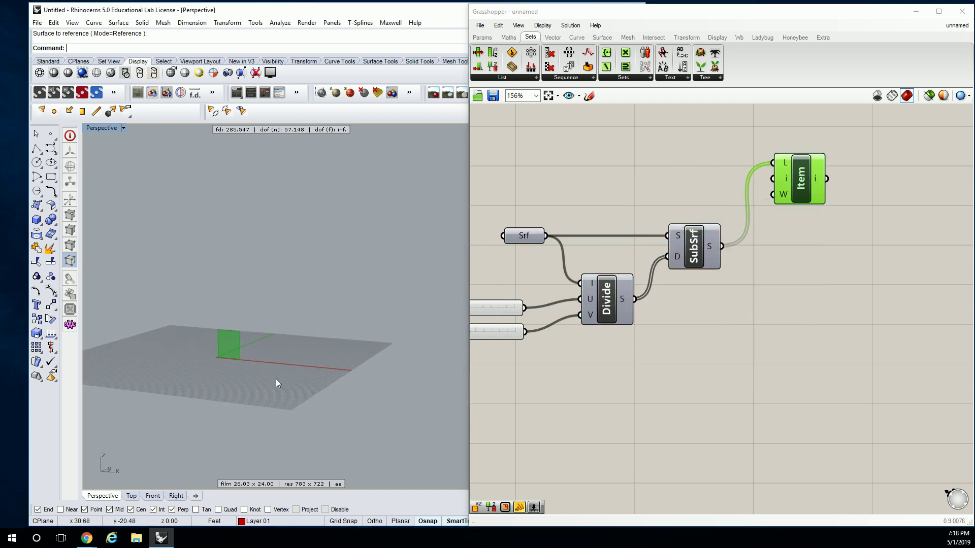
pyautogui.scroll(16, 239, 356)
pyautogui.keyDown('shift'); pyautogui.moveTo(228, 330); pyautogui.dragTo(272, 357, button='right'); pyautogui.keyUp('shift')
# Put the List Item component in a group and label the group ONE PANEL.
pyautogui.click(693, 189)
pyautogui.click(788, 170)
pyautogui.hotkey('ctrl', 'g')
pyautogui.moveTo(837, 181); pyautogui.dragTo(785, 197, button='right')
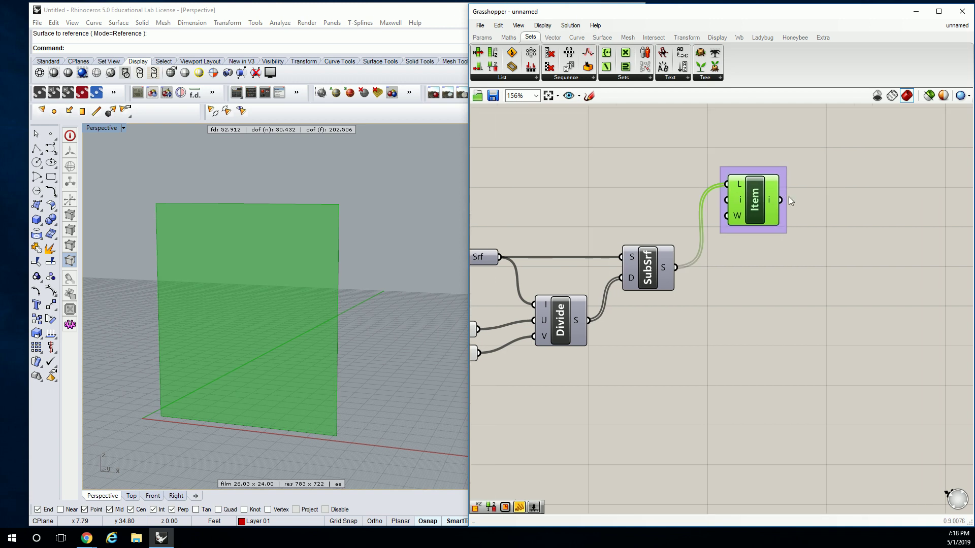
pyautogui.moveTo(761, 205); pyautogui.dragTo(764, 187)
pyautogui.rightClick(763, 150)
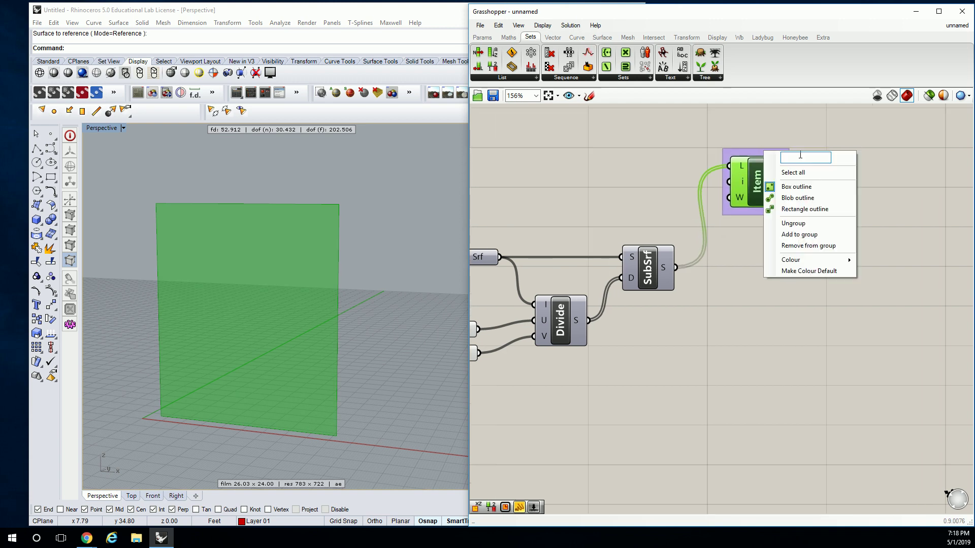
pyautogui.write('ONE PANEL')
pyautogui.click(601, 157)
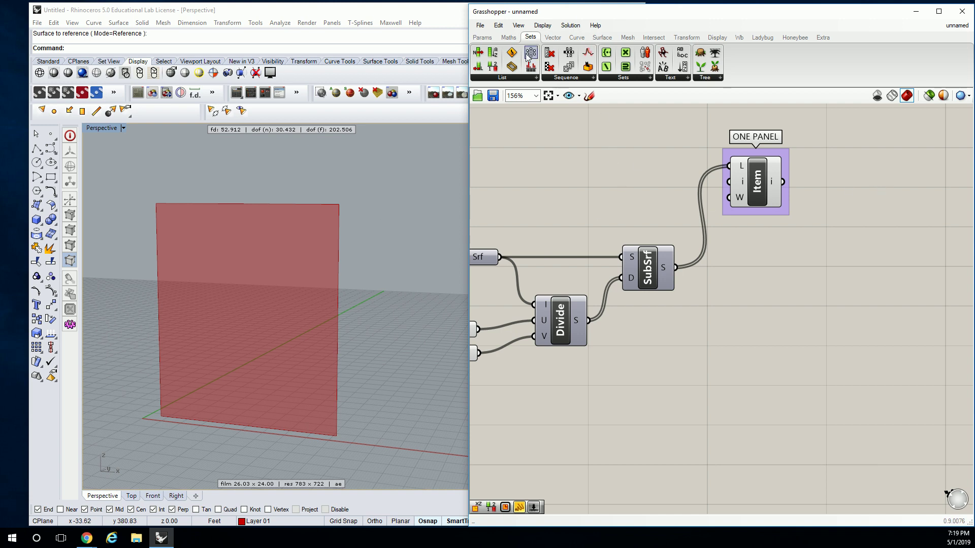
# Place a Construct Domain² component with U0, U1, V0 and V1 inputs on the canvas beyond SubSrf.
pyautogui.click(482, 37)
pyautogui.click(501, 77)
pyautogui.click(508, 37)
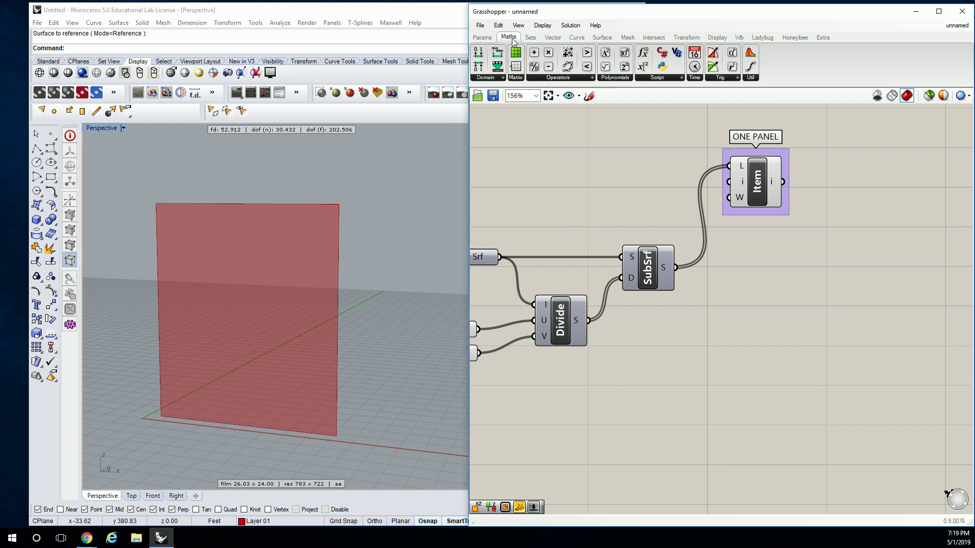
pyautogui.click(495, 76)
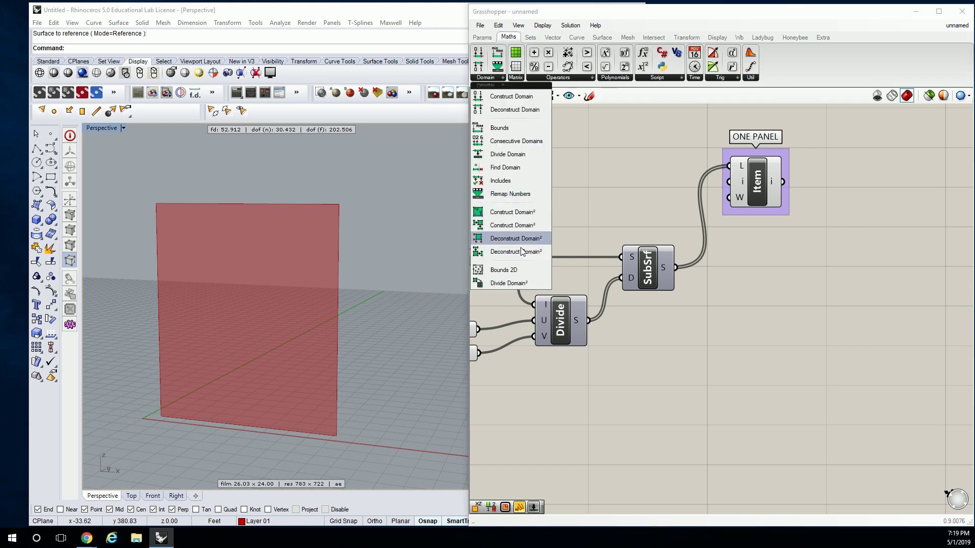
pyautogui.click(525, 209)
pyautogui.click(857, 299)
pyautogui.moveTo(871, 296); pyautogui.dragTo(743, 309, button='right')
pyautogui.moveTo(743, 309); pyautogui.dragTo(737, 319)
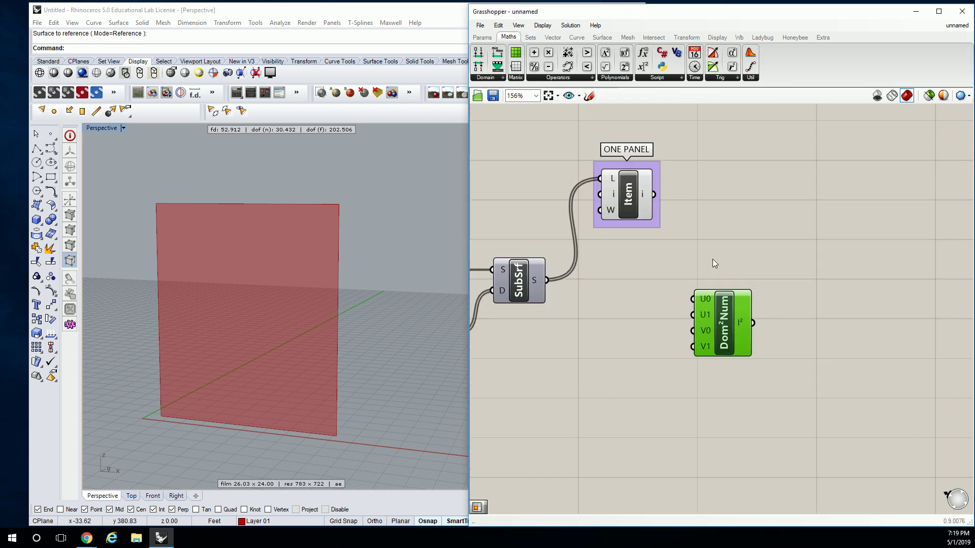
pyautogui.click(712, 246)
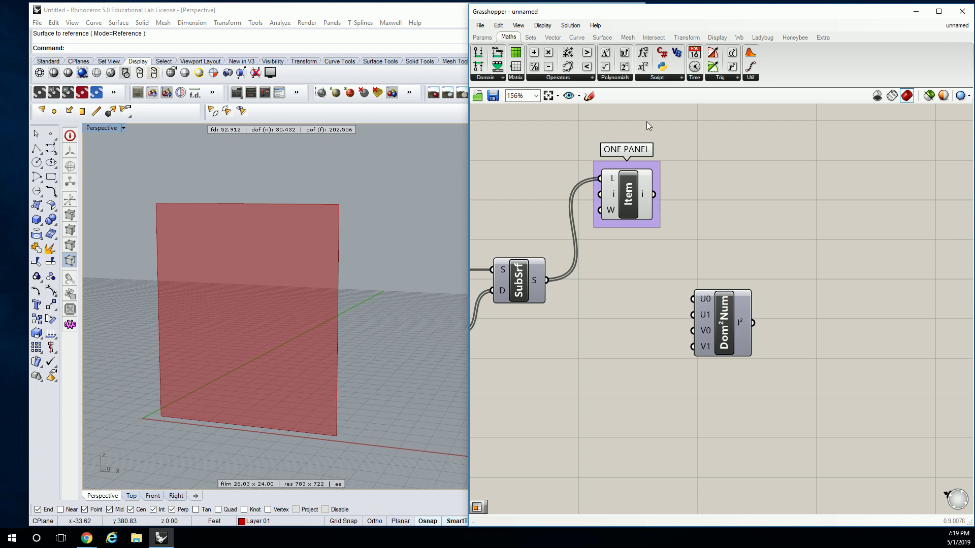
# Add a second SubSrf component and wire the ONE PANEL item into S and the Construct Domain² output into D.
pyautogui.click(602, 37)
pyautogui.click(675, 77)
pyautogui.moveTo(688, 142); pyautogui.dragTo(792, 269)
pyautogui.moveTo(717, 260); pyautogui.dragTo(714, 235, button='right')
pyautogui.moveTo(650, 167); pyautogui.dragTo(815, 265)
pyautogui.moveTo(722, 287); pyautogui.dragTo(781, 268)
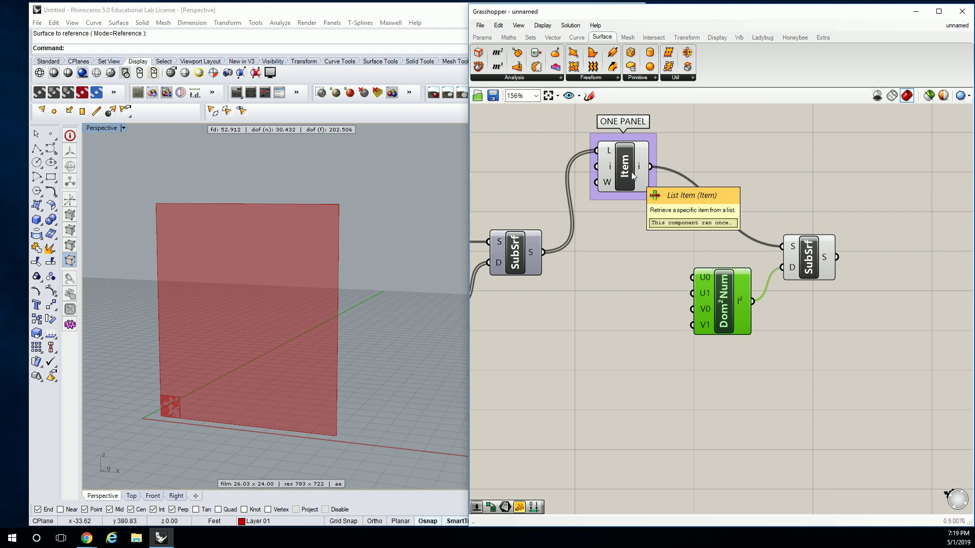
pyautogui.moveTo(652, 248); pyautogui.dragTo(616, 240, button='right')
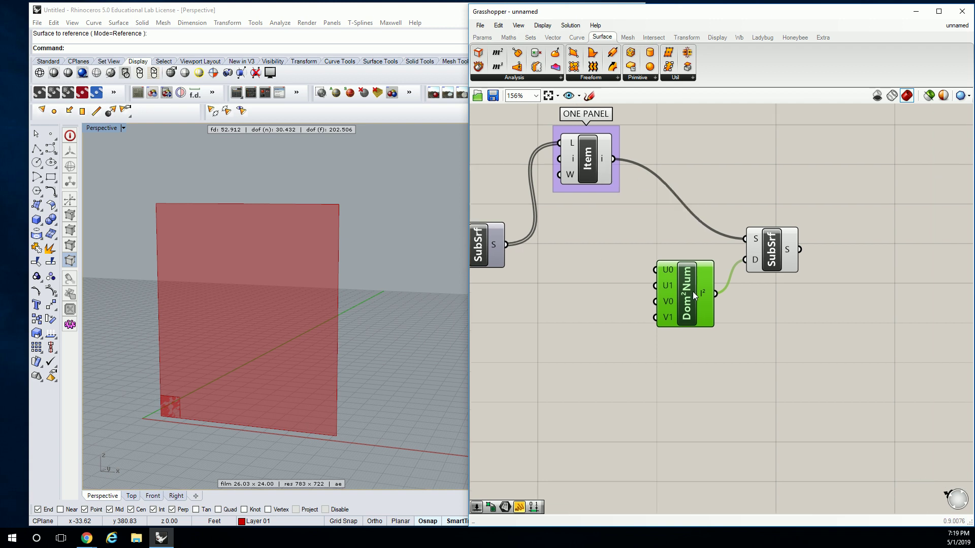
pyautogui.moveTo(692, 292); pyautogui.dragTo(698, 307)
pyautogui.click(572, 286)
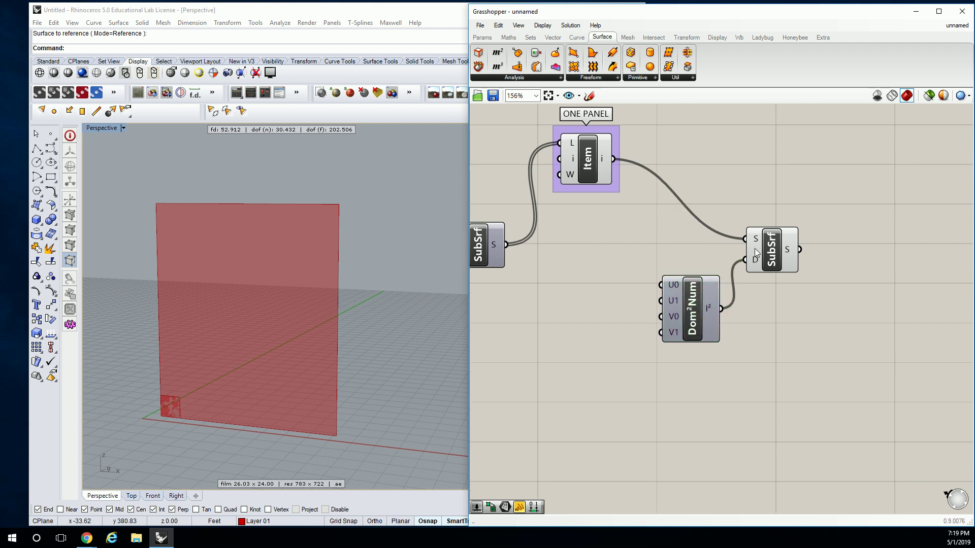
pyautogui.click(764, 248)
# Create two number sliders ranging from 0 to 20 beside the Construct Domain² component.
pyautogui.doubleClick(562, 290)
pyautogui.write('0<')
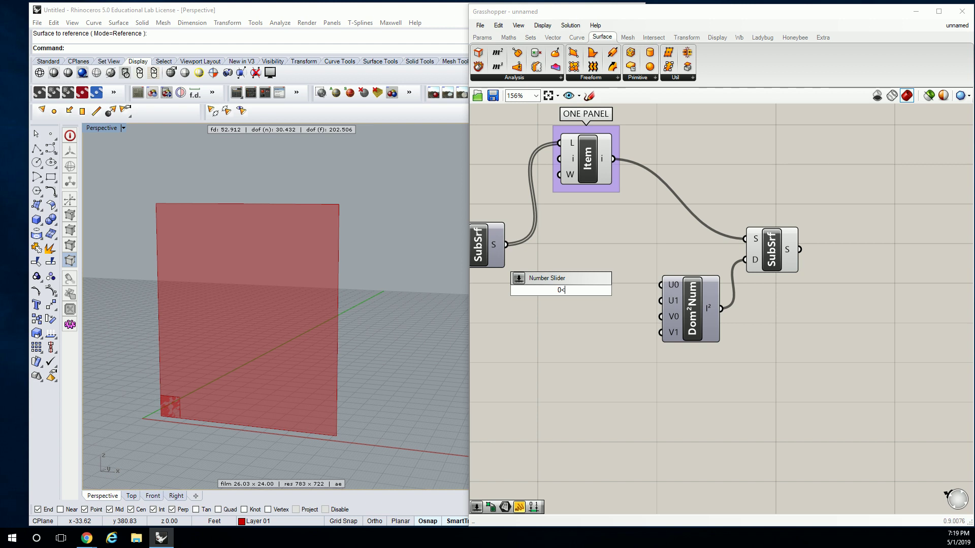
pyautogui.write('20')
pyautogui.press('Return')
pyautogui.click(562, 290)
pyautogui.moveTo(598, 290); pyautogui.dragTo(594, 331)
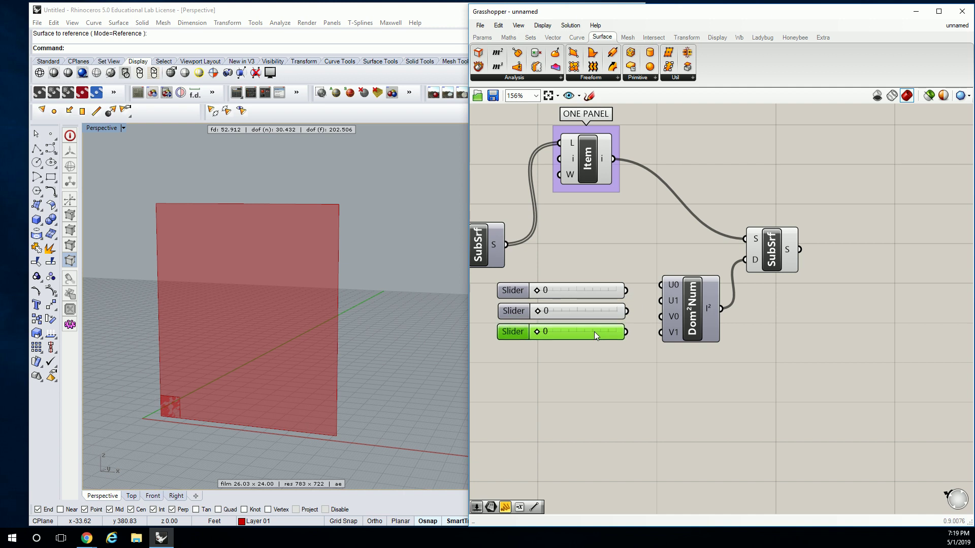
pyautogui.press('Delete')
# Wire the two sliders into the U0 and U1 inputs and set U min to 1 and U max to 8.
pyautogui.moveTo(627, 290); pyautogui.dragTo(661, 300)
pyautogui.moveTo(538, 312)
pyautogui.mouseDown()
pyautogui.moveTo(574, 312)
pyautogui.moveTo(542, 293)
pyautogui.mouseUp()
pyautogui.click(570, 288)
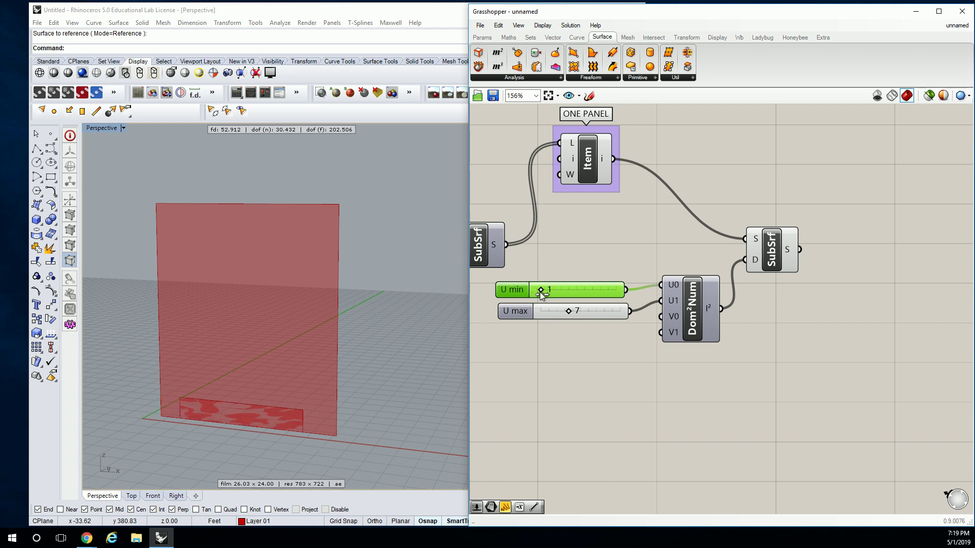
pyautogui.moveTo(570, 314)
pyautogui.mouseDown()
pyautogui.moveTo(579, 312)
pyautogui.moveTo(556, 316)
pyautogui.moveTo(571, 322)
pyautogui.mouseUp()
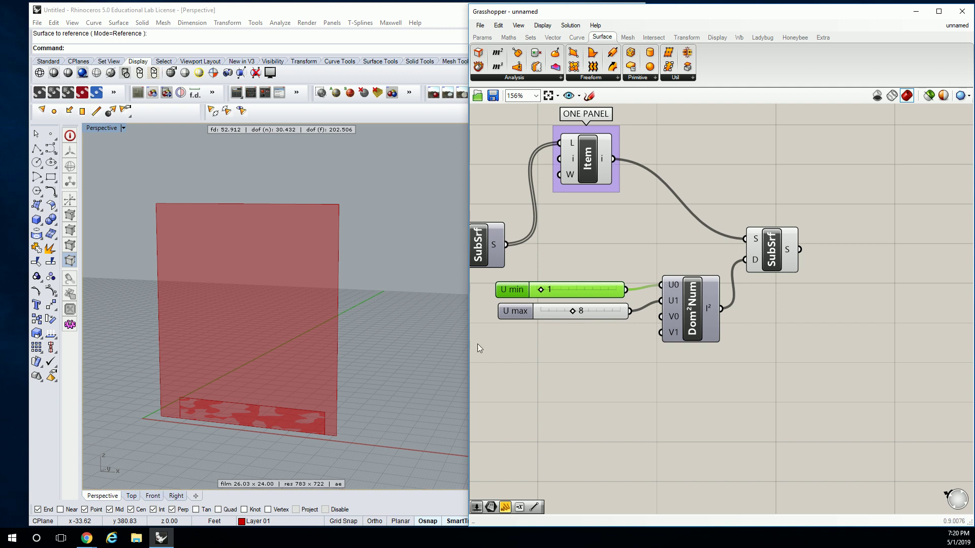
pyautogui.moveTo(613, 284); pyautogui.dragTo(641, 284, button='right')
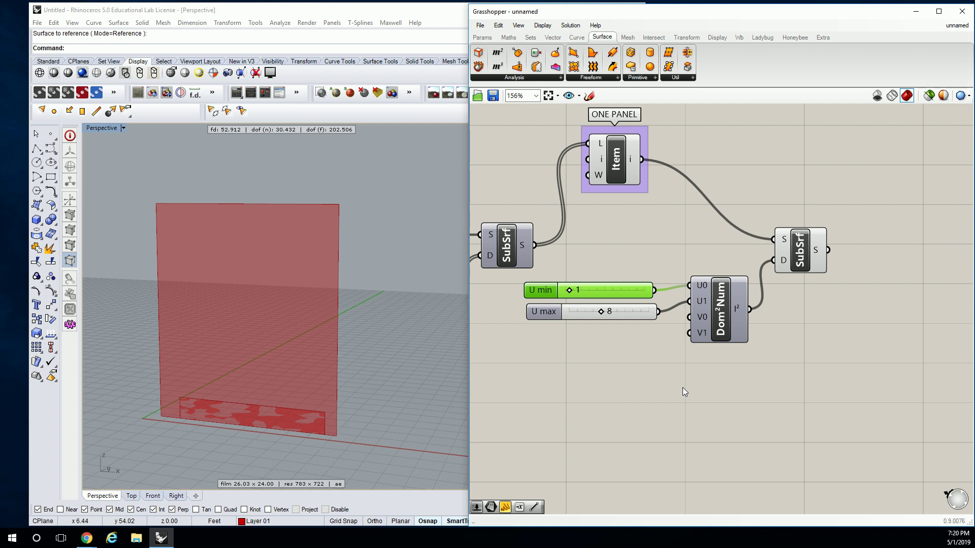
# Move the sliders, the Construct Domain² component and the second SubSrf together away from the ONE PANEL group.
pyautogui.moveTo(669, 282); pyautogui.dragTo(693, 258, button='right')
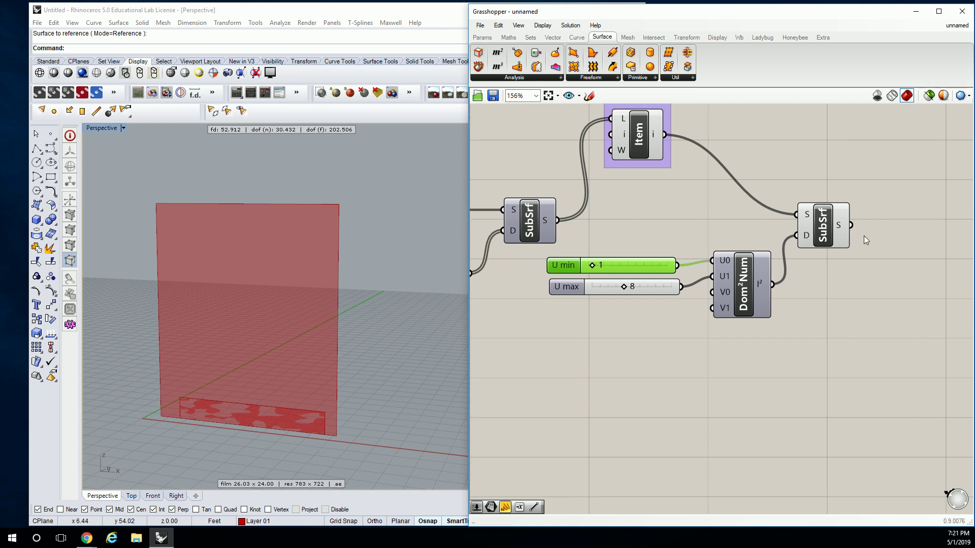
pyautogui.moveTo(891, 212); pyautogui.dragTo(635, 355)
pyautogui.moveTo(564, 265); pyautogui.dragTo(619, 295)
pyautogui.click(588, 283)
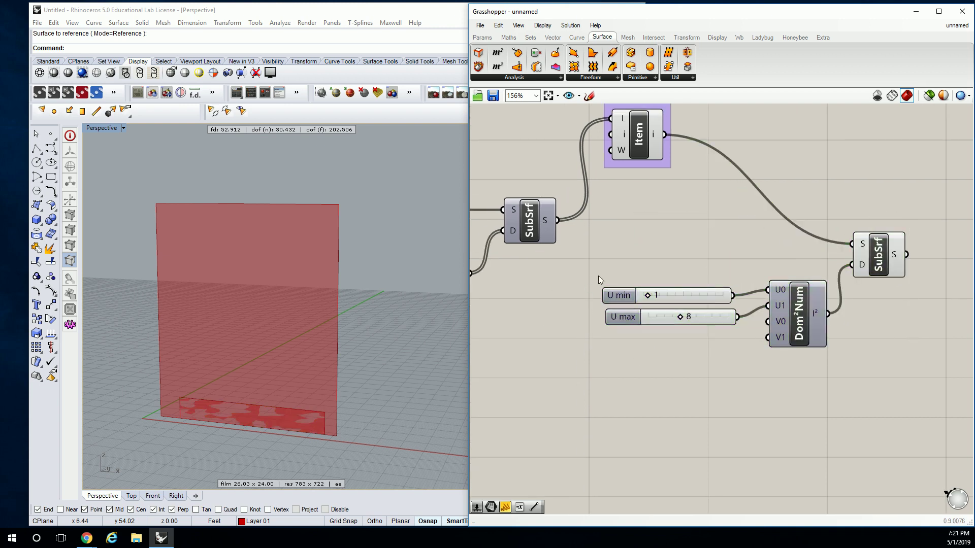
# Delete the U min and U max sliders from the canvas.
pyautogui.click(482, 37)
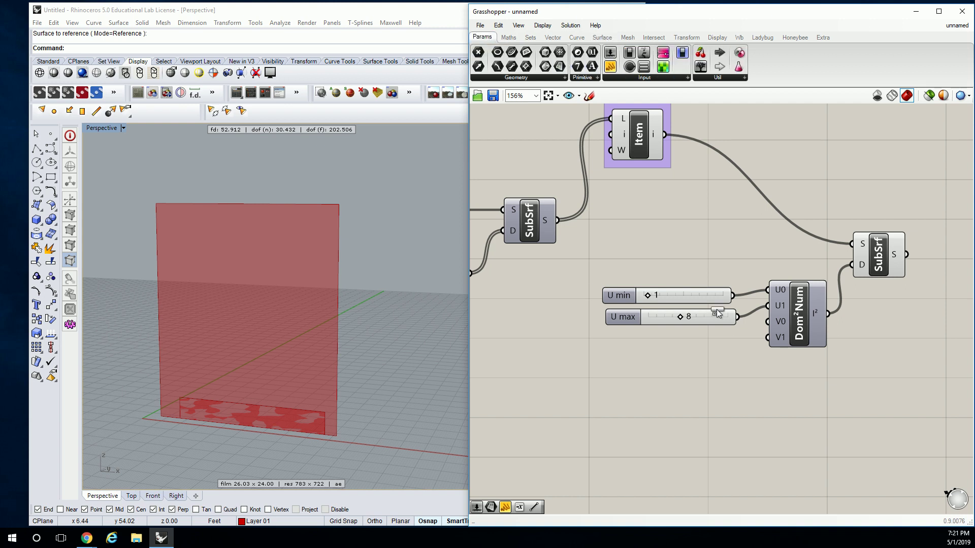
pyautogui.moveTo(713, 317); pyautogui.dragTo(617, 264)
pyautogui.moveTo(748, 263); pyautogui.dragTo(732, 321)
pyautogui.moveTo(763, 268); pyautogui.dragTo(723, 348)
pyautogui.press('Delete')
# Add a panel containing the value 1 before the Construct Domain² component and shrink it to a single line.
pyautogui.doubleClick(626, 267)
pyautogui.write('1')
pyautogui.click(684, 296)
pyautogui.click(677, 291)
pyautogui.moveTo(677, 300); pyautogui.dragTo(582, 236)
pyautogui.moveTo(631, 272); pyautogui.dragTo(658, 288)
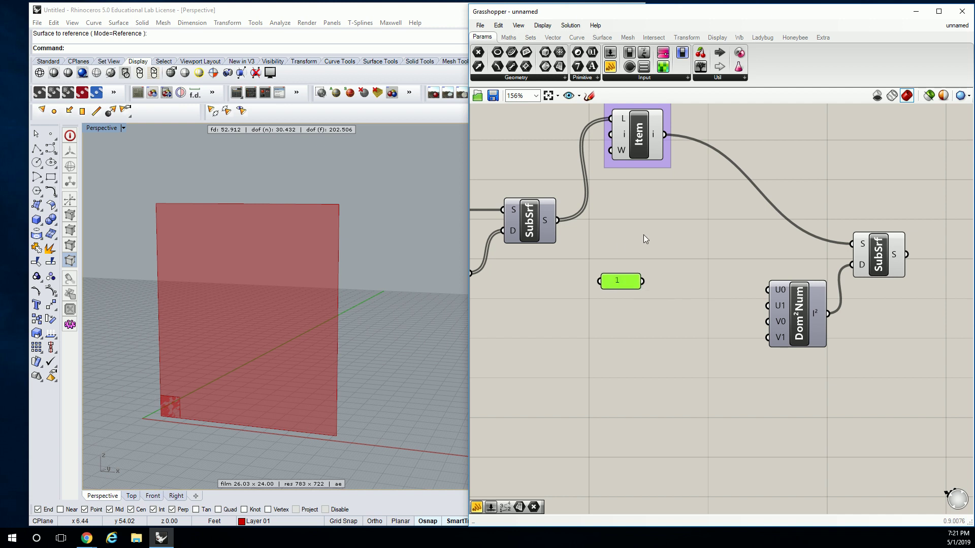
pyautogui.doubleClick(621, 282)
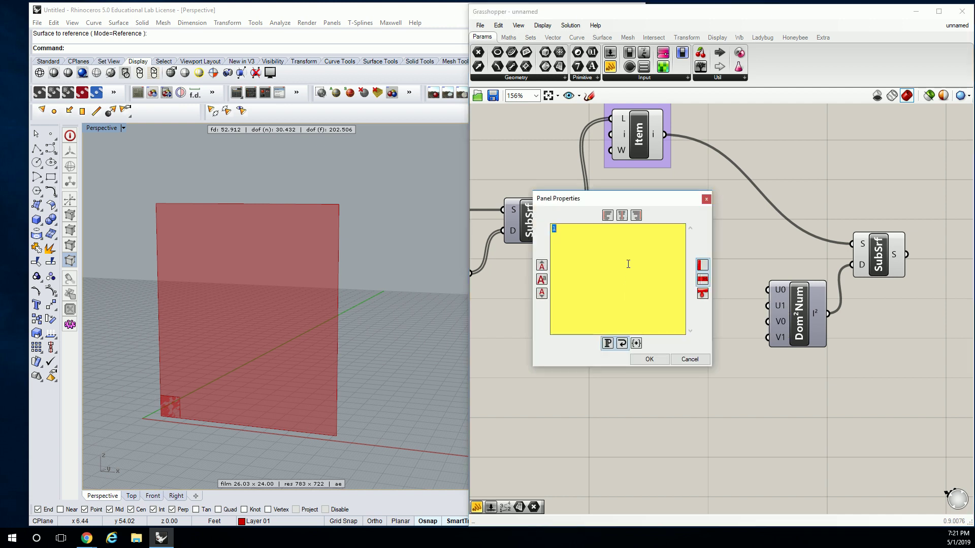
pyautogui.click(706, 199)
# Place a Division component beside the panel containing 1, with the panel feeding its A input.
pyautogui.moveTo(630, 284); pyautogui.dragTo(578, 297)
pyautogui.click(508, 38)
pyautogui.moveTo(534, 66); pyautogui.dragTo(622, 303)
pyautogui.hotkey('ctrl', 'c')
pyautogui.hotkey('ctrl', 'v')
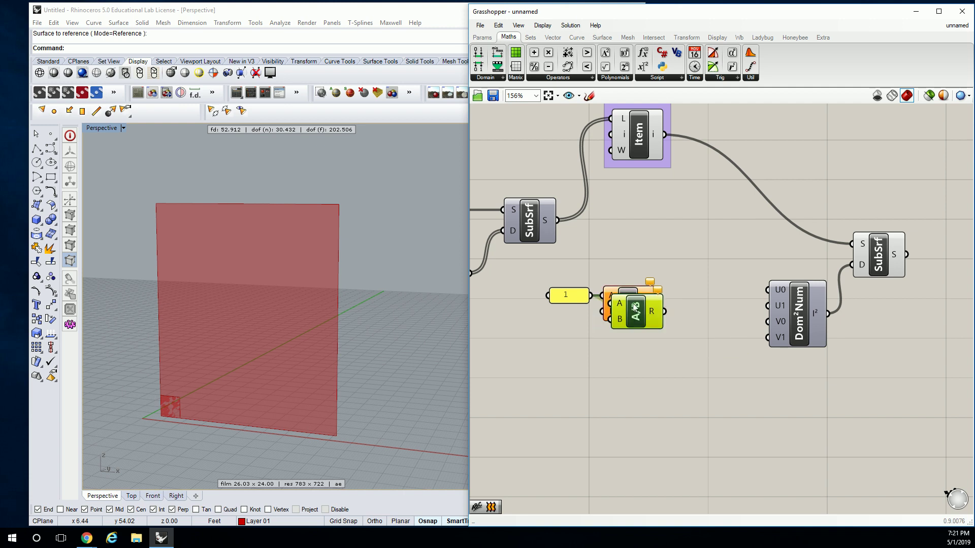
pyautogui.hotkey('ctrl', 'z')
# Duplicate the panel containing 1, wire the copy into the Division's B input and set its value to 12.
pyautogui.click(571, 297)
pyautogui.hotkey('ctrl', 'c')
pyautogui.hotkey('ctrl', 'v')
pyautogui.moveTo(571, 314); pyautogui.dragTo(588, 316)
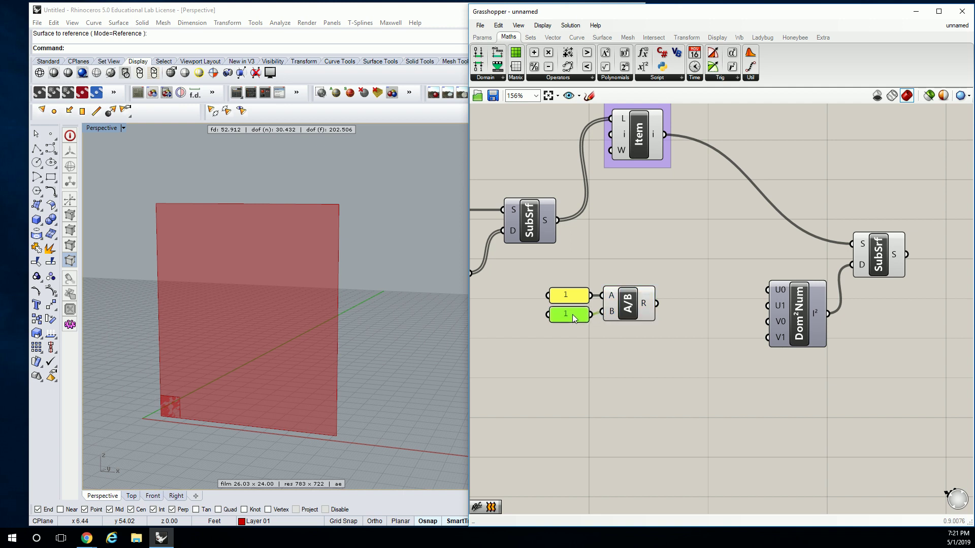
pyautogui.doubleClick(571, 314)
pyautogui.write('12')
pyautogui.click(600, 393)
pyautogui.moveTo(645, 303)
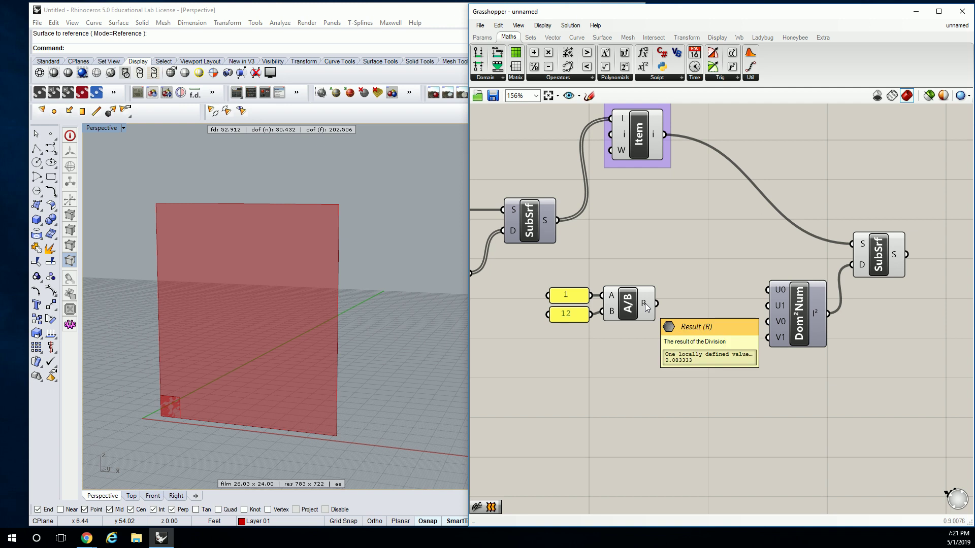
# Wire the Division result into the U0 and V0 inputs of the Construct Domain² component.
pyautogui.moveTo(663, 262); pyautogui.dragTo(537, 347)
pyautogui.moveTo(627, 303); pyautogui.dragTo(769, 290)
pyautogui.click(663, 264)
pyautogui.scroll(6, 174, 405)
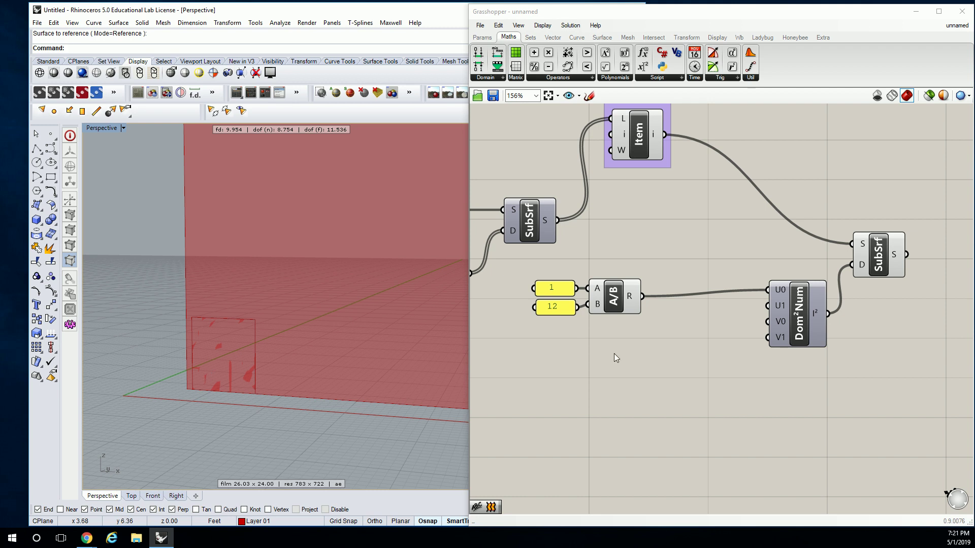
pyautogui.moveTo(644, 297); pyautogui.dragTo(763, 323)
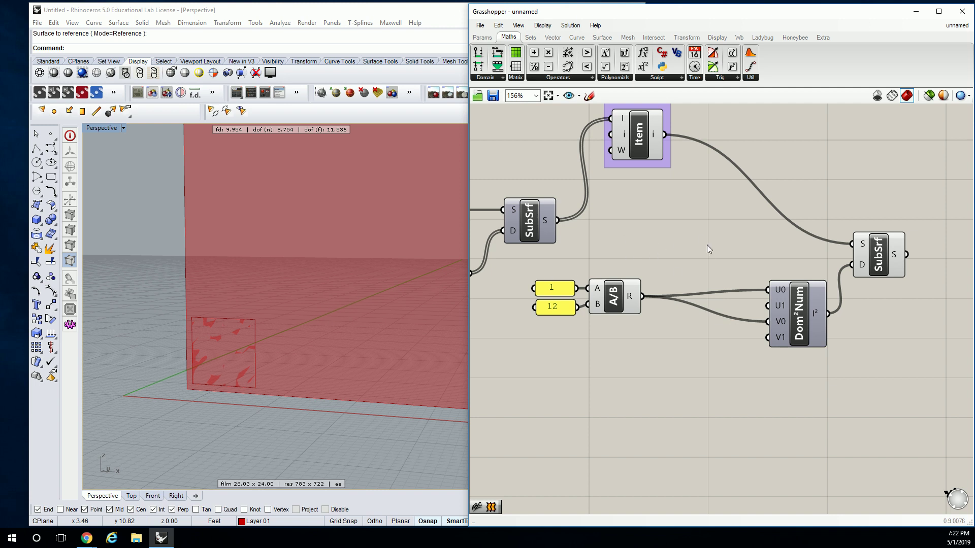
# Move the panels and Division next to Construct Domain², and shift the whole chain farther from the ONE PANEL group.
pyautogui.moveTo(675, 241); pyautogui.dragTo(542, 318)
pyautogui.moveTo(608, 301); pyautogui.dragTo(620, 301)
pyautogui.click(622, 249)
pyautogui.moveTo(653, 259); pyautogui.dragTo(709, 291)
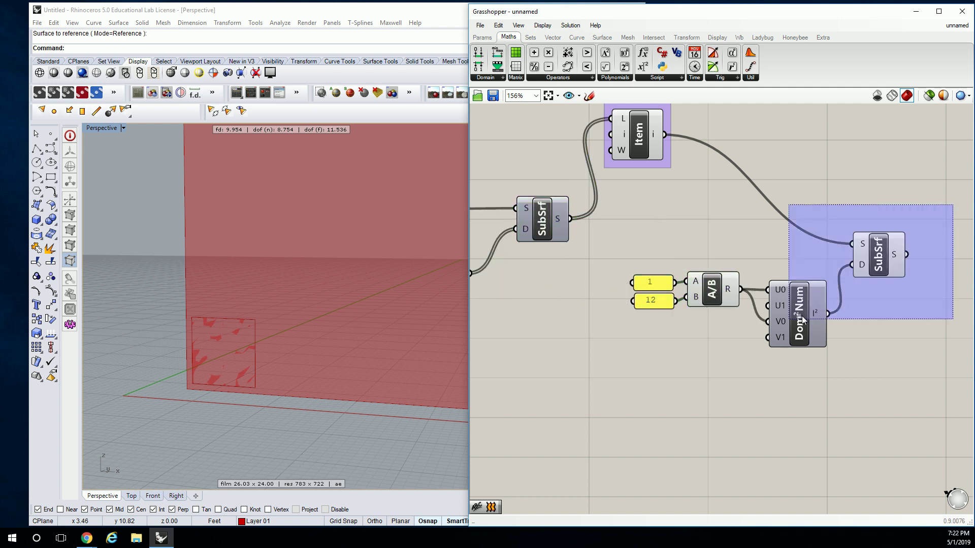
pyautogui.moveTo(758, 333); pyautogui.dragTo(630, 331)
pyautogui.moveTo(718, 301); pyautogui.dragTo(827, 300)
pyautogui.click(687, 179)
pyautogui.moveTo(687, 178); pyautogui.dragTo(599, 203, button='right')
# Add a Deconstruct Brep component fed by the ONE PANEL item and move the division and SubSrf chain clear of it.
pyautogui.click(602, 37)
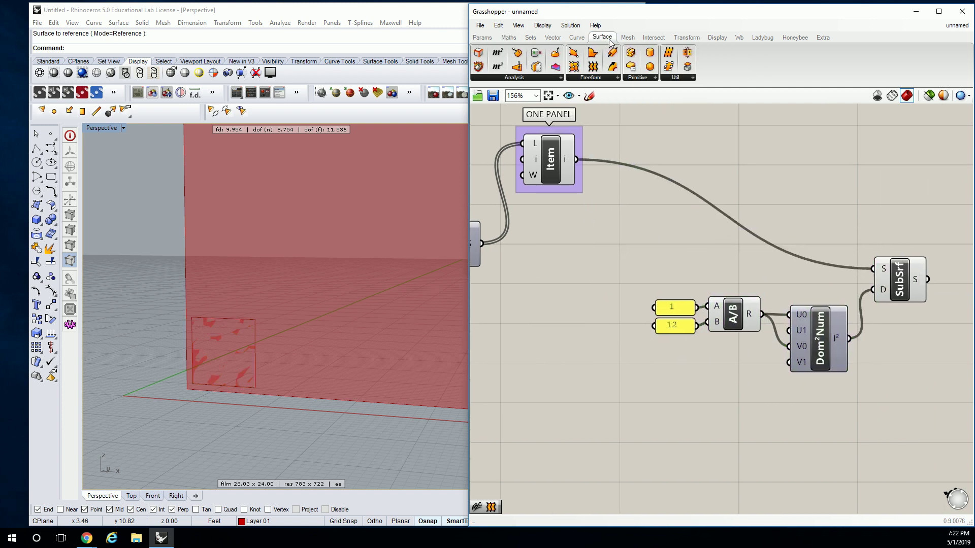
pyautogui.click(510, 77)
pyautogui.moveTo(574, 135); pyautogui.dragTo(637, 159)
pyautogui.moveTo(576, 160); pyautogui.dragTo(619, 264)
pyautogui.moveTo(915, 213); pyautogui.dragTo(701, 363)
pyautogui.moveTo(744, 320); pyautogui.dragTo(811, 210)
pyautogui.click(694, 211)
pyautogui.moveTo(609, 217); pyautogui.dragTo(680, 191, button='right')
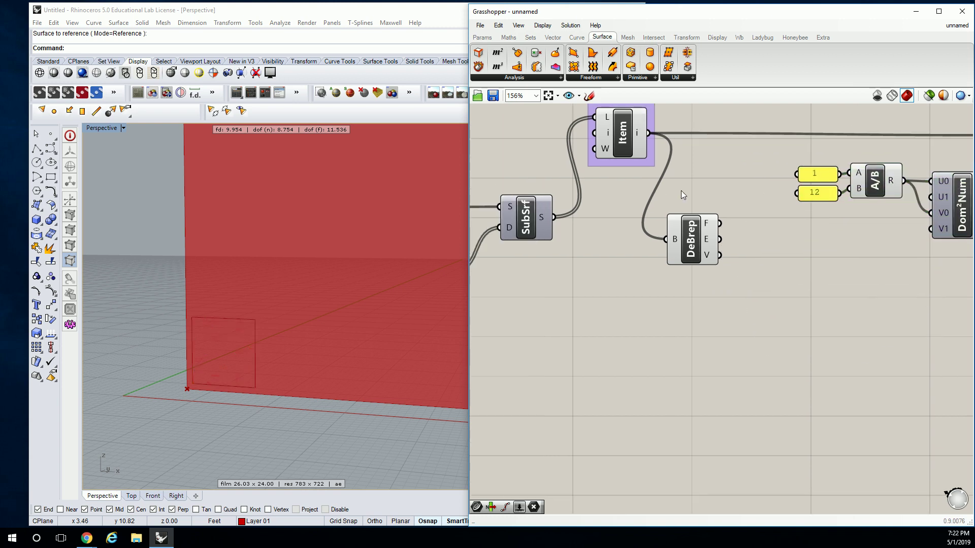
pyautogui.moveTo(635, 160); pyautogui.dragTo(593, 206, button='right')
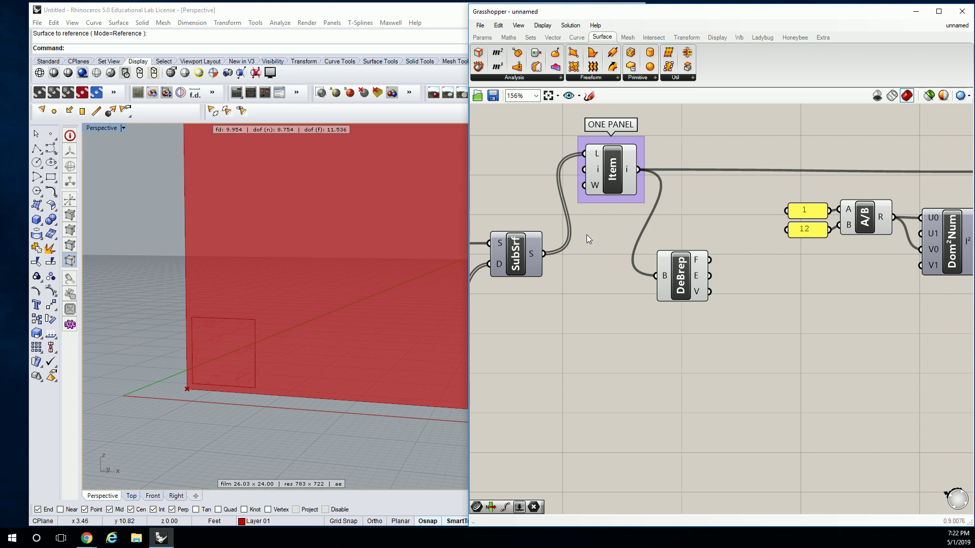
# Place a Surface parameter beside the ONE PANEL group and feed it from the List Item output.
pyautogui.moveTo(602, 196); pyautogui.dragTo(601, 199)
pyautogui.click(482, 38)
pyautogui.moveTo(559, 66); pyautogui.dragTo(666, 184)
pyautogui.moveTo(695, 186); pyautogui.dragTo(607, 200, button='right')
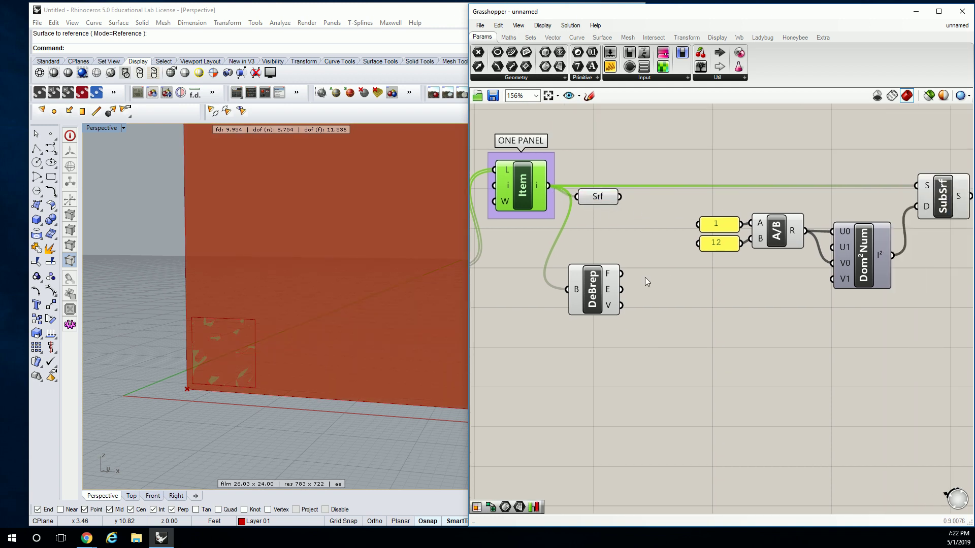
pyautogui.click(612, 283)
# Spread out the downstream components and rewire the Surface parameter's output into DeBrep's B and the second SubSrf's S.
pyautogui.moveTo(691, 260); pyautogui.dragTo(613, 246, button='right')
pyautogui.moveTo(931, 133); pyautogui.dragTo(555, 313)
pyautogui.moveTo(537, 278); pyautogui.dragTo(617, 277)
pyautogui.click(560, 195)
pyautogui.moveTo(542, 183); pyautogui.dragTo(590, 274)
pyautogui.moveTo(543, 183); pyautogui.dragTo(918, 169)
pyautogui.moveTo(739, 180); pyautogui.dragTo(908, 208, button='right')
pyautogui.scroll(-1, 909, 209)
pyautogui.scroll(2, 714, 206)
# Move the Surface parameter down in line with the first SubSrf output, below the ONE PANEL group's level.
pyautogui.moveTo(714, 206); pyautogui.dragTo(781, 215, button='right')
pyautogui.moveTo(781, 215); pyautogui.dragTo(793, 202)
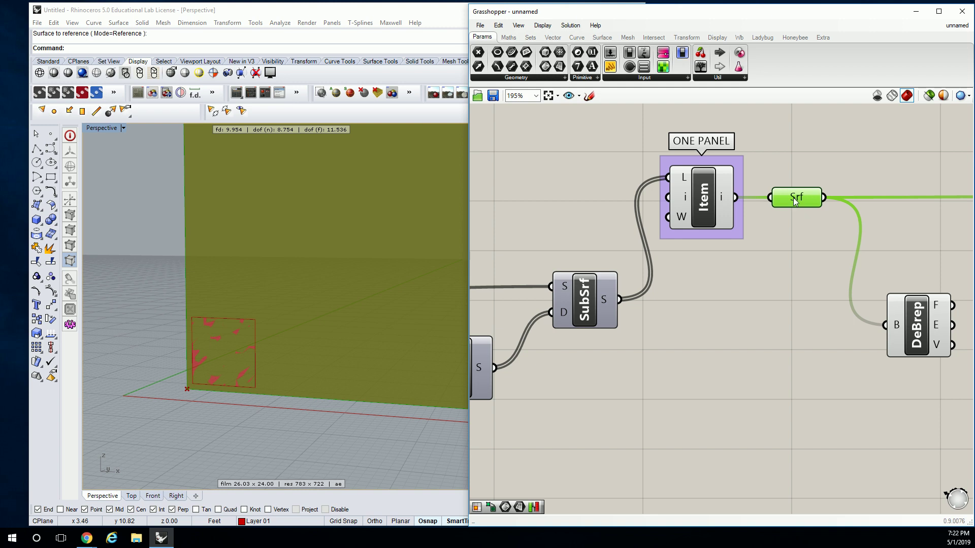
pyautogui.moveTo(793, 202); pyautogui.dragTo(794, 303)
pyautogui.click(702, 284)
pyautogui.moveTo(705, 203); pyautogui.dragTo(707, 201)
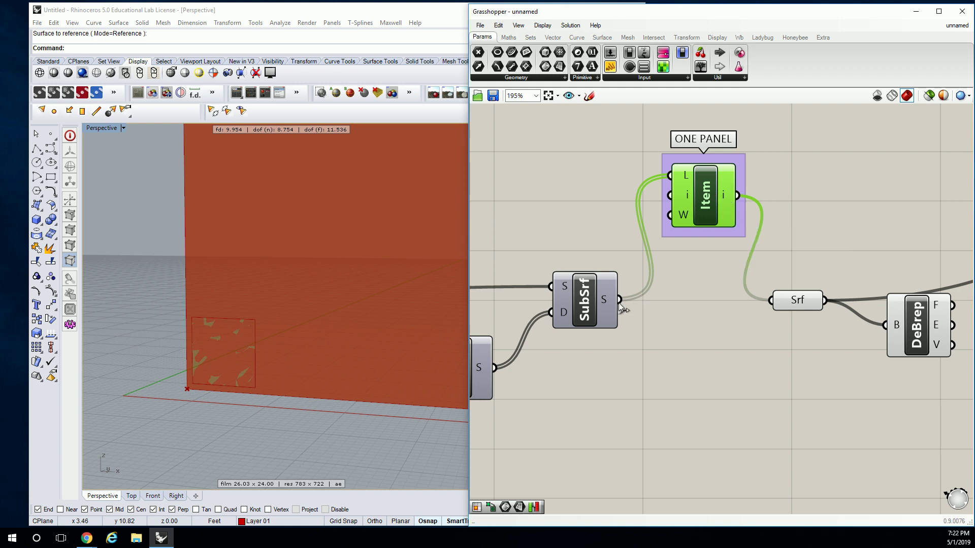
# Try feeding all of the first SubSrf's surfaces into the Surface parameter, and restore the List Item connection.
pyautogui.moveTo(620, 300); pyautogui.dragTo(771, 301)
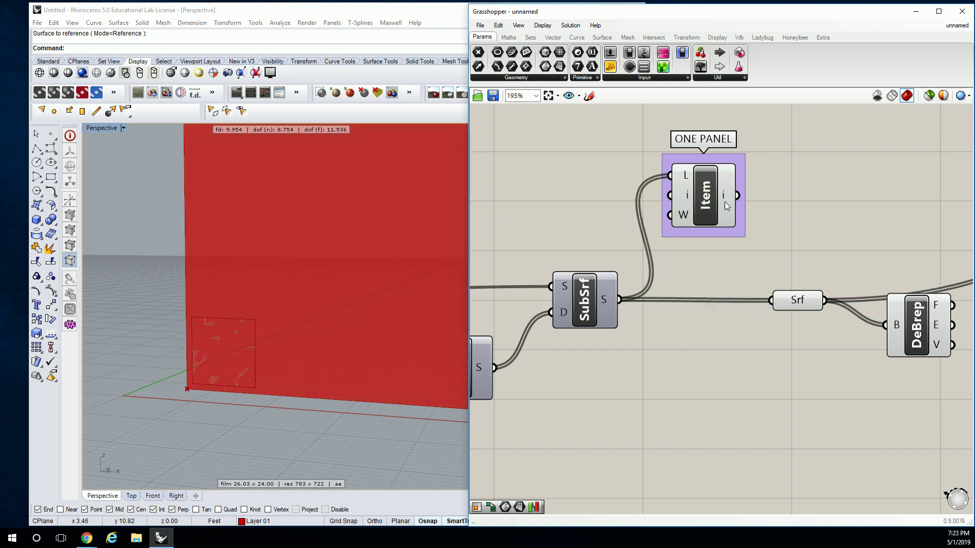
pyautogui.moveTo(728, 194); pyautogui.dragTo(778, 280)
pyautogui.scroll(-4, 809, 240)
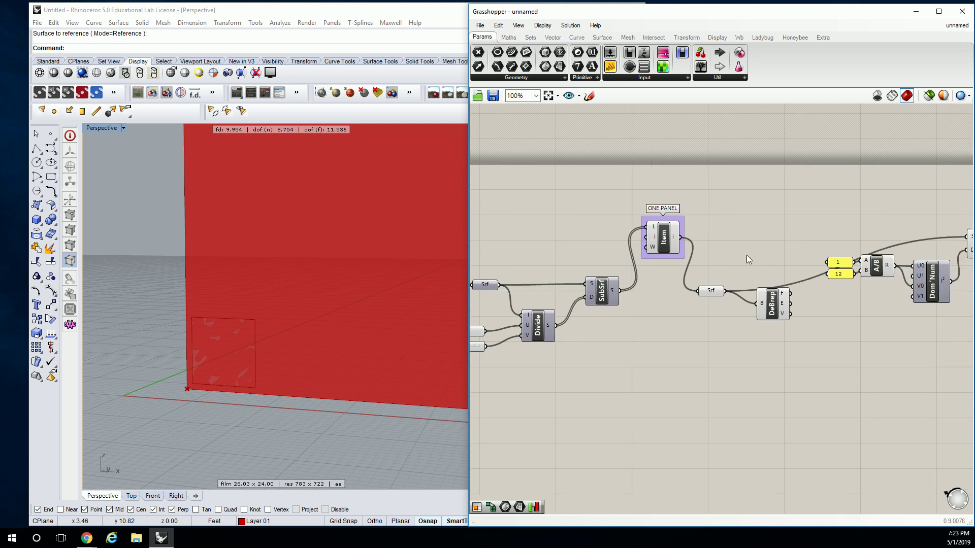
# Move the DeBrep component above the wire running from the Surface parameter to the second SubSrf.
pyautogui.scroll(-5, 338, 272)
pyautogui.scroll(-4, 337, 274)
pyautogui.moveTo(337, 273); pyautogui.dragTo(322, 308, button='right')
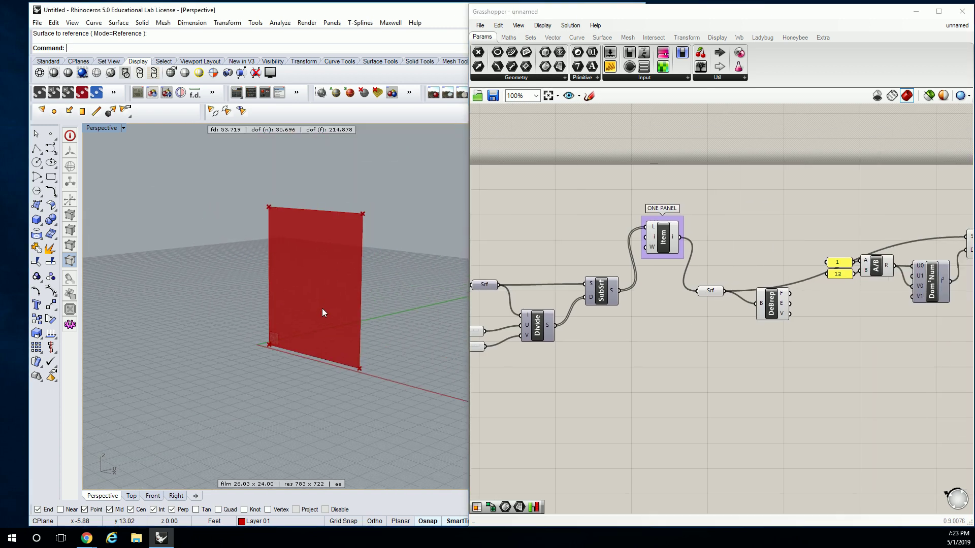
pyautogui.scroll(6, 322, 309)
pyautogui.moveTo(363, 268); pyautogui.dragTo(377, 301, button='right')
pyautogui.click(897, 206)
pyautogui.scroll(2, 898, 209)
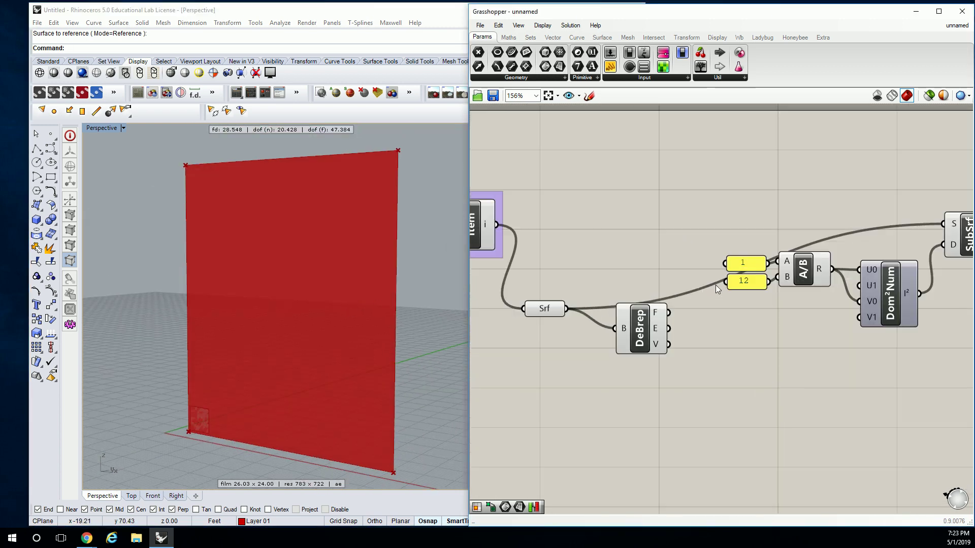
pyautogui.moveTo(644, 329); pyautogui.dragTo(641, 262)
pyautogui.moveTo(661, 260); pyautogui.dragTo(545, 226, button='right')
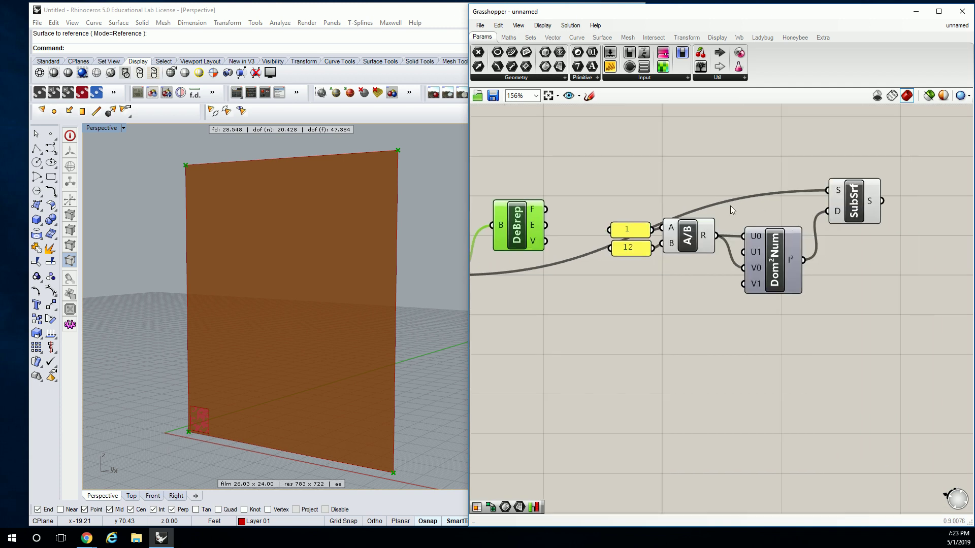
# Move the value panels, Division, Construct Domain² and second SubSrf down so they sit clear of DeBrep.
pyautogui.moveTo(863, 144); pyautogui.dragTo(581, 333)
pyautogui.moveTo(681, 242); pyautogui.dragTo(674, 343)
pyautogui.click(592, 241)
pyautogui.moveTo(592, 241); pyautogui.dragTo(714, 214, button='right')
pyautogui.moveTo(658, 198)
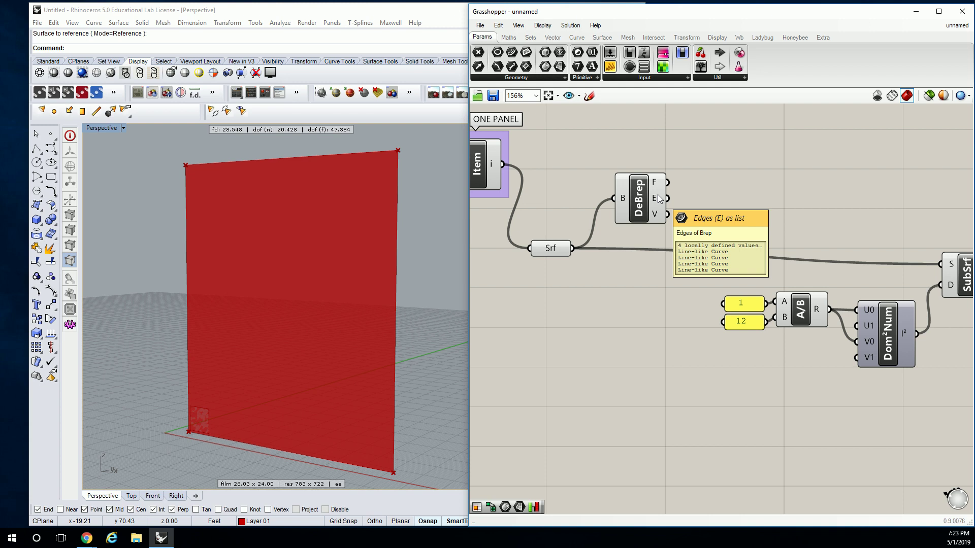
# Shift DeBrep slightly left, add a List Item component above it and feed it DeBrep's edges.
pyautogui.moveTo(632, 197); pyautogui.dragTo(621, 199)
pyautogui.click(610, 119)
pyautogui.click(531, 38)
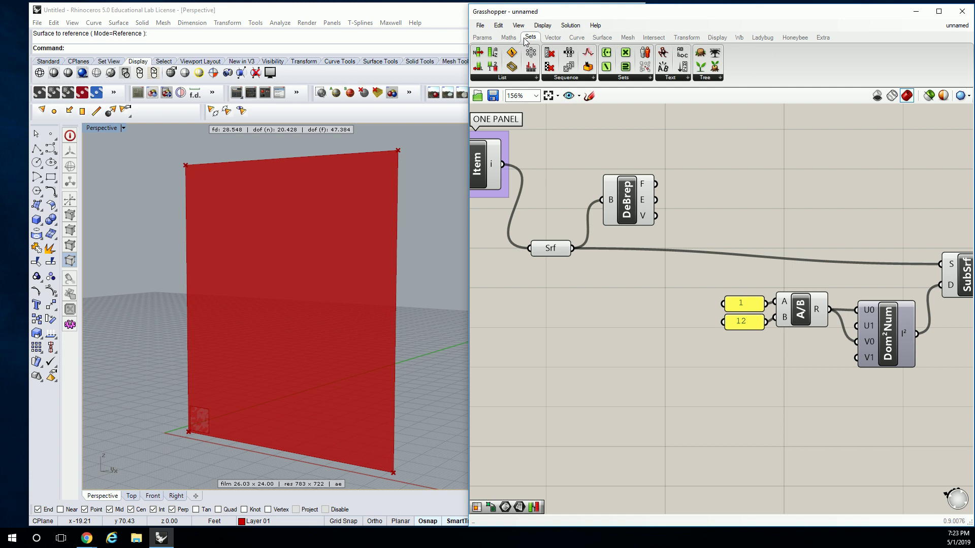
pyautogui.click(513, 79)
pyautogui.moveTo(500, 109); pyautogui.dragTo(699, 147)
pyautogui.moveTo(657, 200); pyautogui.dragTo(735, 146)
pyautogui.click(645, 139)
# Add a panel containing 2 and connect it to the new List Item's index input.
pyautogui.click(482, 37)
pyautogui.moveTo(610, 66); pyautogui.dragTo(643, 153)
pyautogui.doubleClick(643, 152)
pyautogui.write('2')
pyautogui.click(705, 194)
pyautogui.moveTo(683, 191); pyautogui.dragTo(709, 146)
pyautogui.click(734, 153)
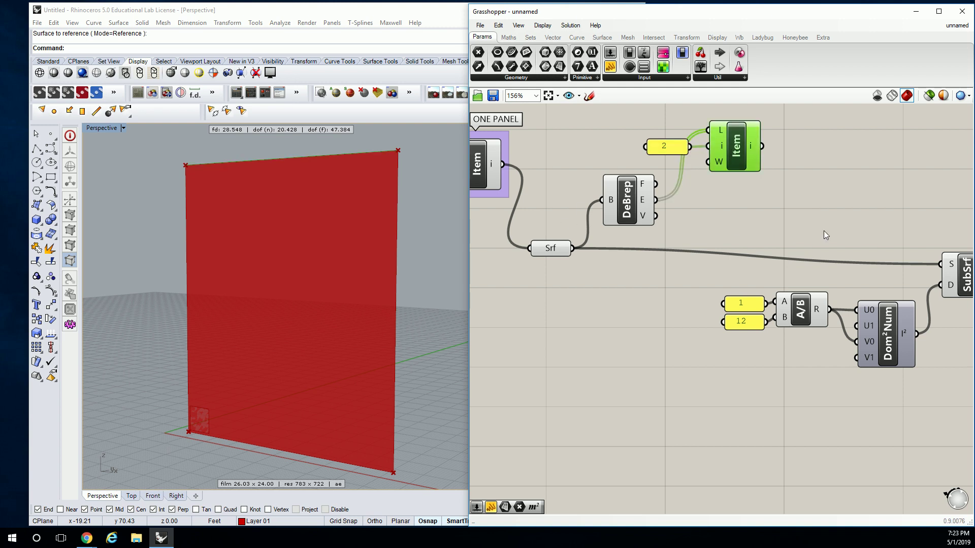
# Hide the preview of Division, Construct Domain² and the second SubSrf, and highlight the List Item's edge in the viewport.
pyautogui.moveTo(833, 233); pyautogui.dragTo(762, 229, button='right')
pyautogui.click(770, 292)
pyautogui.moveTo(915, 228); pyautogui.dragTo(675, 341)
pyautogui.middleClick(729, 279)
pyautogui.click(762, 247)
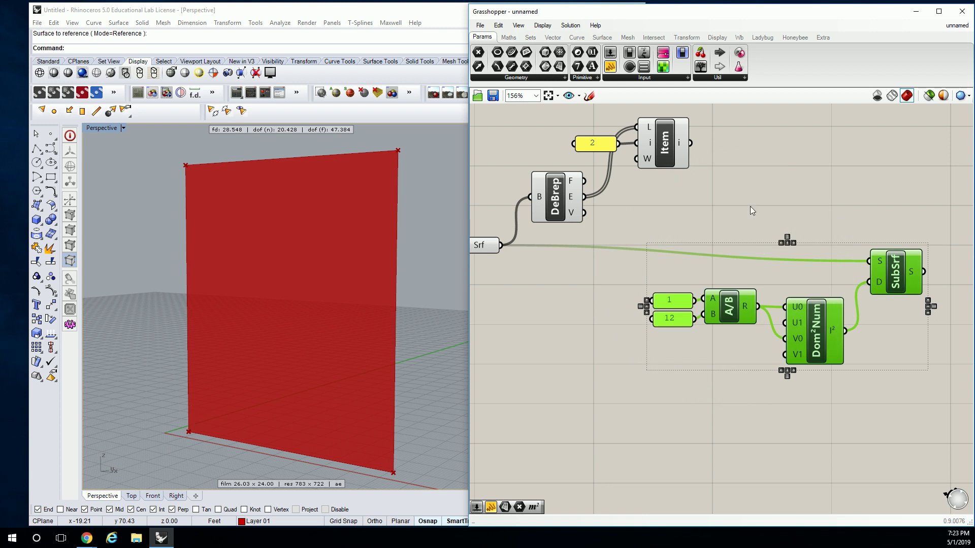
pyautogui.click(751, 206)
pyautogui.click(666, 148)
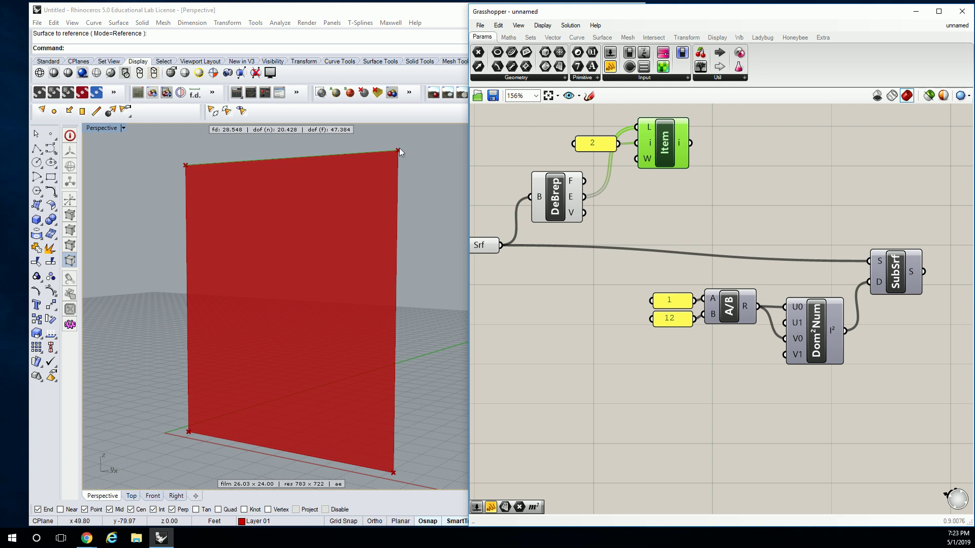
# Duplicate the edge List Item with its index panel below the original and set the copy's index to 0.
pyautogui.moveTo(742, 119); pyautogui.dragTo(603, 162)
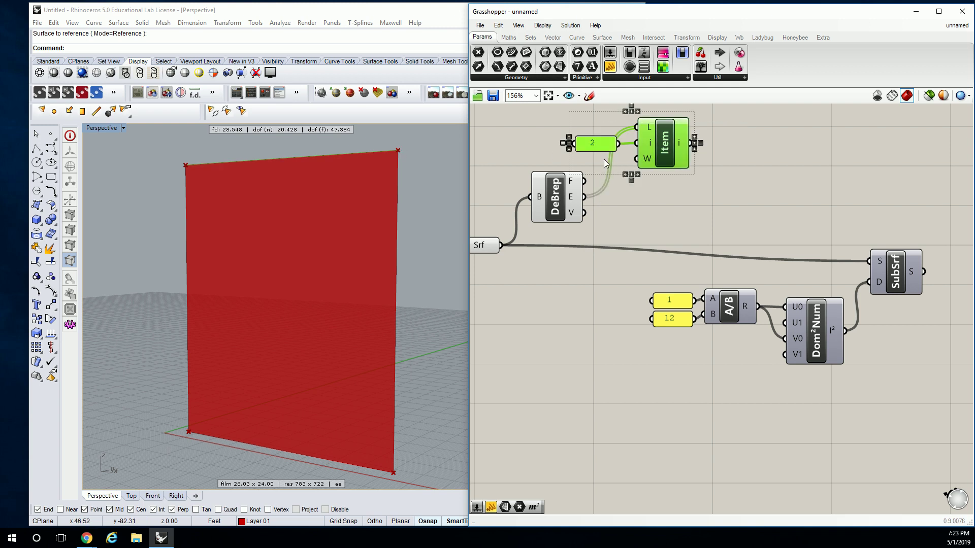
pyautogui.keyDown('alt'); pyautogui.moveTo(658, 146); pyautogui.dragTo(701, 208); pyautogui.keyUp('alt')
pyautogui.click(727, 161)
pyautogui.click(700, 218)
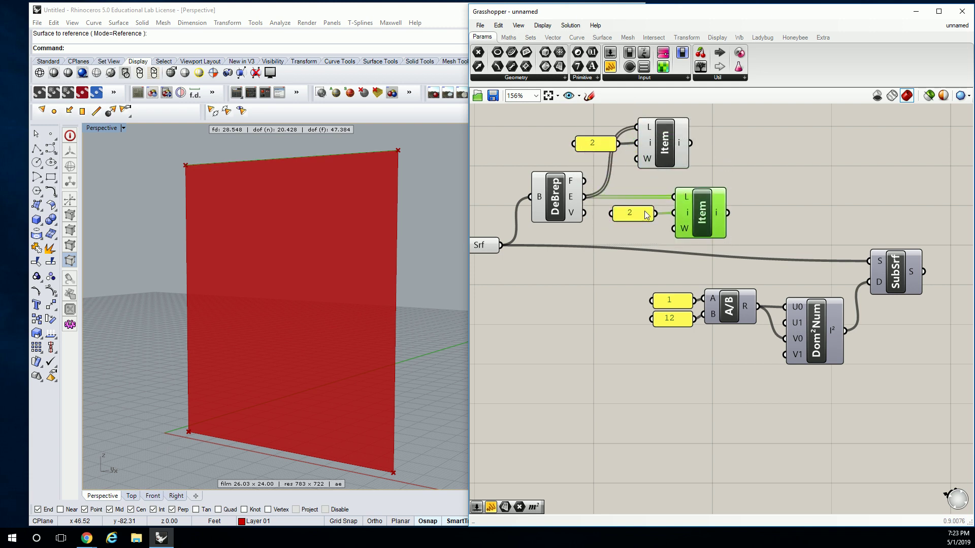
pyautogui.doubleClick(633, 215)
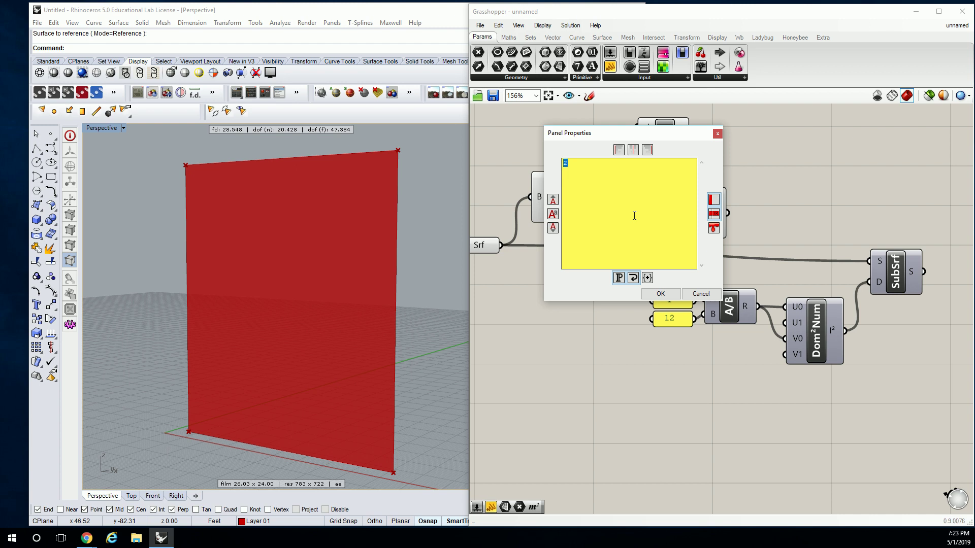
pyautogui.write('1')
pyautogui.click(660, 294)
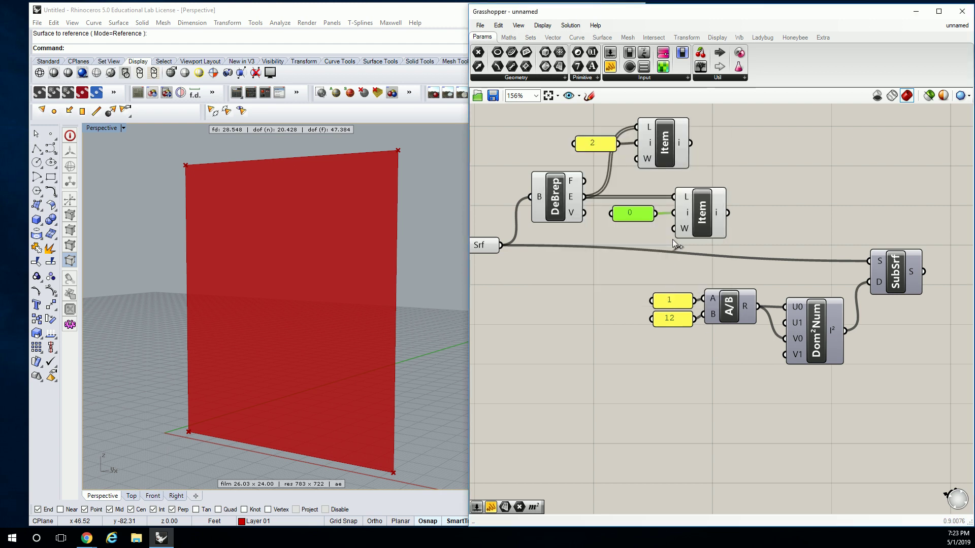
pyautogui.click(711, 213)
pyautogui.click(734, 184)
# Move the upper edge List Item and its panel to line up above the lower pair.
pyautogui.moveTo(737, 166); pyautogui.dragTo(708, 193, button='right')
pyautogui.moveTo(700, 138); pyautogui.dragTo(572, 189)
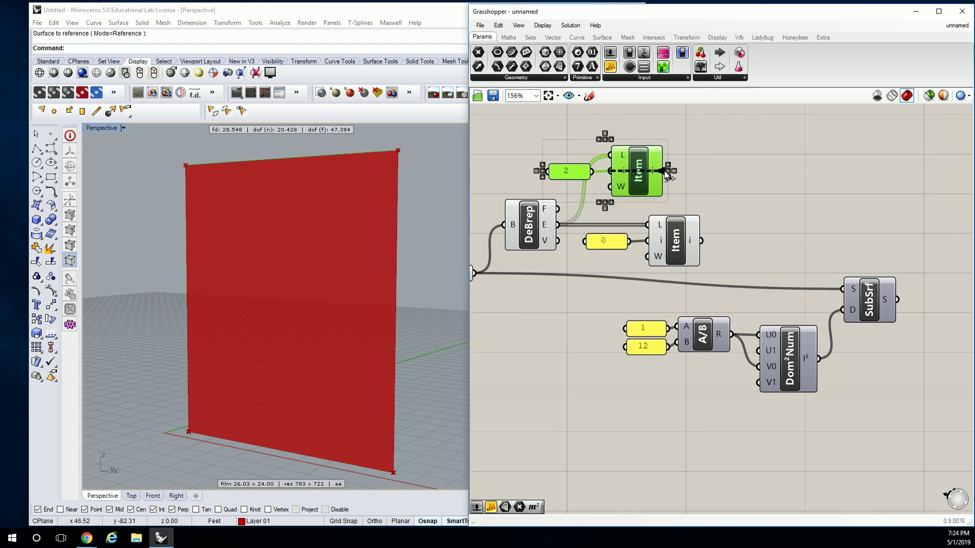
pyautogui.moveTo(645, 170); pyautogui.dragTo(683, 170)
pyautogui.click(716, 210)
# Try wiring the first SubSrf straight into the Surface parameter, and restore the link from the ONE PANEL List Item.
pyautogui.moveTo(633, 212); pyautogui.dragTo(720, 238, button='right')
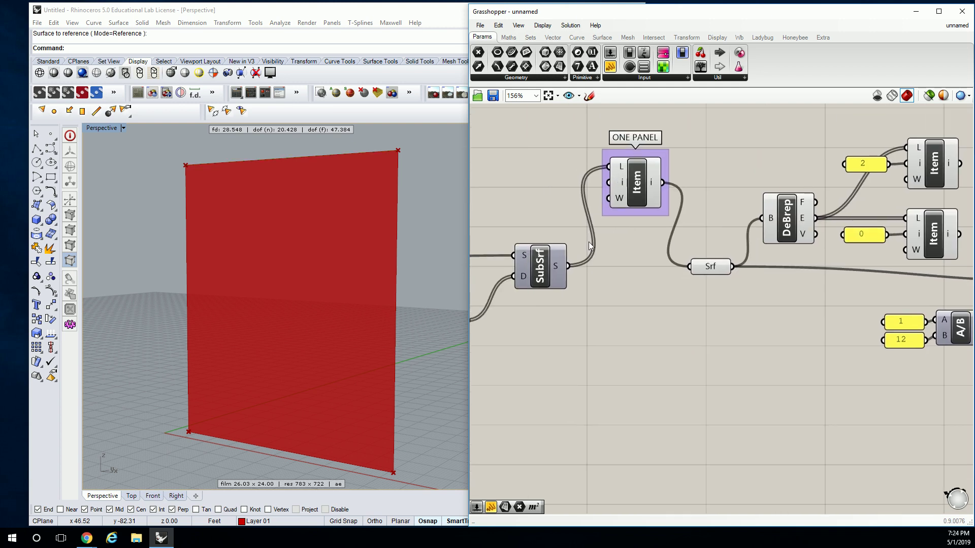
pyautogui.moveTo(568, 269); pyautogui.dragTo(689, 266)
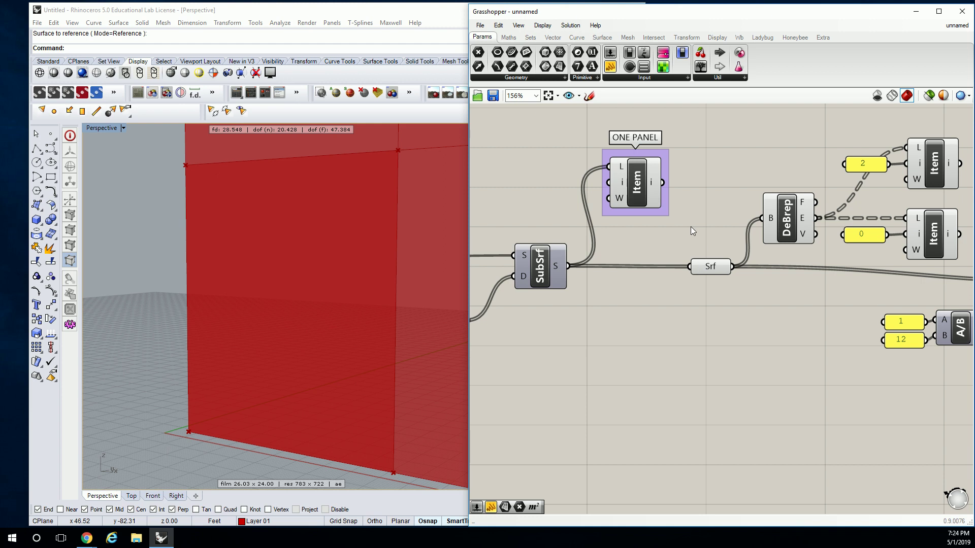
pyautogui.moveTo(667, 220); pyautogui.dragTo(690, 266)
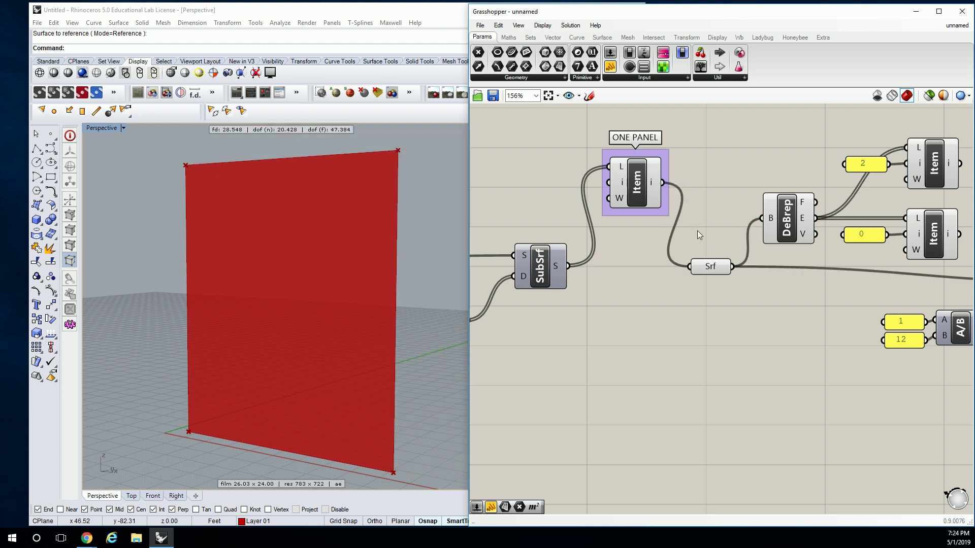
# Group the upper edge List Item with its index panel and name the group TOP EDGE.
pyautogui.moveTo(807, 185); pyautogui.dragTo(589, 236, button='right')
pyautogui.moveTo(723, 235); pyautogui.dragTo(702, 211, button='right')
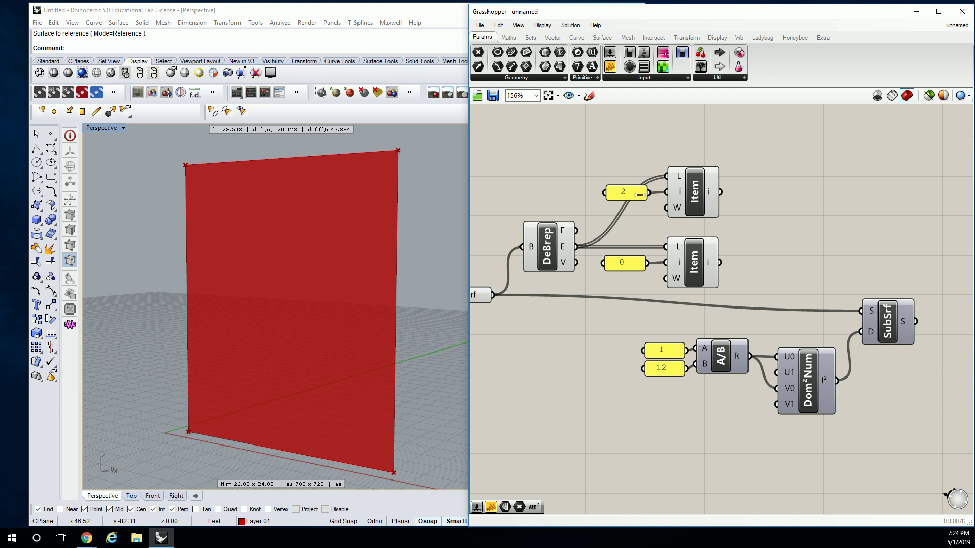
pyautogui.moveTo(751, 163); pyautogui.dragTo(603, 217)
pyautogui.hotkey('ctrl', 'g')
pyautogui.click(666, 145)
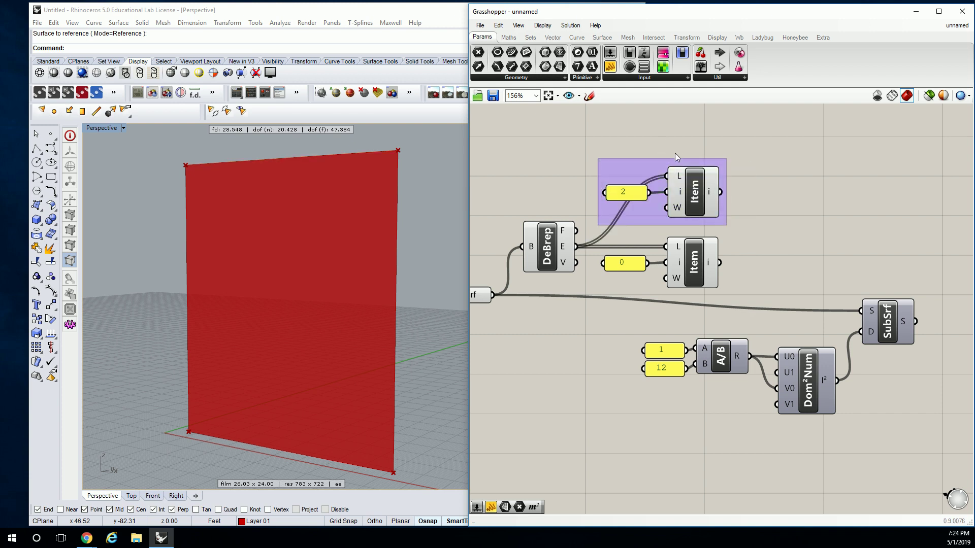
pyautogui.rightClick(675, 162)
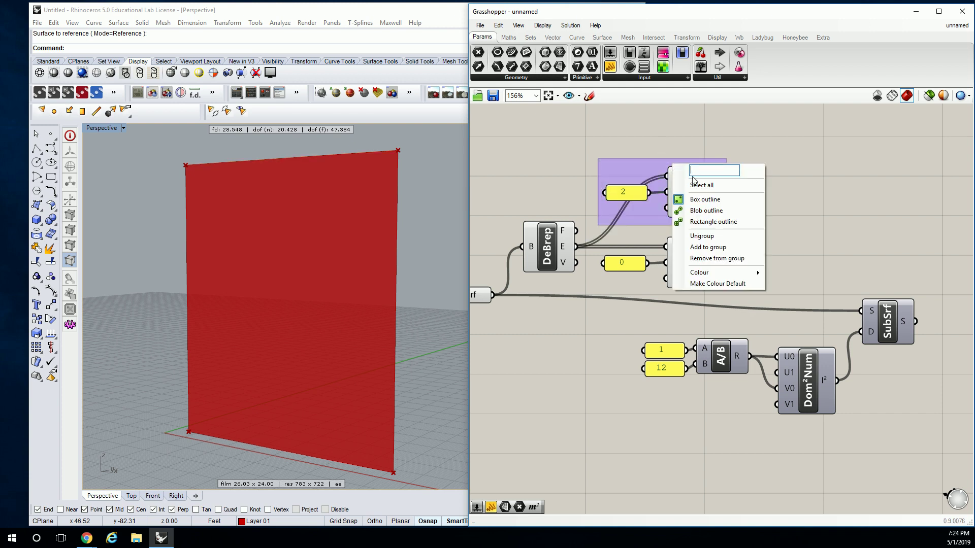
pyautogui.write('TOP EDGE')
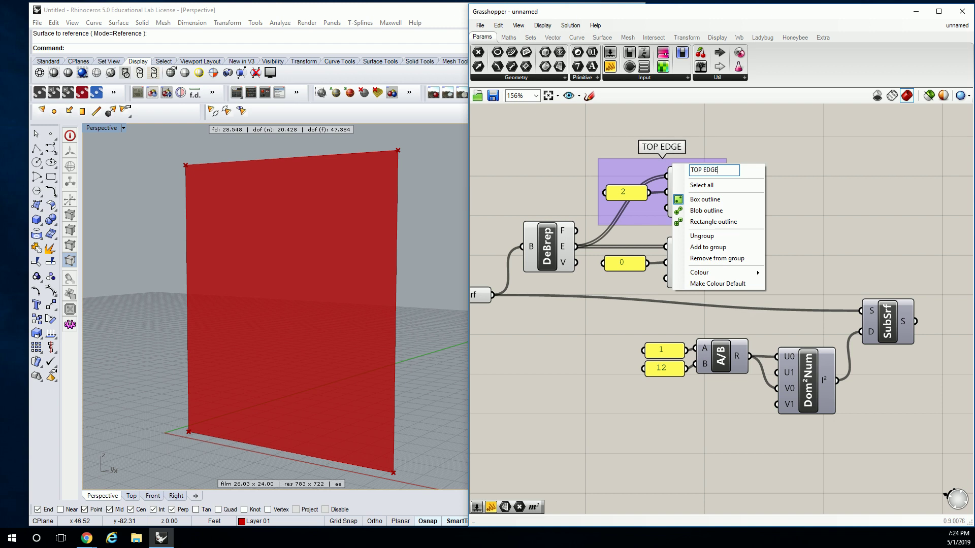
pyautogui.click(833, 136)
# Group the lower edge List Item with its index panel and name the group BOTTOM EDGE.
pyautogui.moveTo(750, 223); pyautogui.dragTo(639, 292)
pyautogui.hotkey('ctrl', 'g')
pyautogui.rightClick(648, 237)
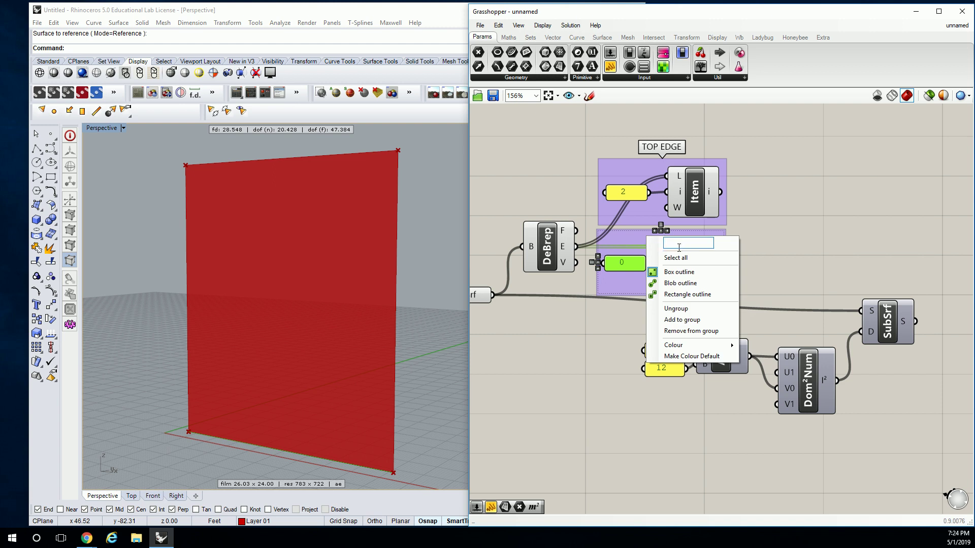
pyautogui.write('BOTTOM EDGE')
pyautogui.click(831, 234)
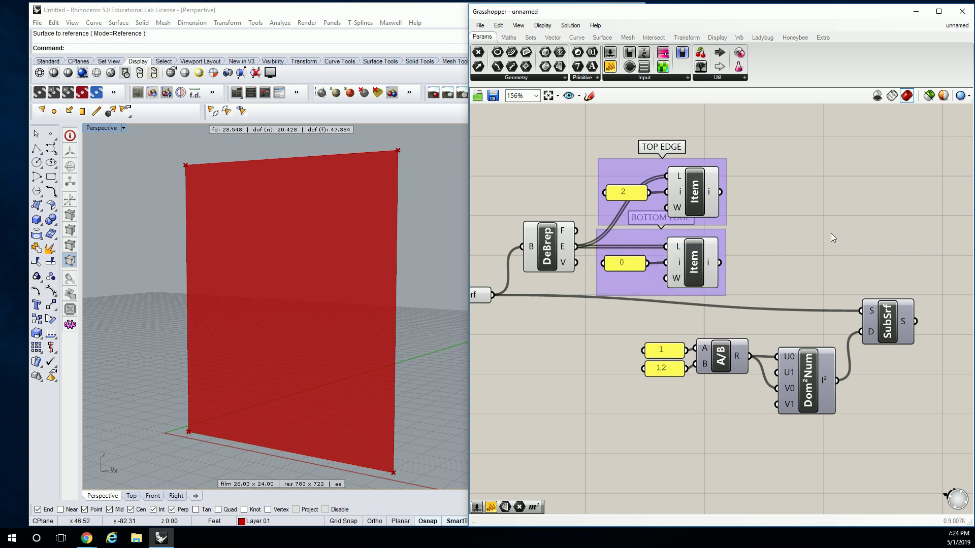
# Move the TOP EDGE group up so it clears the BOTTOM EDGE label.
pyautogui.moveTo(780, 177); pyautogui.dragTo(617, 202)
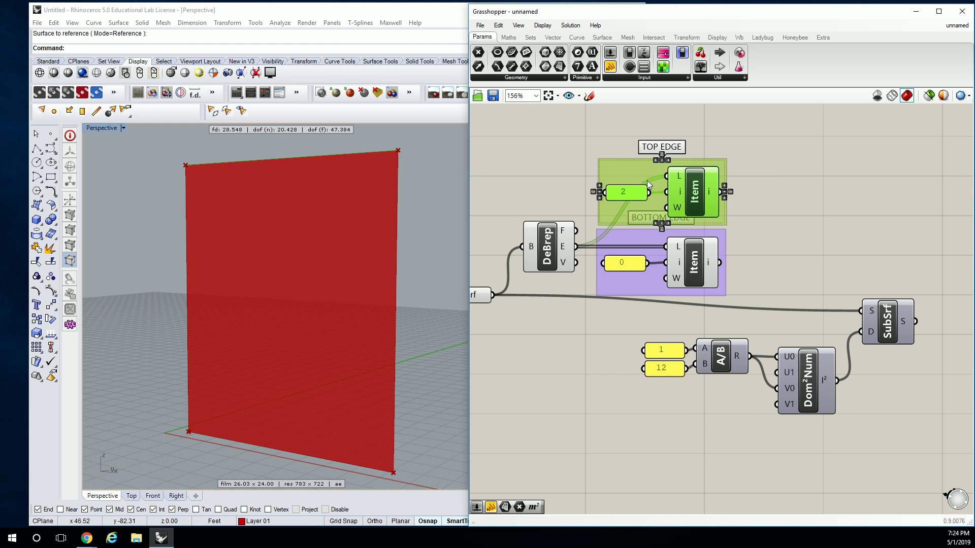
pyautogui.moveTo(692, 190); pyautogui.dragTo(694, 173)
pyautogui.click(811, 219)
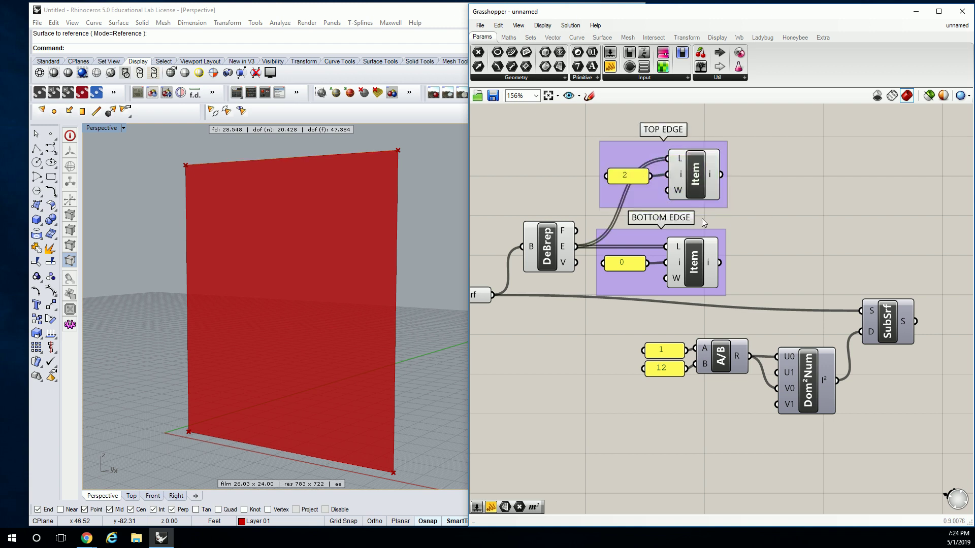
# Add a curve Length component fed by the TOP EDGE List Item and a copy fed by the BOTTOM EDGE List Item.
pyautogui.moveTo(801, 223); pyautogui.dragTo(763, 221, button='right')
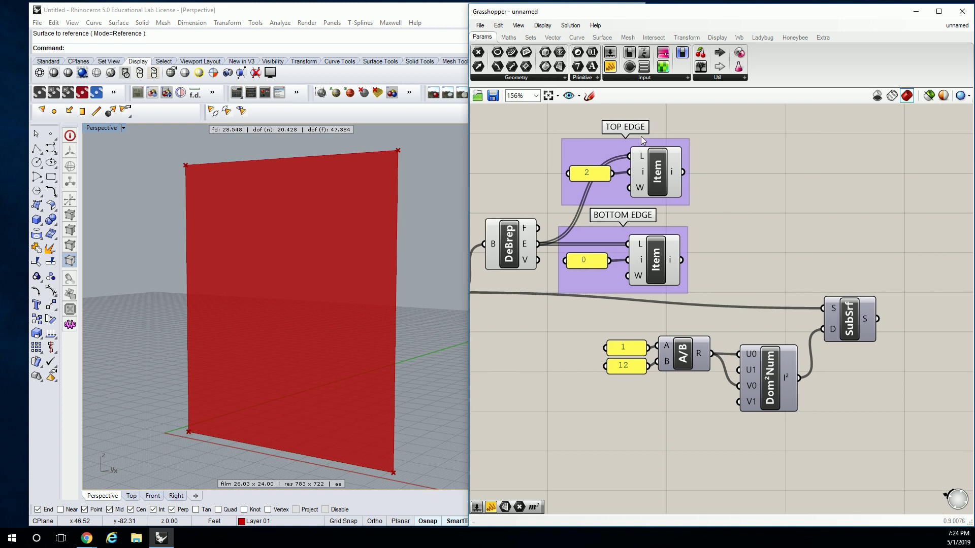
pyautogui.click(530, 37)
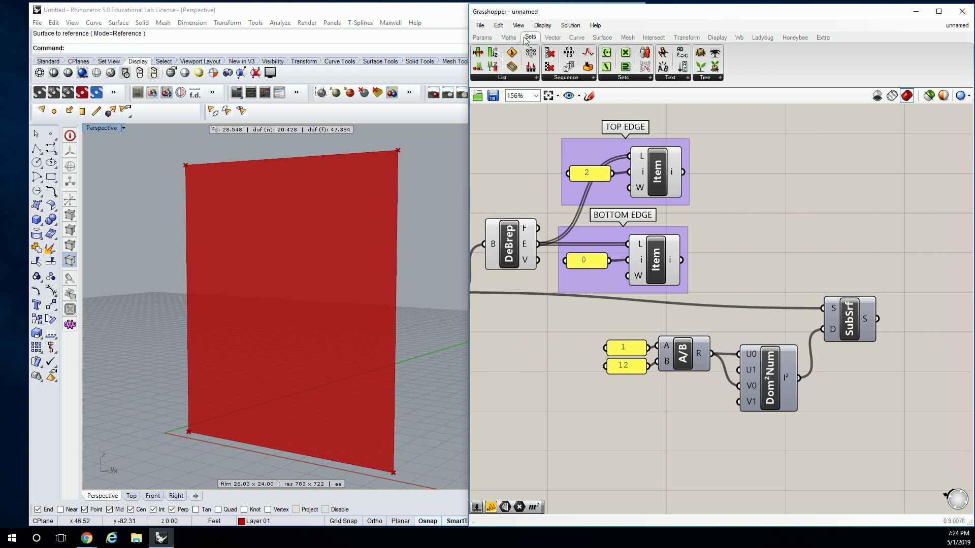
pyautogui.click(585, 42)
pyautogui.click(521, 78)
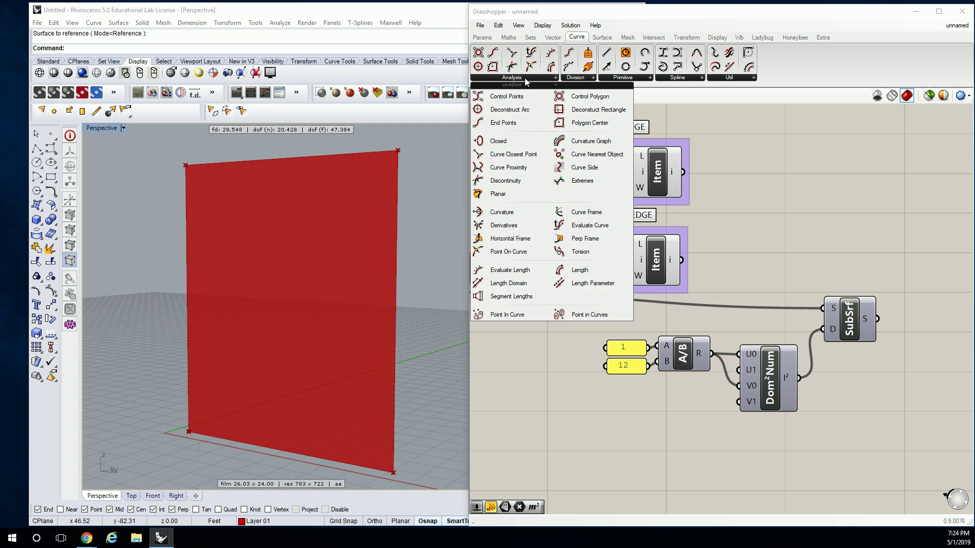
pyautogui.click(579, 270)
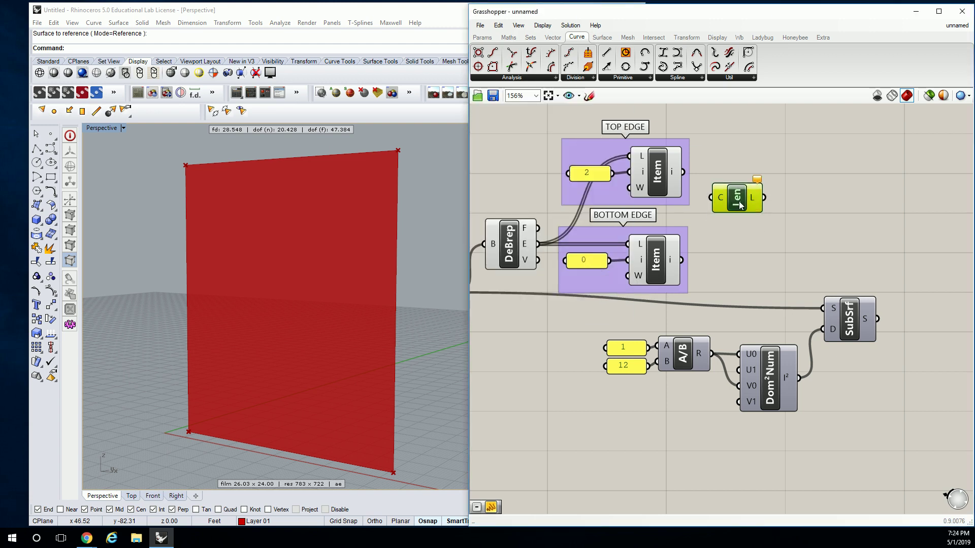
pyautogui.click(734, 178)
pyautogui.moveTo(734, 177); pyautogui.dragTo(729, 174)
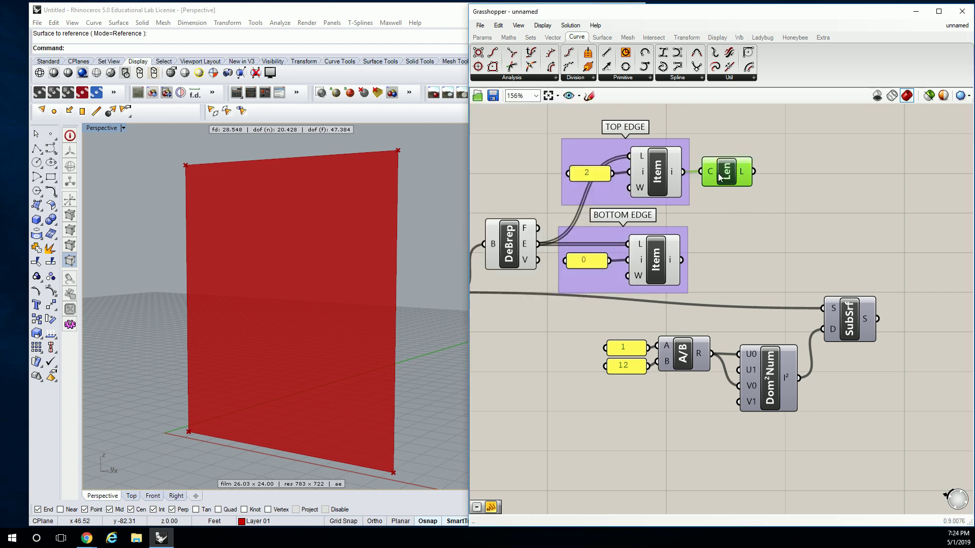
pyautogui.moveTo(742, 174)
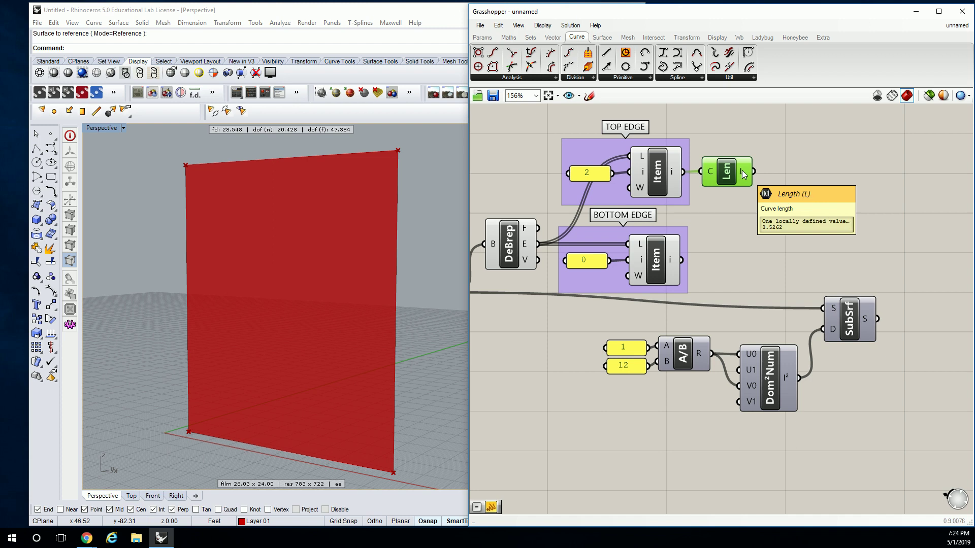
pyautogui.keyDown('alt'); pyautogui.moveTo(734, 172); pyautogui.dragTo(702, 262); pyautogui.keyUp('alt')
pyautogui.moveTo(752, 262)
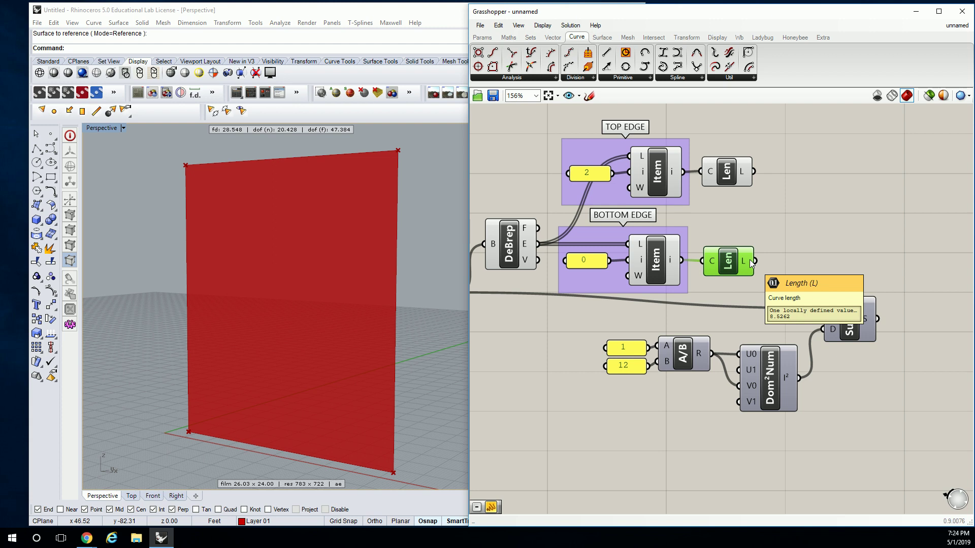
# Move the value panels, Division, Construct Domain² and second SubSrf farther right, and nudge the edge groups away from DeBrep.
pyautogui.moveTo(759, 264); pyautogui.dragTo(705, 257, button='right')
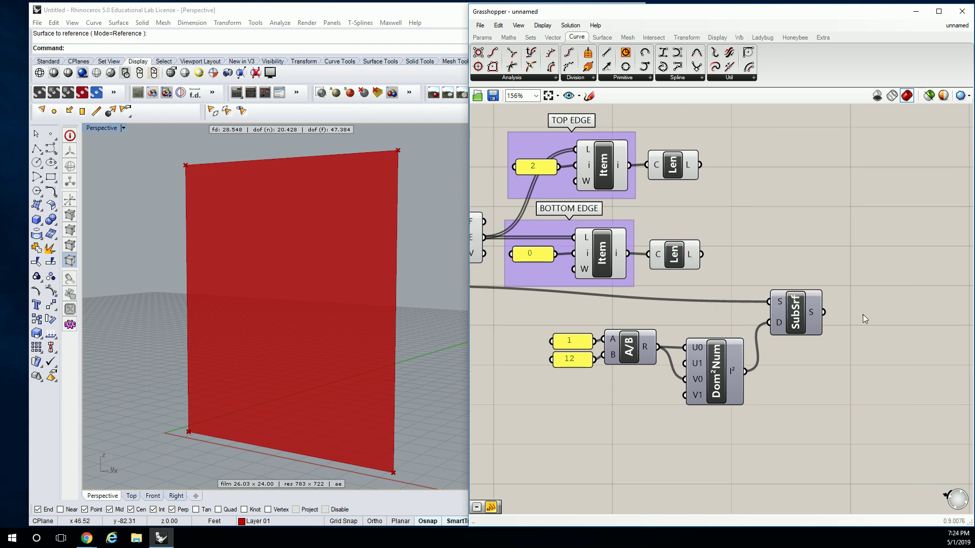
pyautogui.moveTo(861, 314); pyautogui.dragTo(537, 419)
pyautogui.moveTo(644, 353); pyautogui.dragTo(792, 345)
pyautogui.moveTo(710, 144); pyautogui.dragTo(538, 238)
pyautogui.moveTo(511, 251); pyautogui.dragTo(591, 228, button='right')
# Hide the preview of the components around DeBrep and the edge items, and show it again for the ONE PANEL List Item.
pyautogui.click(531, 200)
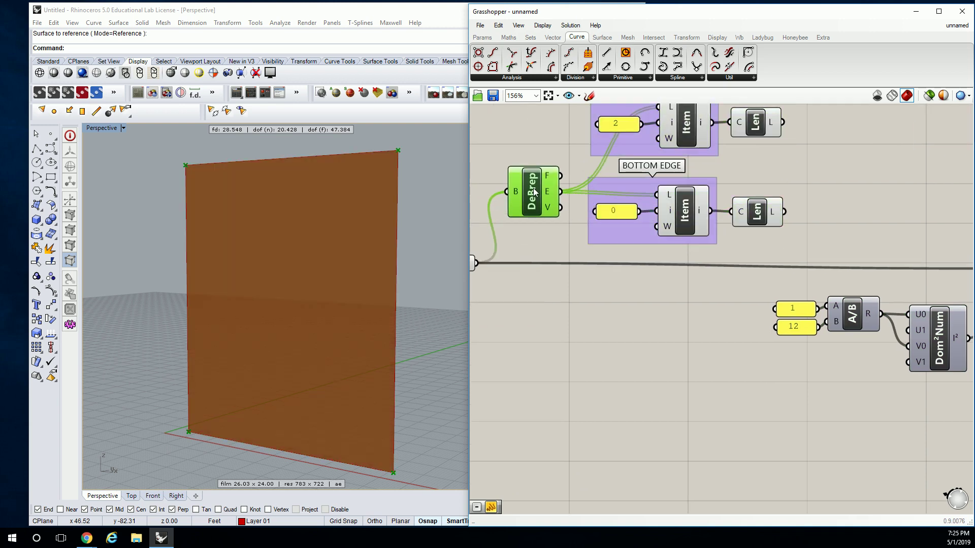
pyautogui.moveTo(784, 228); pyautogui.dragTo(559, 232, button='right')
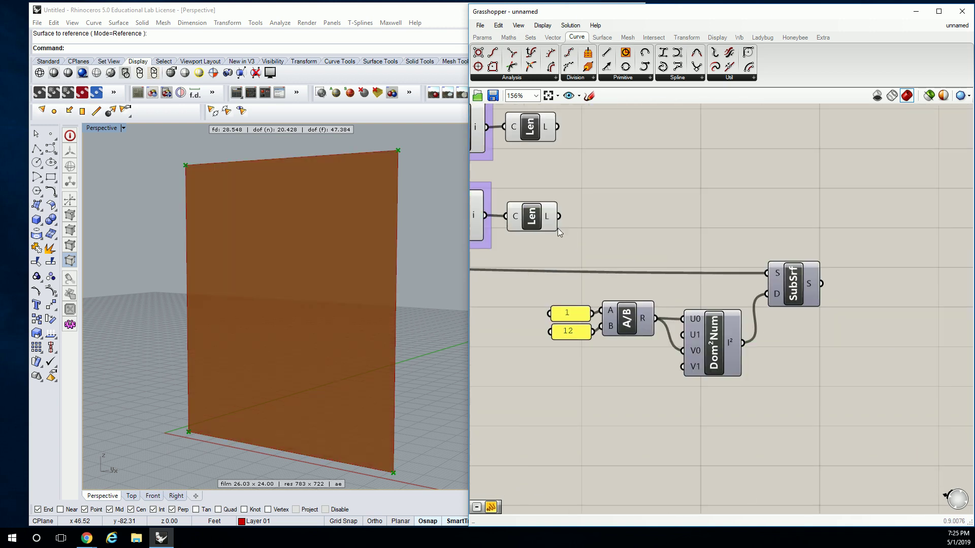
pyautogui.click(649, 282)
pyautogui.moveTo(674, 250); pyautogui.dragTo(717, 236, button='right')
pyautogui.moveTo(496, 215); pyautogui.dragTo(742, 265, button='right')
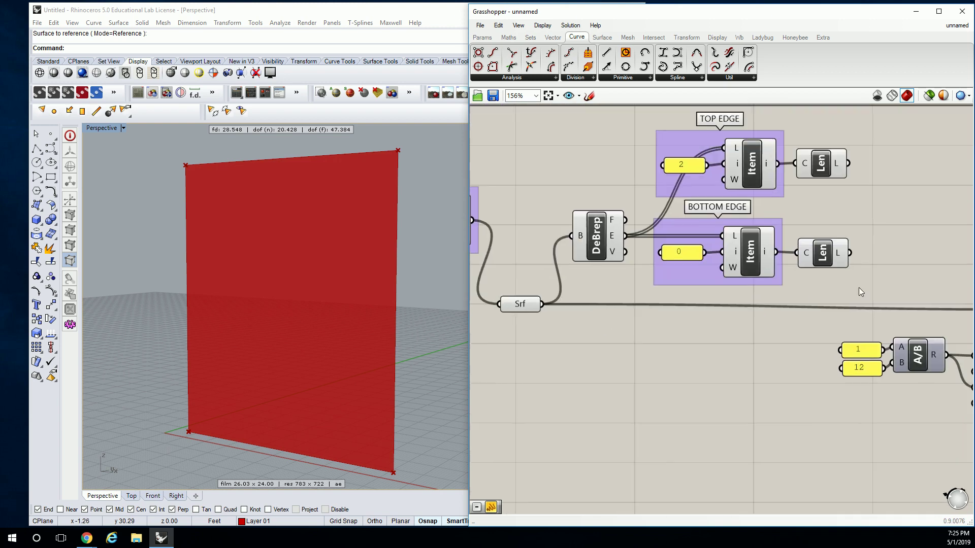
pyautogui.scroll(-2, 711, 251)
pyautogui.moveTo(489, 145); pyautogui.dragTo(702, 289)
pyautogui.middleClick(689, 231)
pyautogui.click(721, 202)
pyautogui.click(565, 214)
pyautogui.click(516, 224)
pyautogui.rightClick(514, 225)
pyautogui.click(533, 244)
pyautogui.scroll(2, 769, 229)
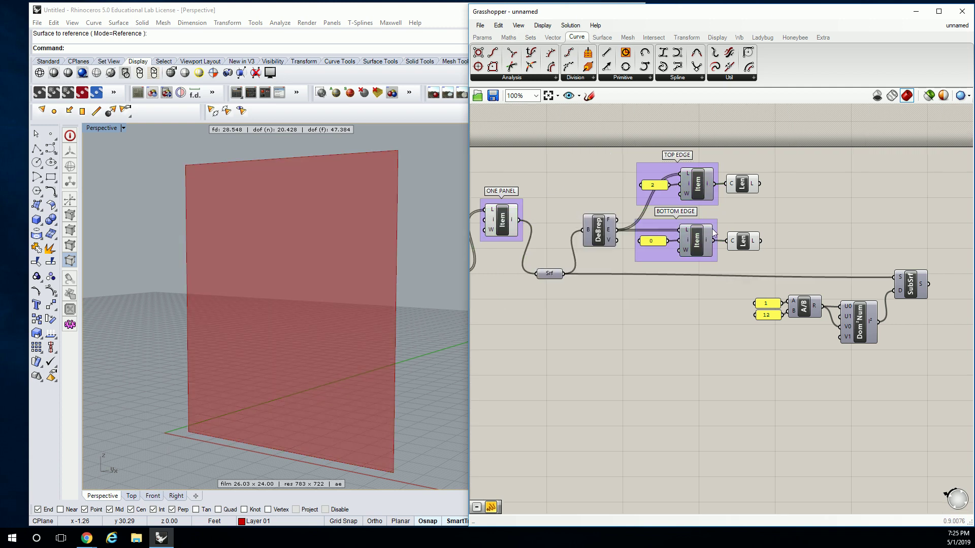
# Turn the preview of the second SubSrf component back on.
pyautogui.moveTo(803, 292); pyautogui.dragTo(727, 237, button='right')
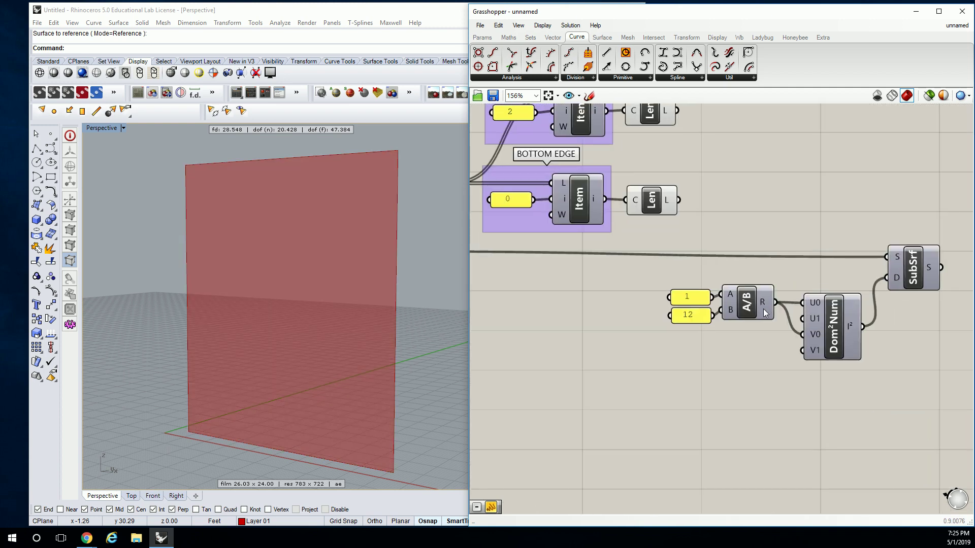
pyautogui.click(912, 272)
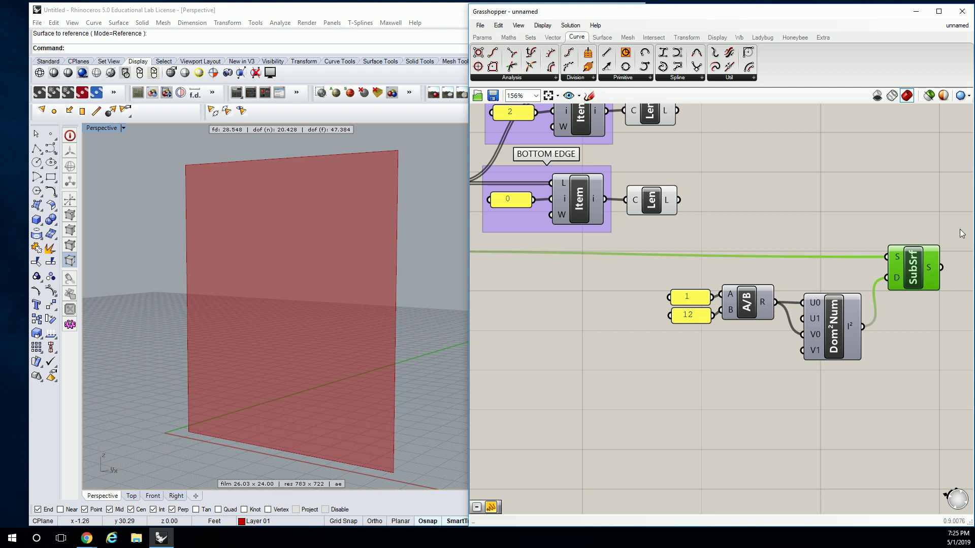
pyautogui.moveTo(968, 221); pyautogui.dragTo(781, 210, button='right')
pyautogui.rightClick(721, 253)
pyautogui.click(765, 278)
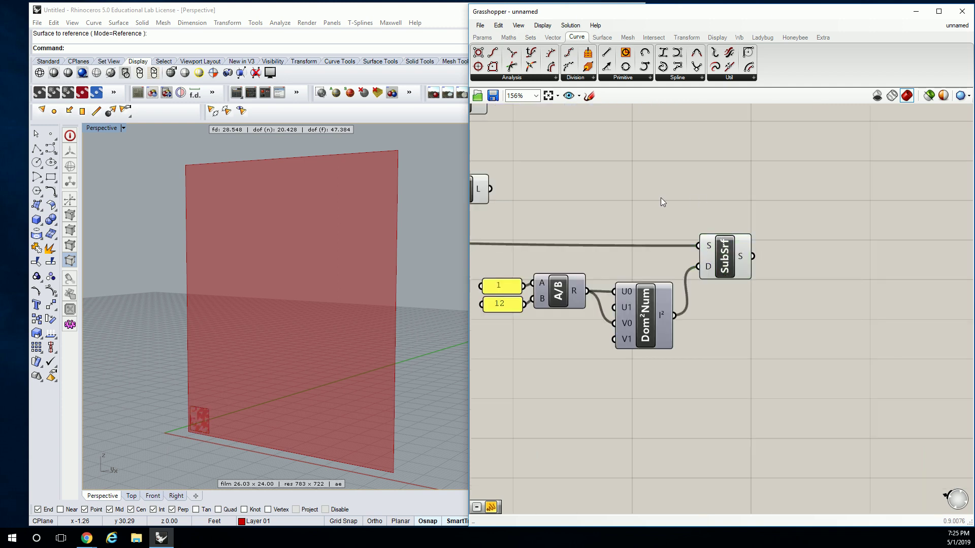
# Check the TOP EDGE length and the Division result, and move the 1 and 12 panels with Division farther from Construct Domain².
pyautogui.moveTo(630, 202); pyautogui.dragTo(716, 226, button='right')
pyautogui.moveTo(300, 374); pyautogui.dragTo(261, 428, button='right')
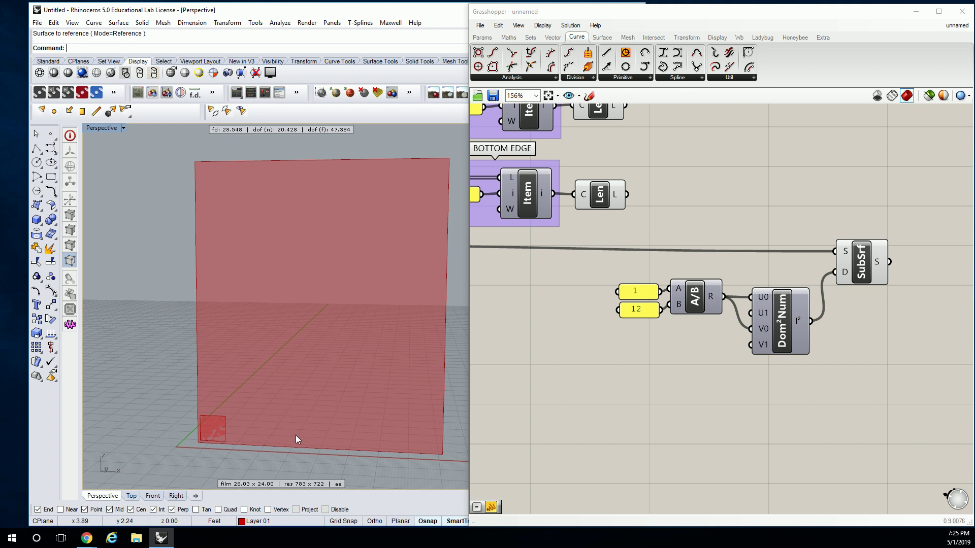
pyautogui.moveTo(625, 205); pyautogui.dragTo(648, 247, button='right')
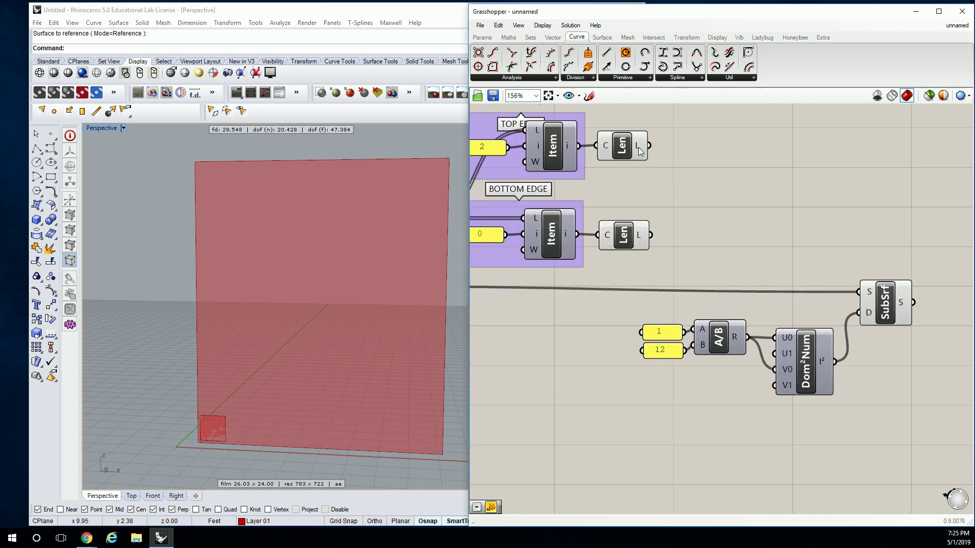
pyautogui.moveTo(639, 150)
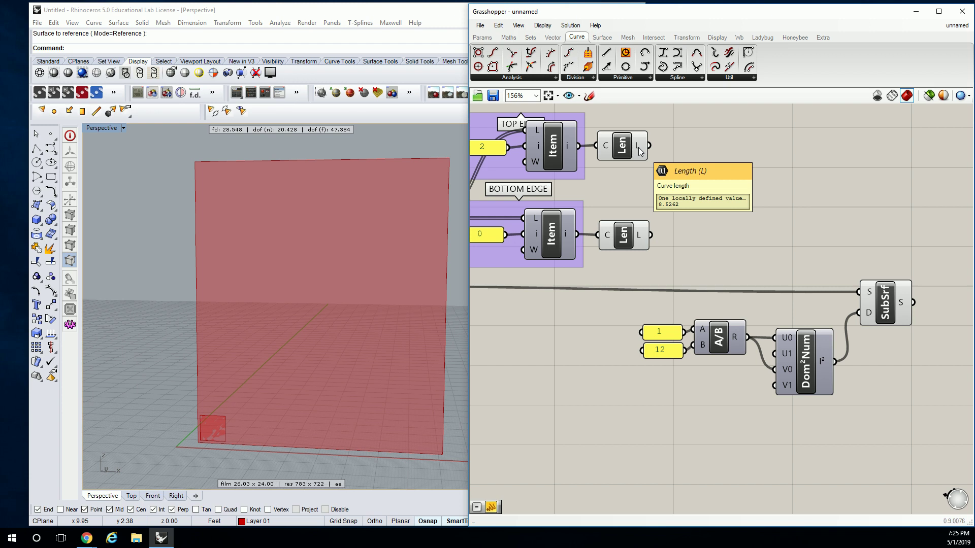
pyautogui.moveTo(737, 341)
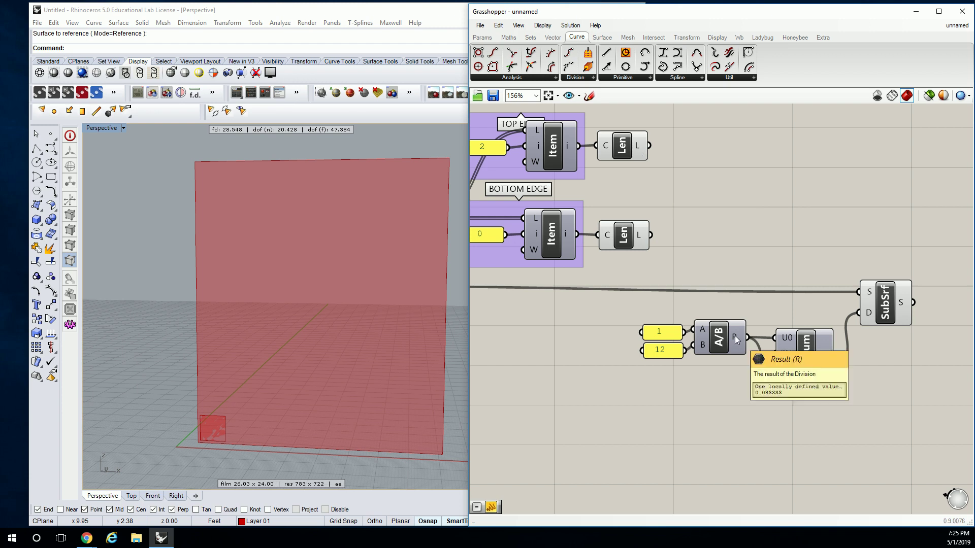
pyautogui.moveTo(751, 311); pyautogui.dragTo(635, 366)
pyautogui.moveTo(724, 340); pyautogui.dragTo(651, 340)
pyautogui.click(699, 327)
# Add a Subtraction component to the canvas between Division and Construct Domain².
pyautogui.click(508, 38)
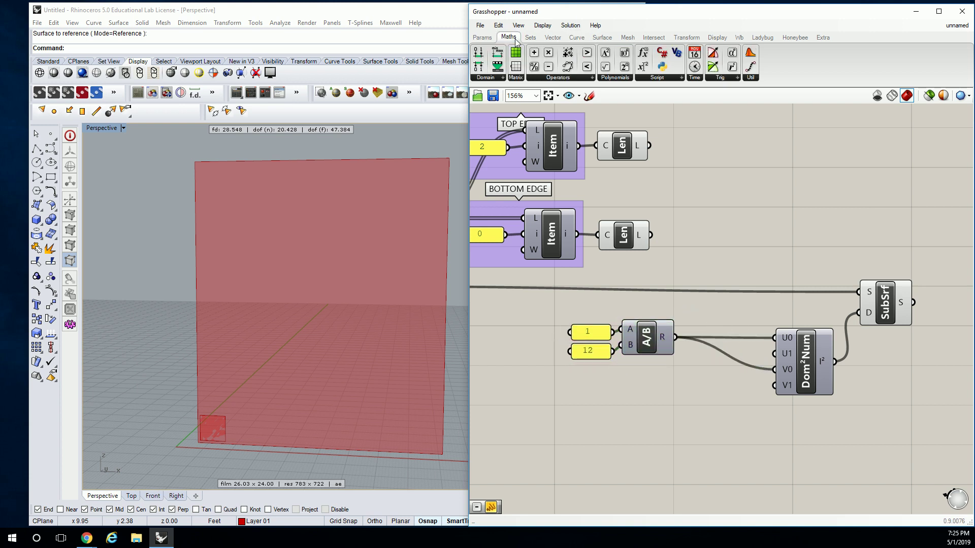
pyautogui.click(548, 78)
pyautogui.moveTo(637, 124); pyautogui.dragTo(726, 397)
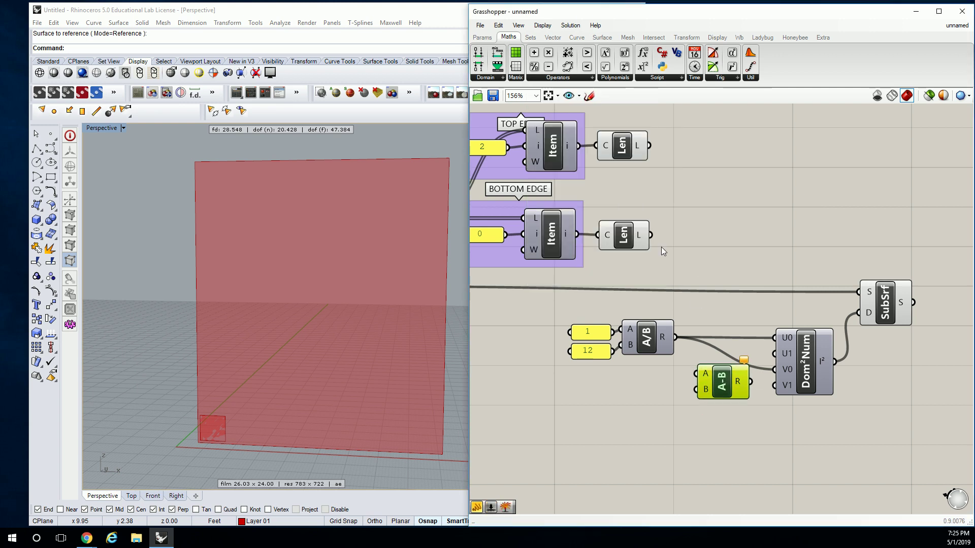
pyautogui.moveTo(656, 244); pyautogui.dragTo(707, 243, button='right')
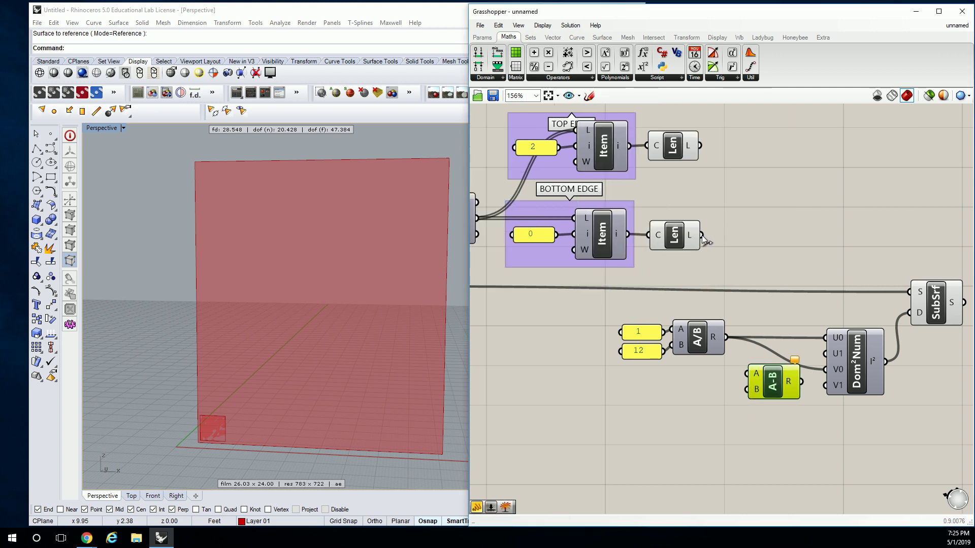
pyautogui.click(859, 355)
pyautogui.click(756, 327)
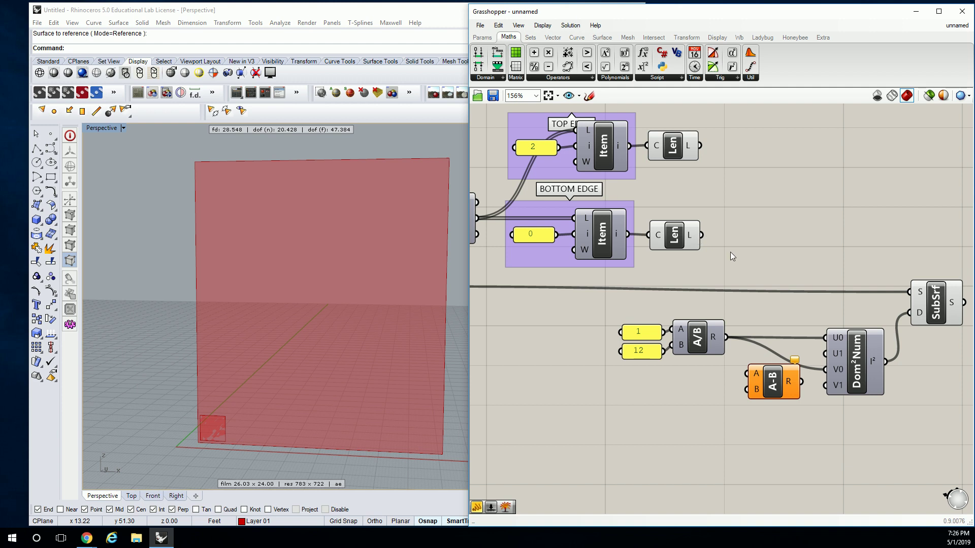
# Rename the TOP EDGE group to SIDE EDGE.
pyautogui.moveTo(710, 231); pyautogui.dragTo(640, 229, button='right')
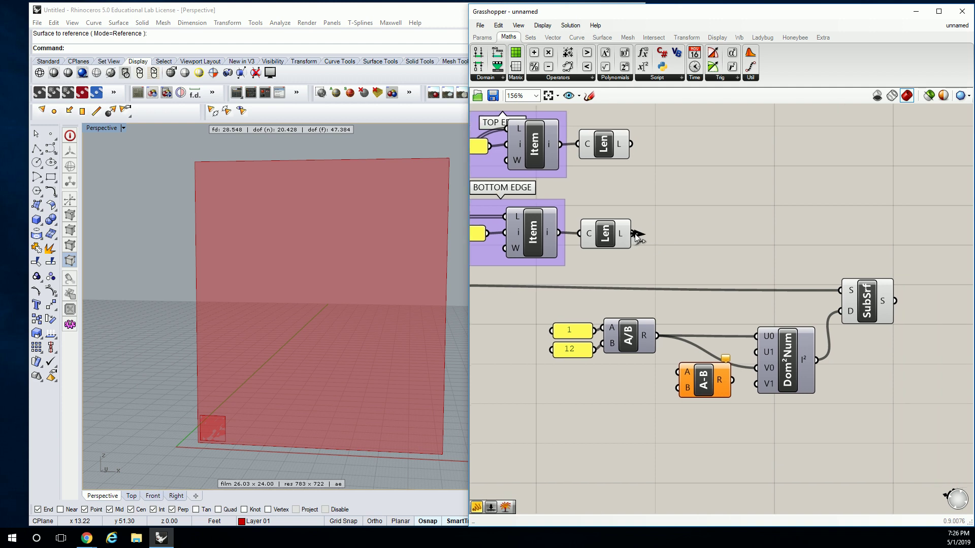
pyautogui.moveTo(637, 239); pyautogui.dragTo(664, 248, button='right')
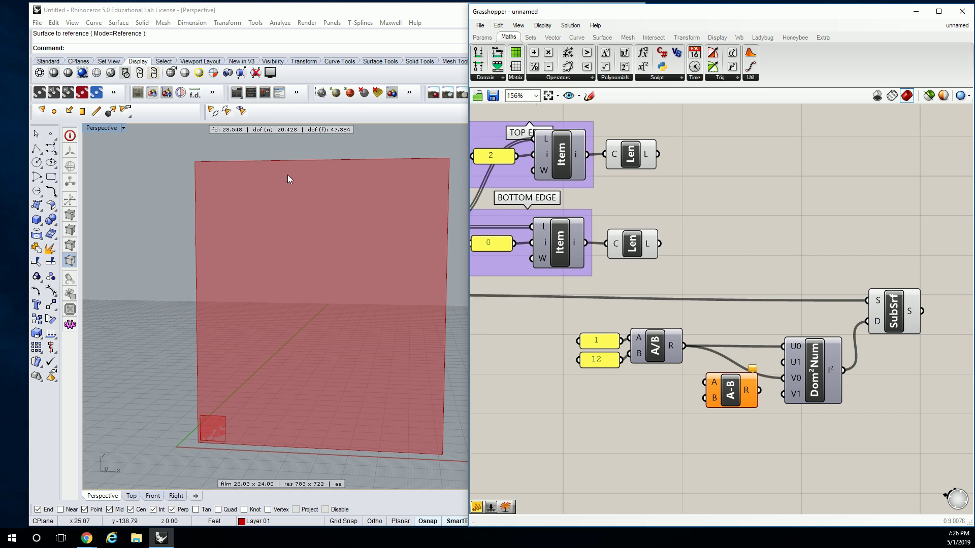
pyautogui.moveTo(326, 159); pyautogui.dragTo(337, 174, button='right')
pyautogui.moveTo(632, 203); pyautogui.dragTo(783, 218, button='right')
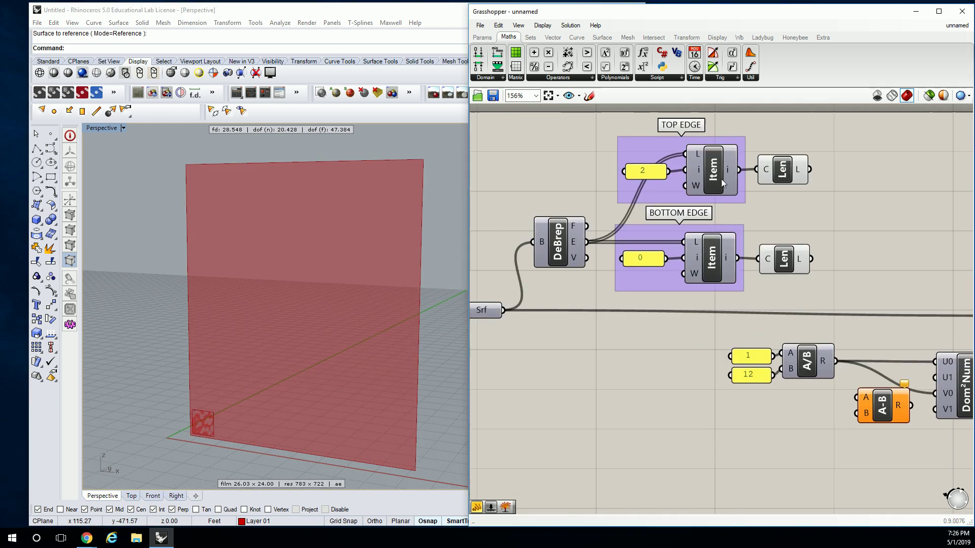
pyautogui.click(782, 167)
pyautogui.click(714, 163)
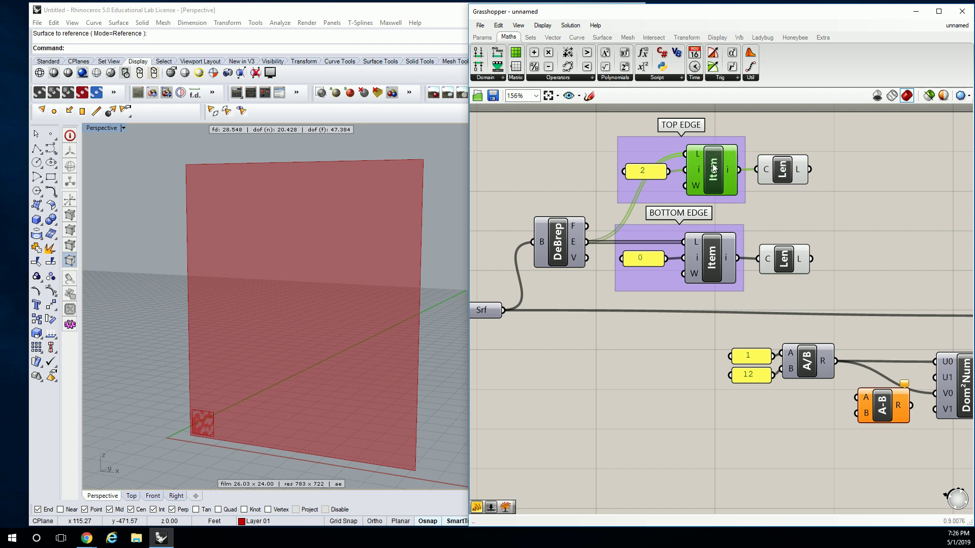
pyautogui.click(662, 142)
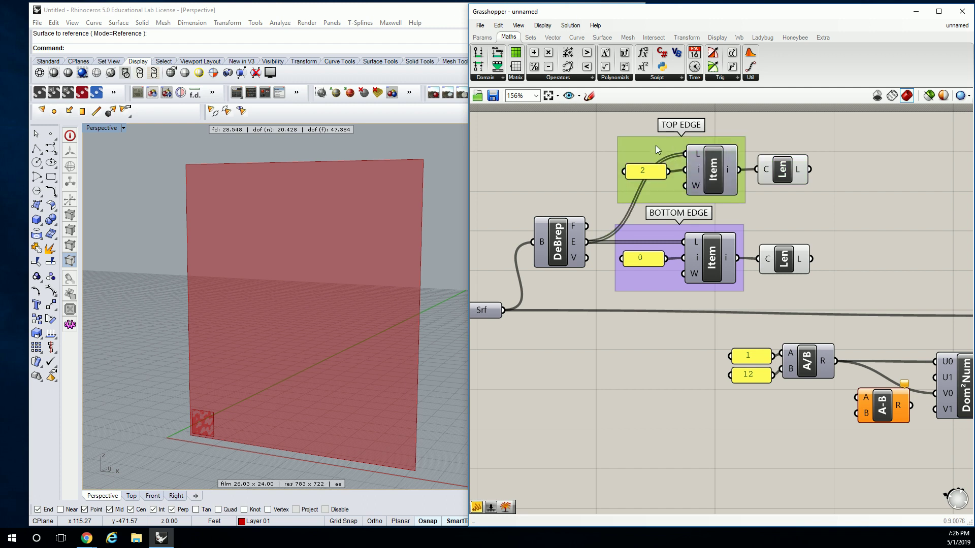
pyautogui.rightClick(656, 145)
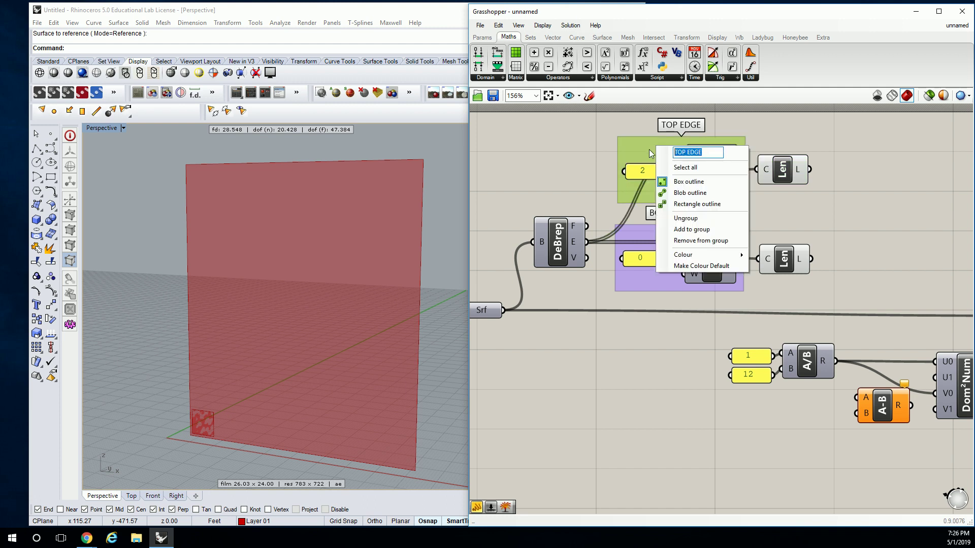
pyautogui.write('RIGHT')
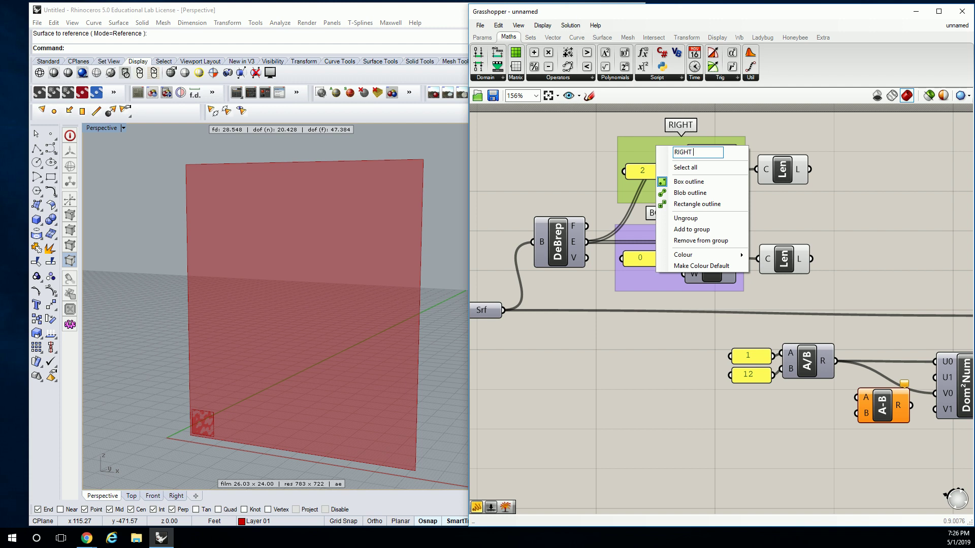
pyautogui.press('BackSpace')
pyautogui.press('BackSpace')
pyautogui.press('BackSpace')
pyautogui.press('BackSpace')
pyautogui.press('BackSpace')
pyautogui.write('SIDE EDGE')
pyautogui.click(790, 126)
pyautogui.moveTo(790, 126); pyautogui.dragTo(772, 128, button='right')
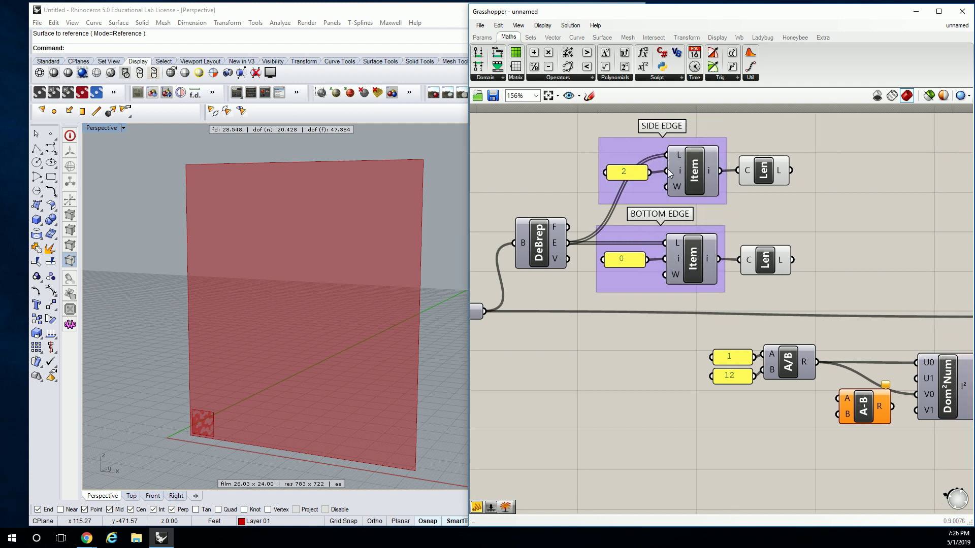
# Set the SIDE EDGE index panel to 1 and check the curve length of the item it picks.
pyautogui.doubleClick(622, 175)
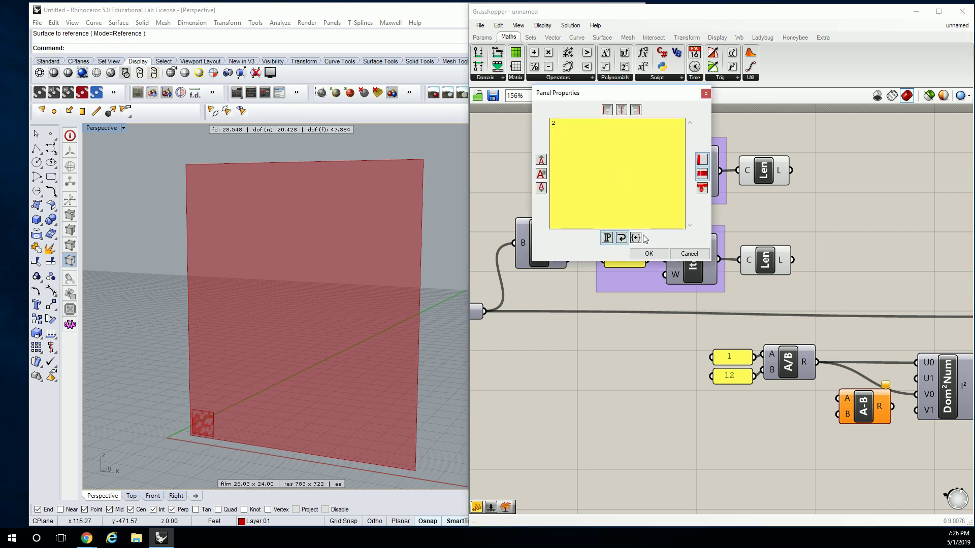
pyautogui.click(649, 253)
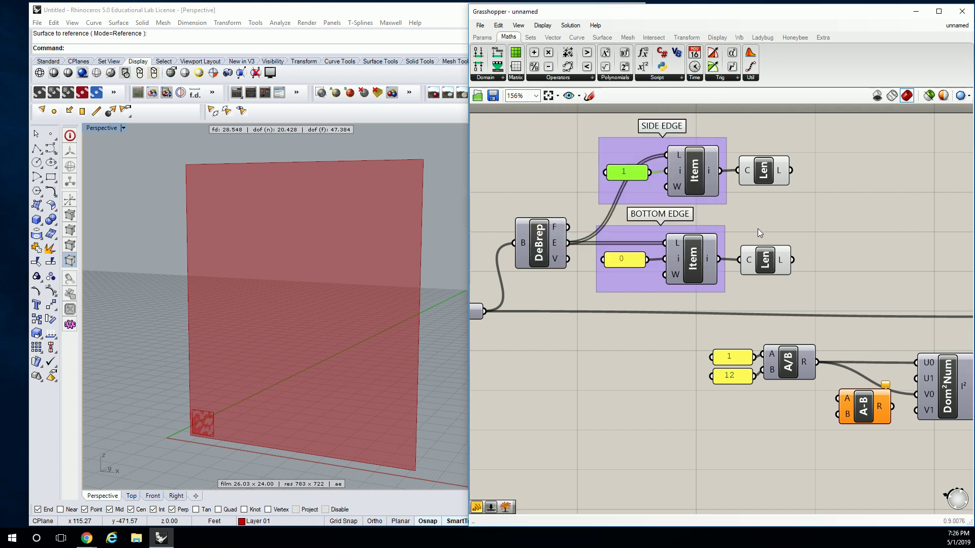
pyautogui.moveTo(757, 228); pyautogui.dragTo(638, 229, button='right')
pyautogui.moveTo(663, 176)
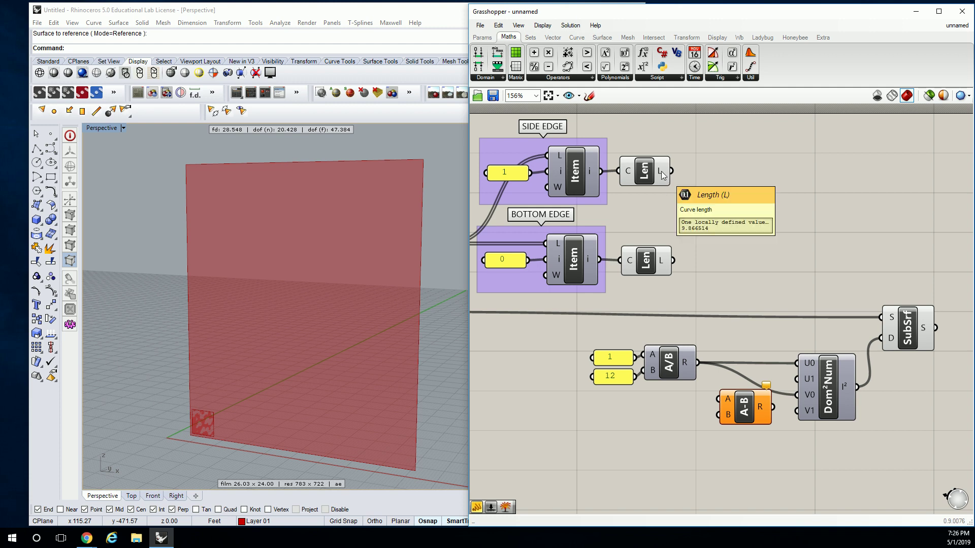
pyautogui.moveTo(708, 224); pyautogui.dragTo(699, 219, button='right')
# Subtract the Division result from the BOTTOM EDGE length and feed the difference into U1 of Construct Domain².
pyautogui.moveTo(732, 405); pyautogui.dragTo(718, 405)
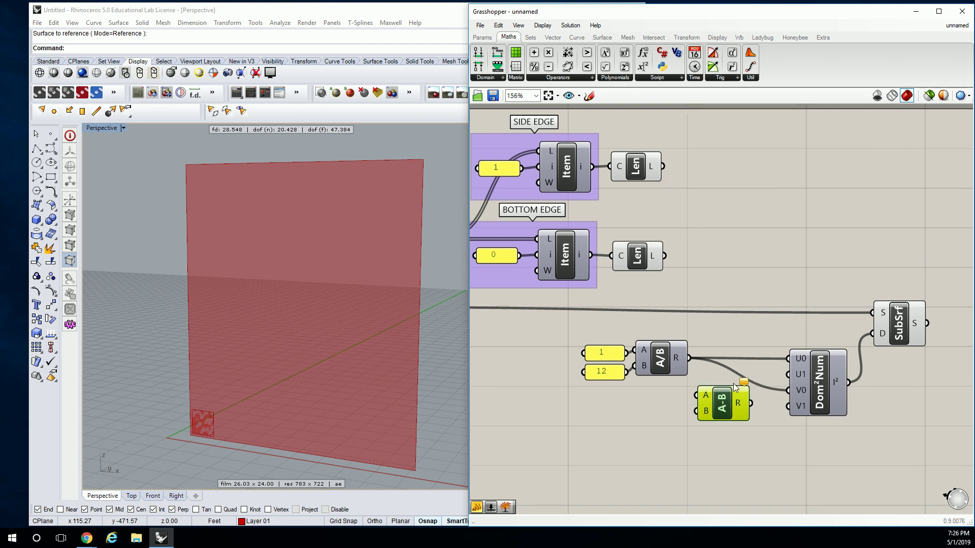
pyautogui.click(656, 372)
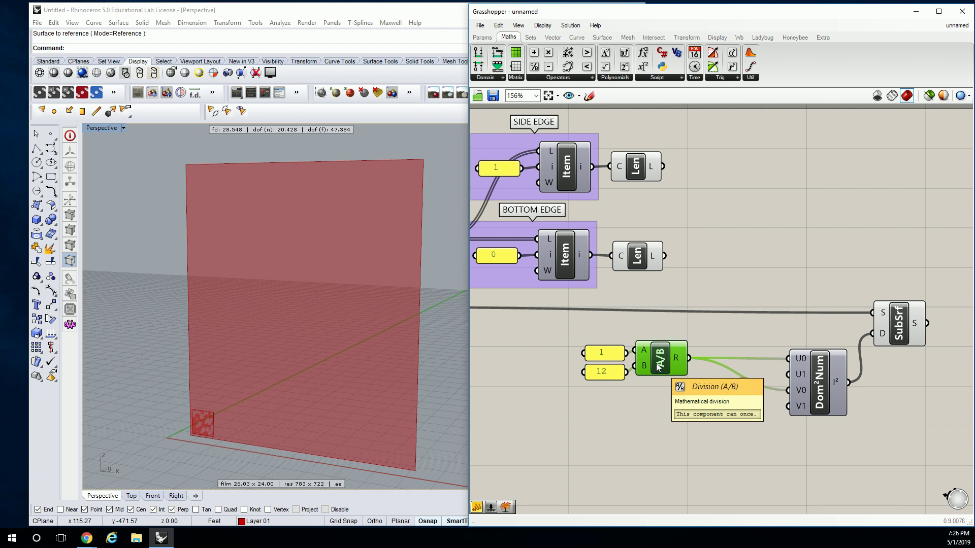
pyautogui.click(692, 270)
pyautogui.moveTo(664, 256); pyautogui.dragTo(700, 411)
pyautogui.moveTo(663, 256); pyautogui.dragTo(728, 293)
pyautogui.moveTo(656, 254)
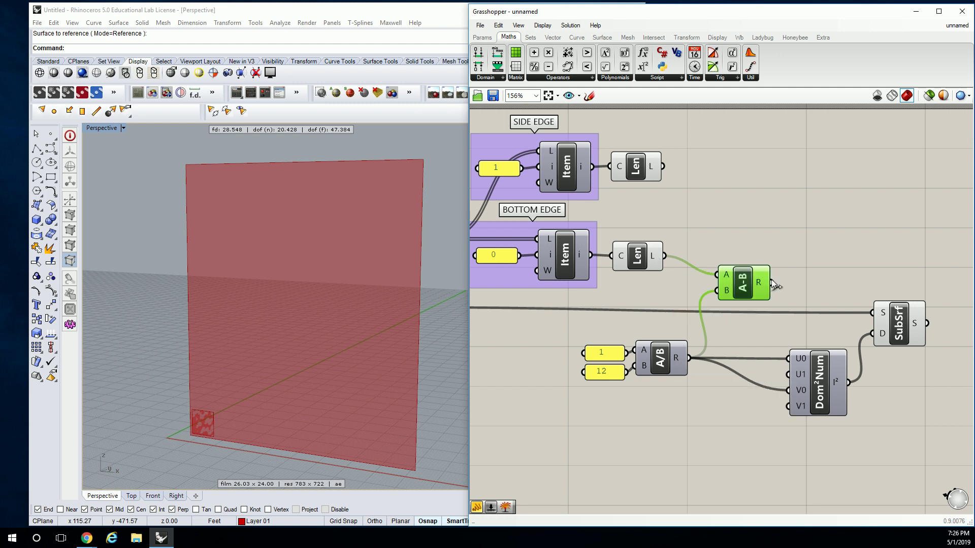
pyautogui.moveTo(772, 283); pyautogui.dragTo(787, 374)
pyautogui.moveTo(446, 424); pyautogui.dragTo(379, 436, button='right')
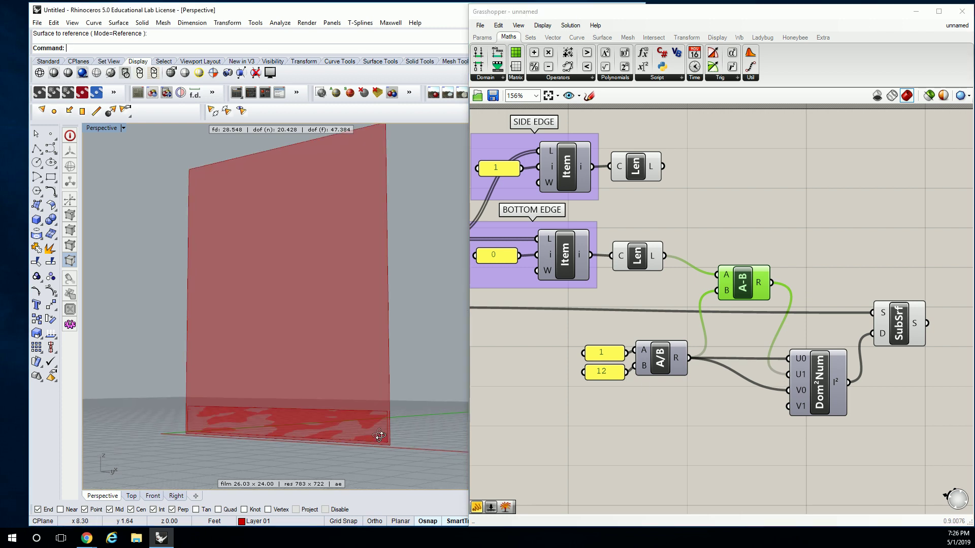
pyautogui.scroll(5, 380, 436)
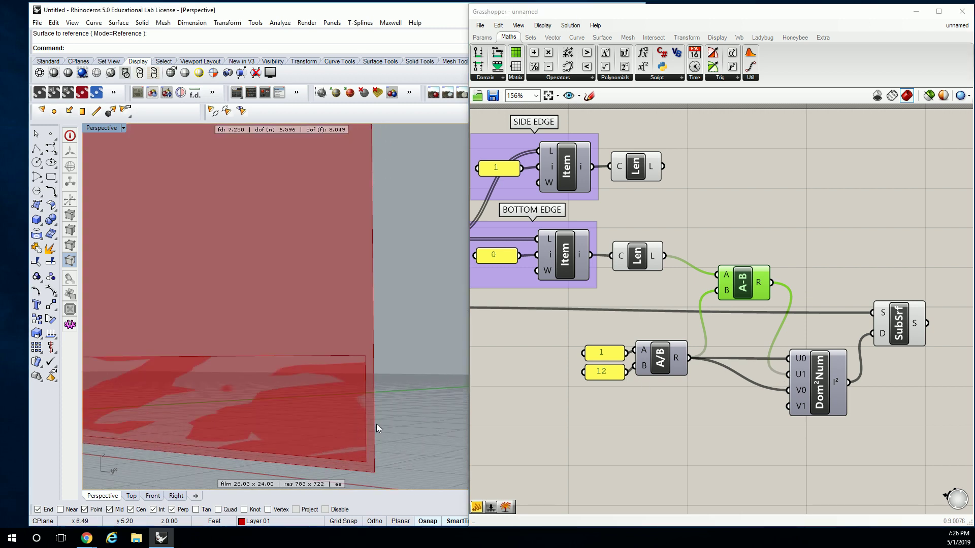
pyautogui.scroll(-2, 687, 297)
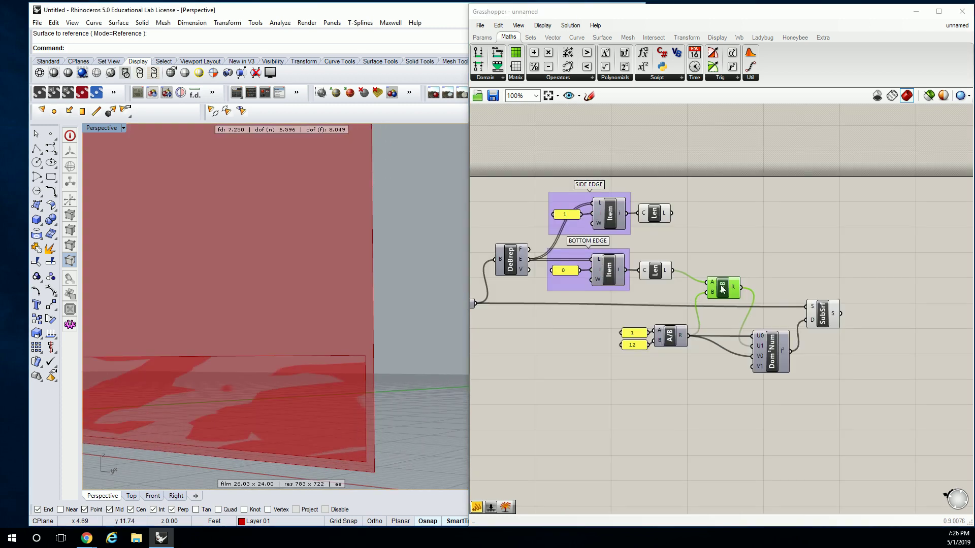
# Duplicate the Subtraction, feed it the SIDE EDGE length and the Division result, and connect its output to V1 of Construct Domain².
pyautogui.scroll(2, 688, 308)
pyautogui.moveTo(726, 310); pyautogui.dragTo(706, 302, button='right')
pyautogui.hotkey('ctrl', 'c')
pyautogui.hotkey('ctrl', 'v')
pyautogui.moveTo(705, 270); pyautogui.dragTo(702, 377)
pyautogui.moveTo(622, 153); pyautogui.dragTo(747, 394)
pyautogui.scroll(-5, 398, 262)
pyautogui.scroll(6, 360, 245)
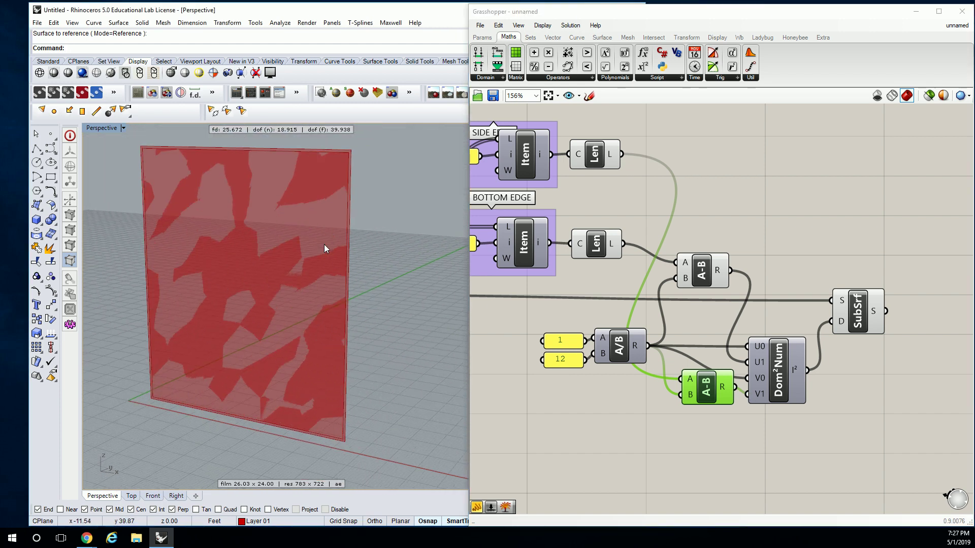
# Place the second Subtraction directly below the first, and shift the value panels, Division and Construct Domain² lower to clear the wires.
pyautogui.moveTo(707, 387); pyautogui.dragTo(712, 319)
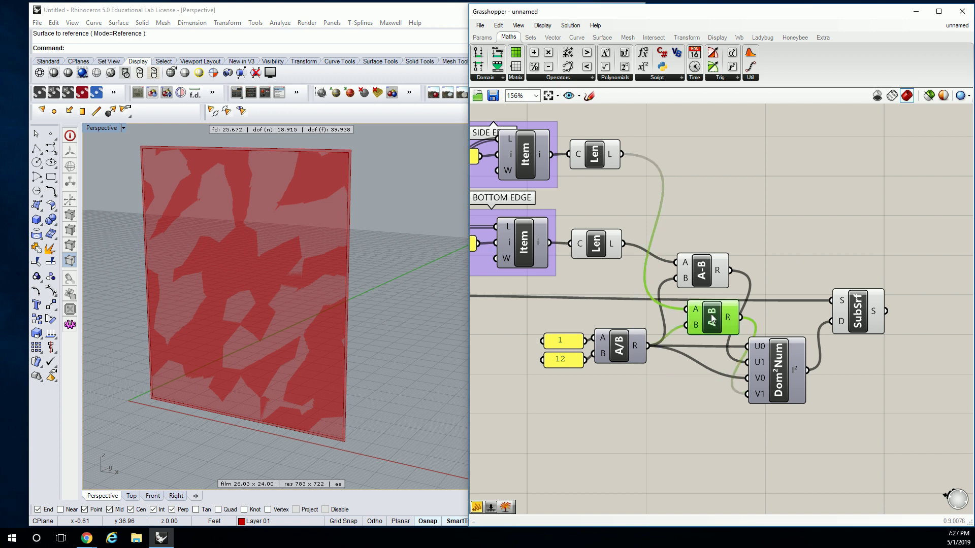
pyautogui.keyDown('shift'); pyautogui.click(701, 266); pyautogui.keyUp('shift')
pyautogui.moveTo(699, 265)
pyautogui.mouseDown()
pyautogui.moveTo(699, 210)
pyautogui.moveTo(698, 266)
pyautogui.mouseUp()
pyautogui.click(767, 348)
pyautogui.keyDown('shift'); pyautogui.click(605, 351); pyautogui.keyUp('shift')
pyautogui.keyDown('shift'); pyautogui.moveTo(580, 315); pyautogui.dragTo(543, 369); pyautogui.keyUp('shift')
pyautogui.moveTo(627, 339); pyautogui.dragTo(631, 374)
pyautogui.click(828, 275)
pyautogui.click(857, 316)
pyautogui.click(856, 281)
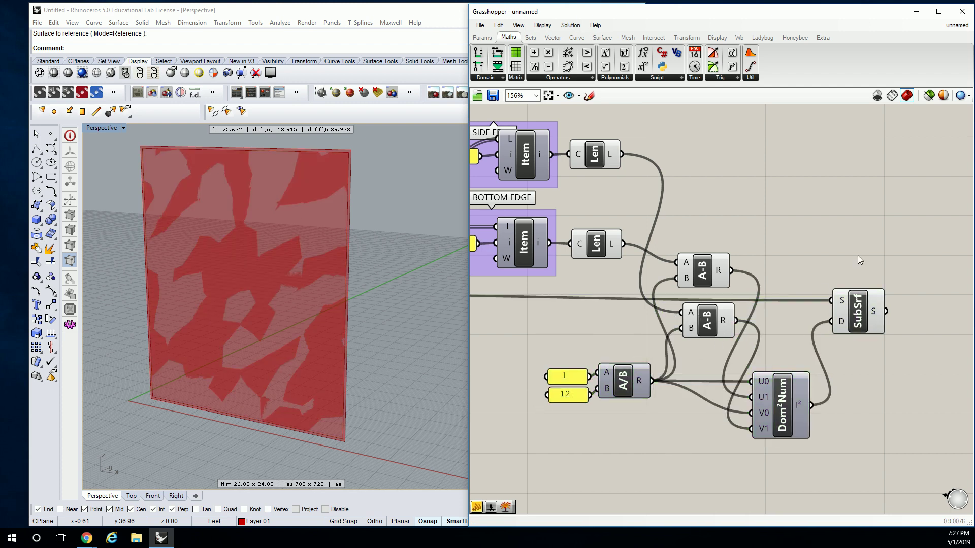
# Review the definition from the inset SubSrf back through the edge items and ONE PANEL to the first SubSrf.
pyautogui.scroll(-3, 858, 255)
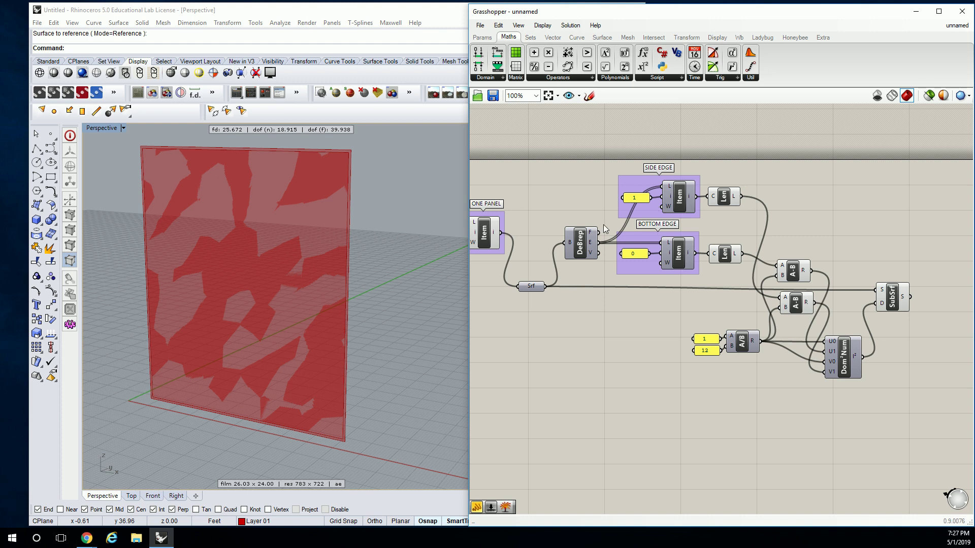
pyautogui.moveTo(593, 224); pyautogui.dragTo(672, 206, button='right')
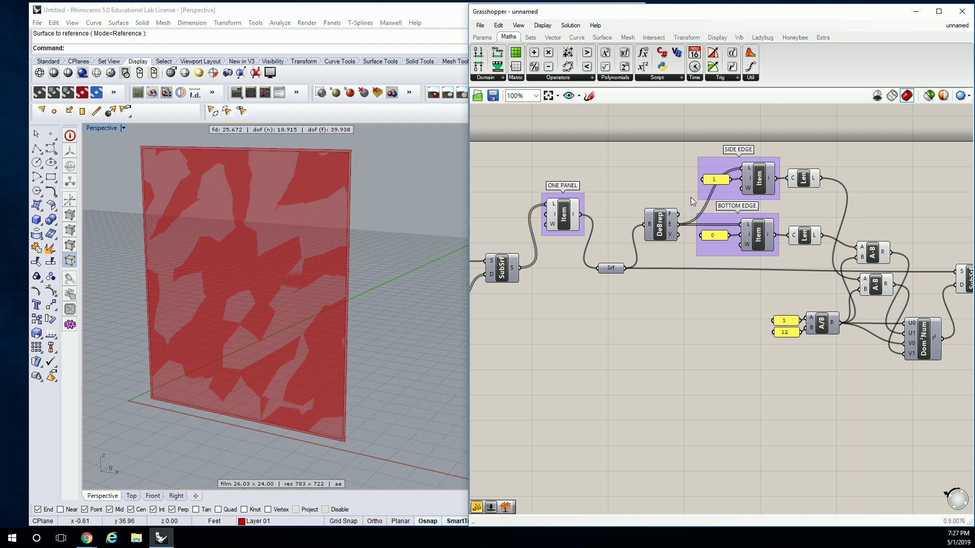
pyautogui.moveTo(742, 190); pyautogui.dragTo(694, 196, button='right')
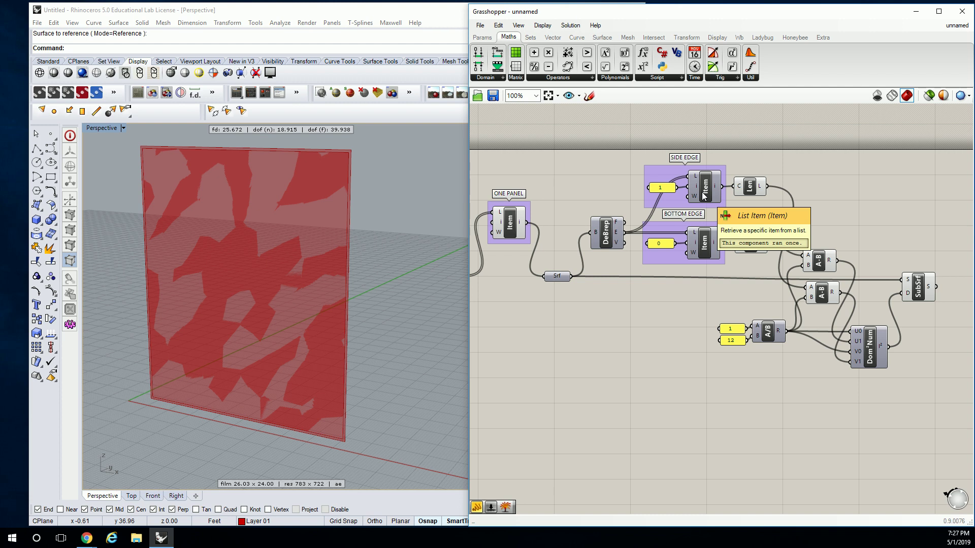
pyautogui.scroll(-2, 619, 193)
pyautogui.moveTo(618, 192); pyautogui.dragTo(683, 198, button='right')
pyautogui.scroll(2, 584, 205)
pyautogui.moveTo(614, 206); pyautogui.dragTo(690, 191, button='right')
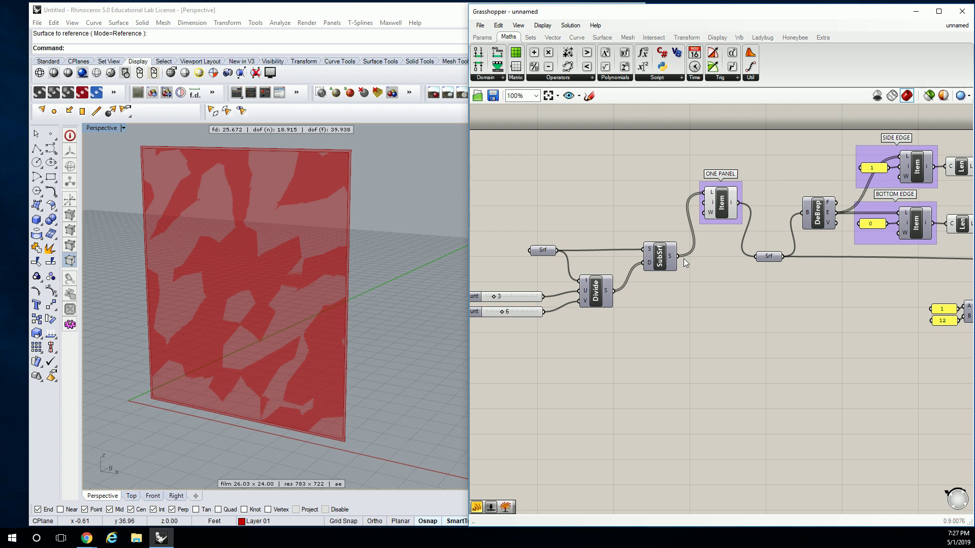
# Add a second Deconstruct Brep component below ONE PANEL and feed it all the panels from the first SubSrf.
pyautogui.moveTo(684, 263); pyautogui.dragTo(653, 256, button='right')
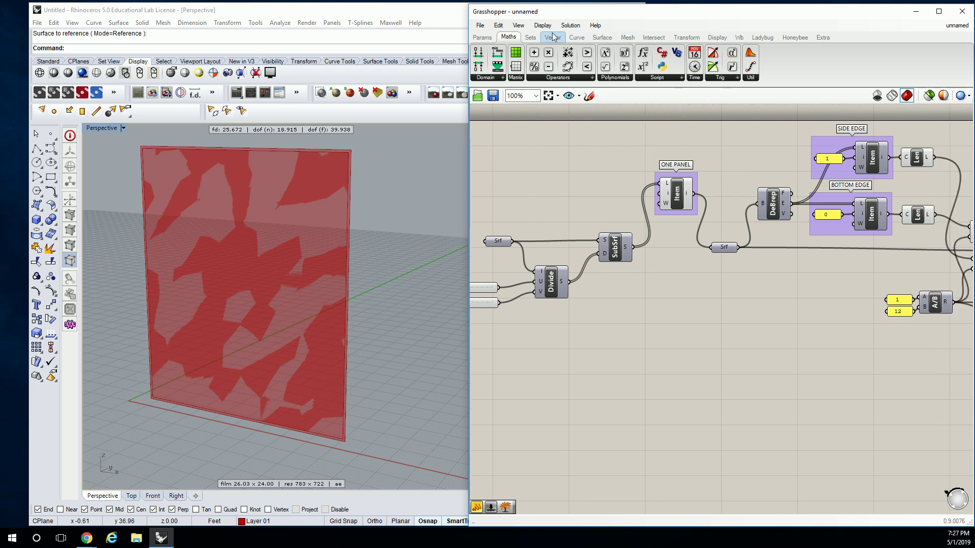
pyautogui.click(602, 37)
pyautogui.moveTo(489, 69); pyautogui.dragTo(708, 371)
pyautogui.moveTo(634, 248); pyautogui.dragTo(695, 370)
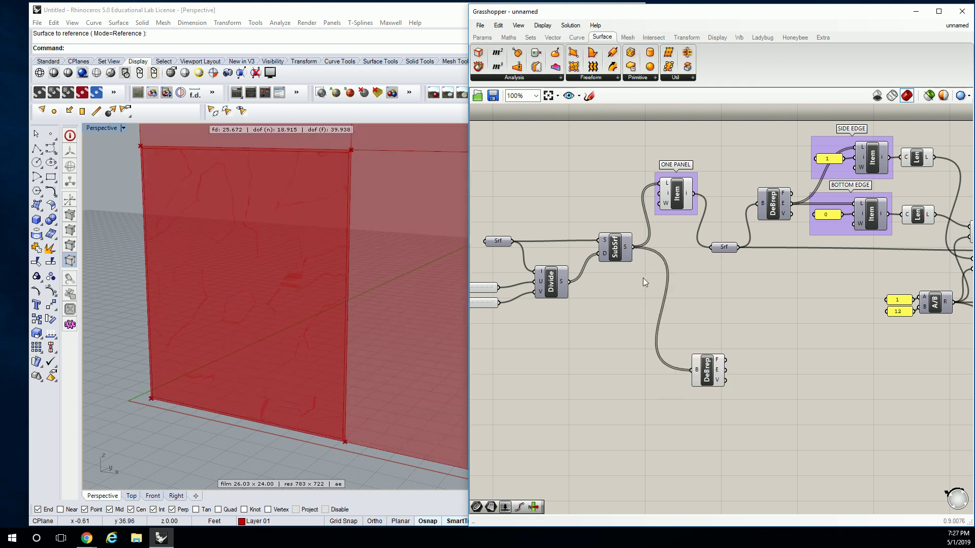
pyautogui.moveTo(770, 364); pyautogui.dragTo(658, 349, button='right')
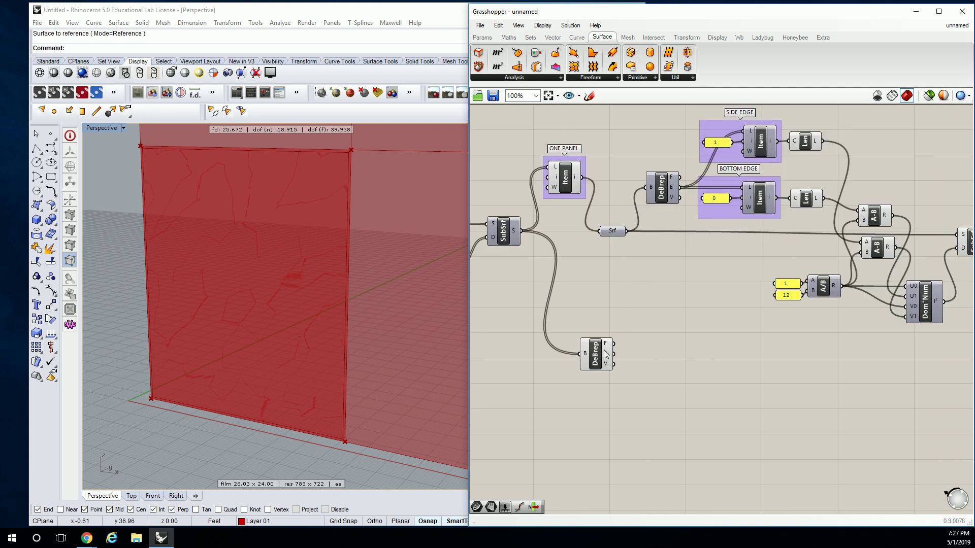
# Add a Join Curves component beside the lower Deconstruct Brep and feed it the panel edges from the E output.
pyautogui.moveTo(609, 355)
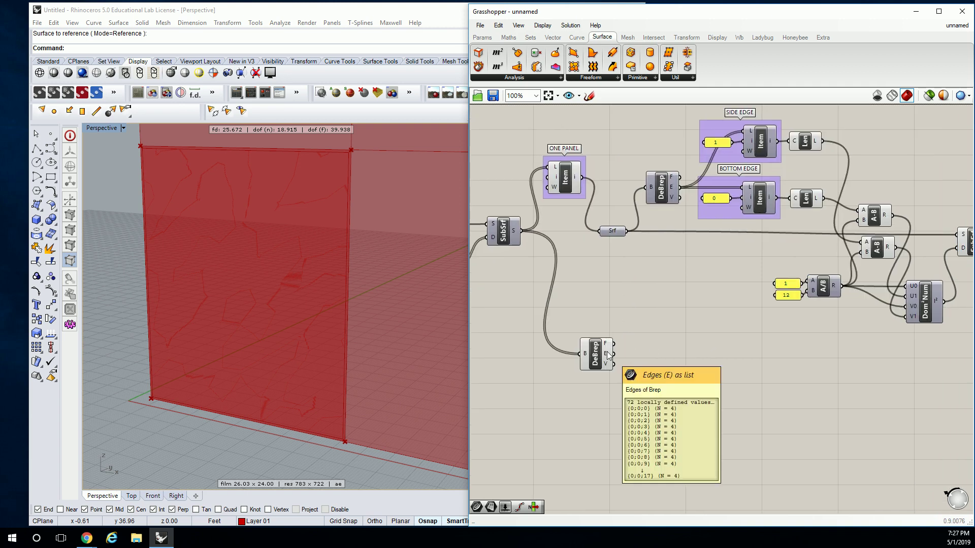
pyautogui.doubleClick(664, 288)
pyautogui.write('JOIN')
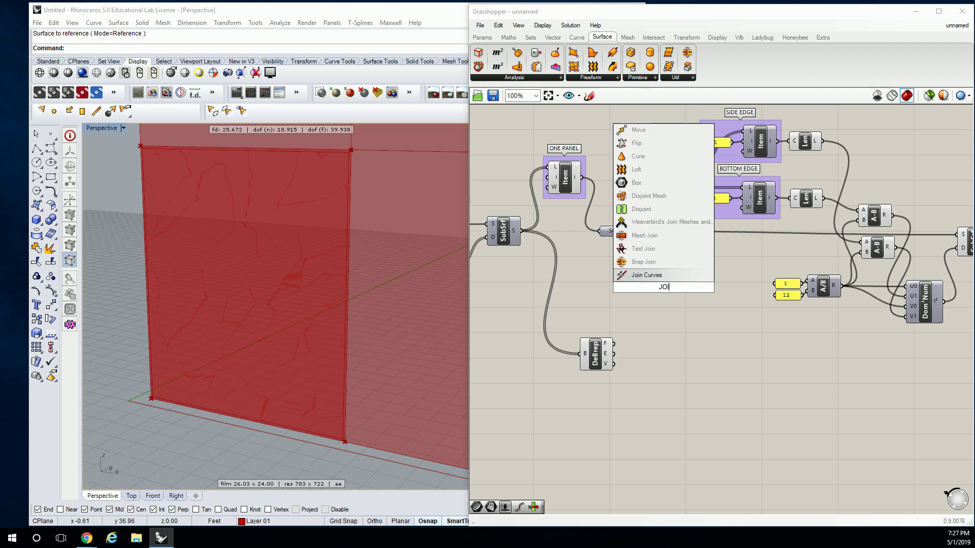
pyautogui.click(647, 251)
pyautogui.moveTo(662, 289); pyautogui.dragTo(668, 355)
pyautogui.scroll(3, 626, 353)
pyautogui.moveTo(607, 356); pyautogui.dragTo(704, 366)
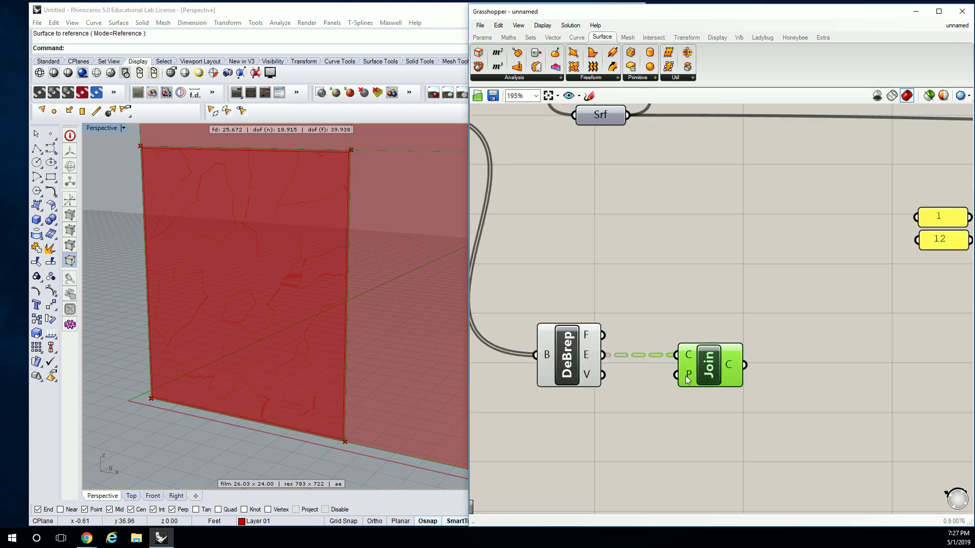
pyautogui.moveTo(692, 361)
pyautogui.click(664, 227)
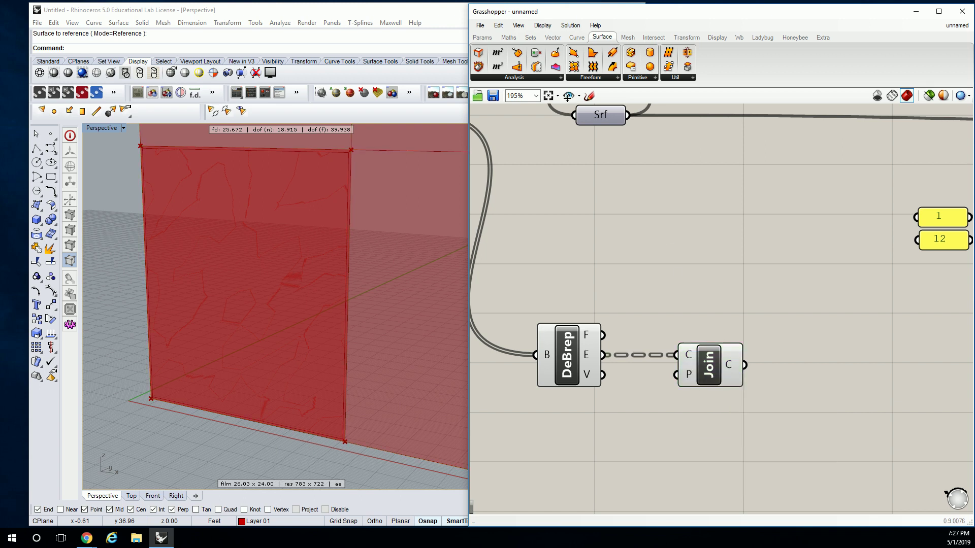
# Add a Boolean Toggle set to True and connect it to the P input of Join Curves.
pyautogui.click(482, 37)
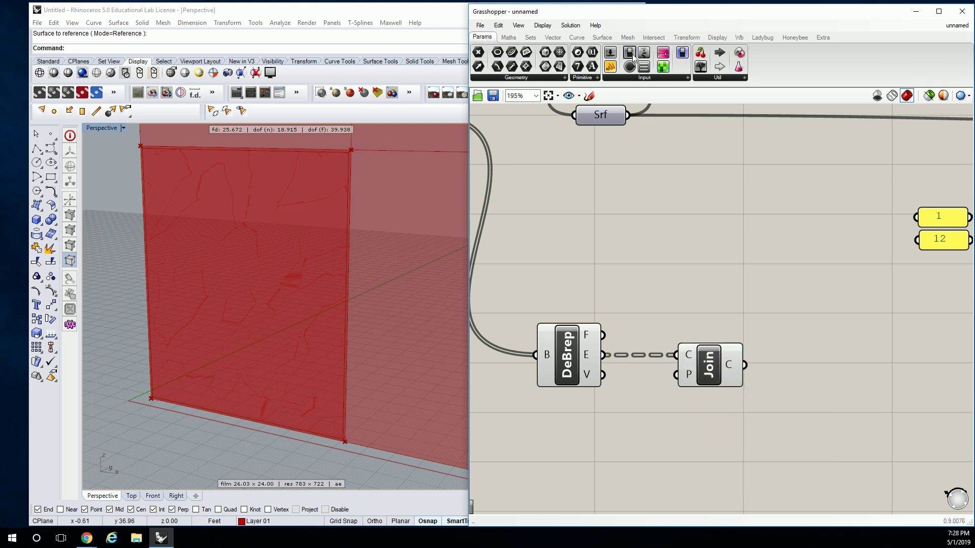
pyautogui.moveTo(630, 56); pyautogui.dragTo(663, 390)
pyautogui.click(664, 421)
pyautogui.scroll(-4, 670, 391)
pyautogui.scroll(-3, 370, 248)
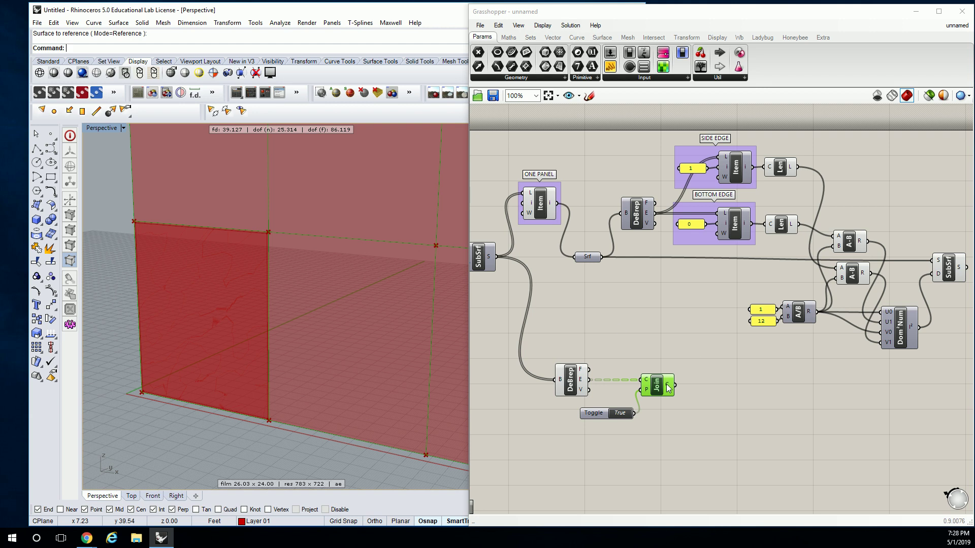
pyautogui.click(622, 247)
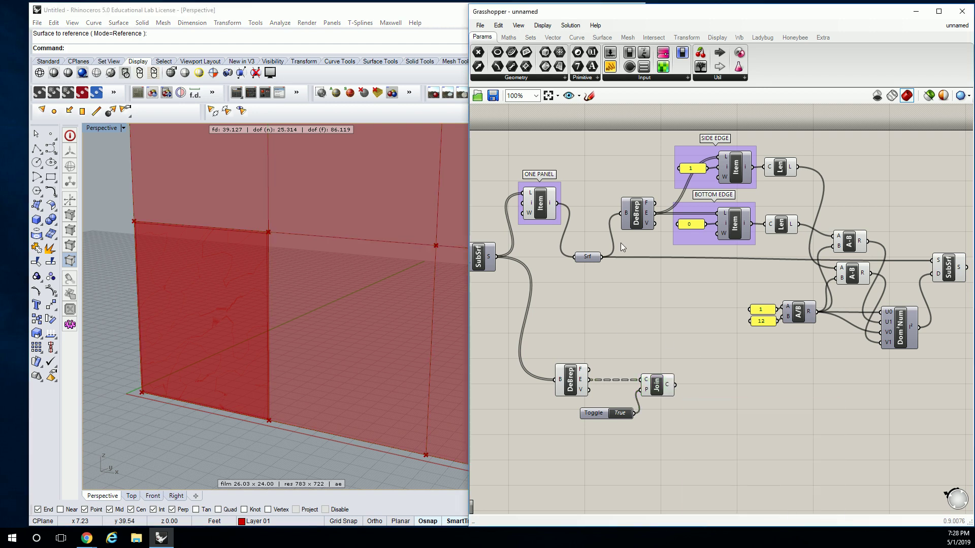
# Add an Offset curve component beside Join Curves and feed it the joined panel outlines.
pyautogui.click(577, 37)
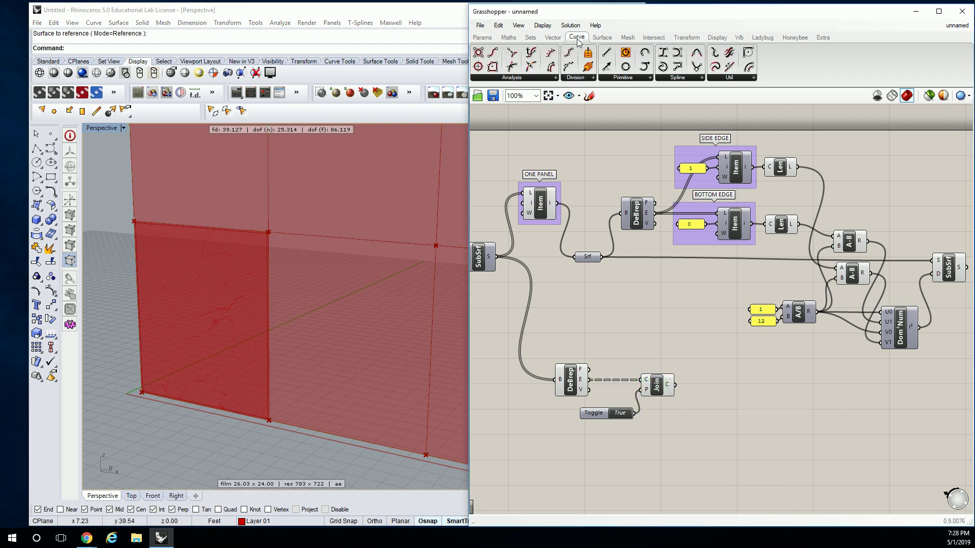
pyautogui.click(541, 77)
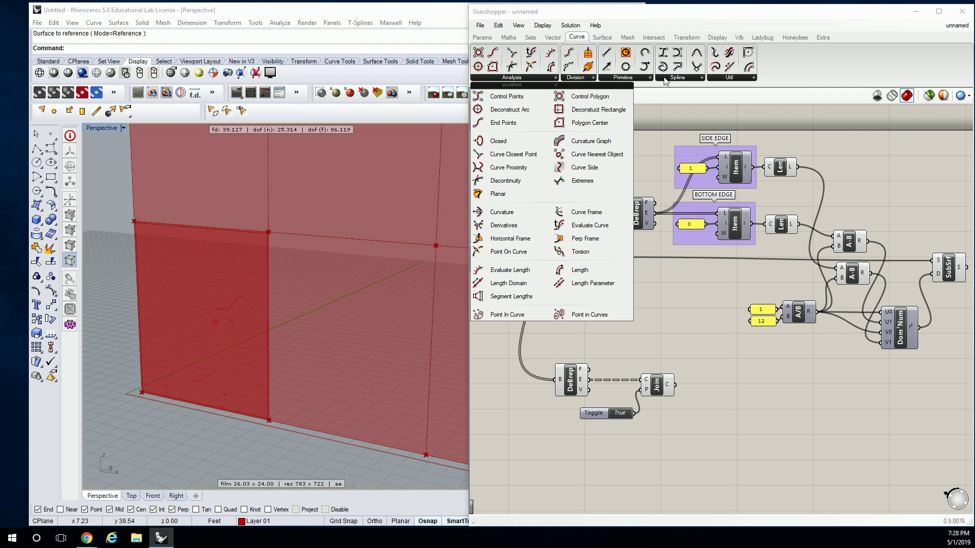
pyautogui.click(729, 78)
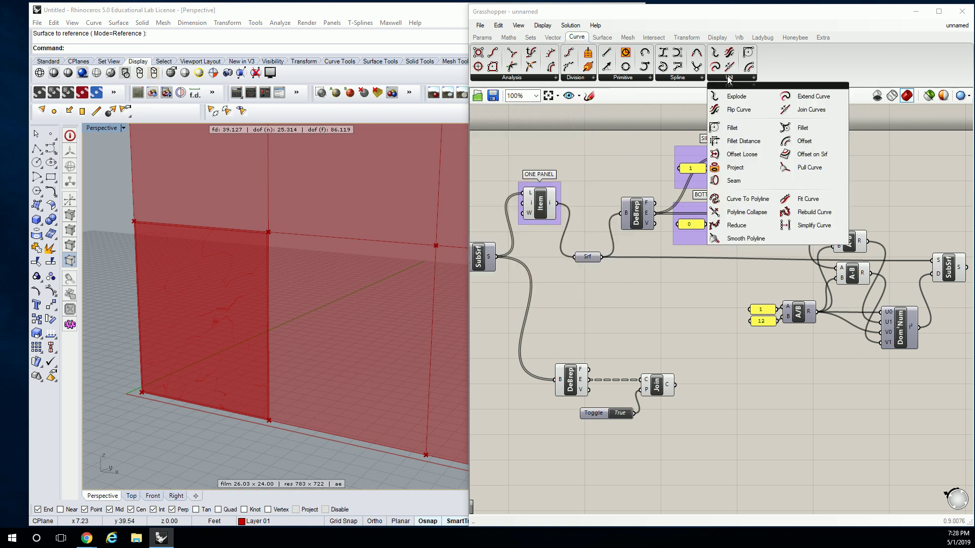
pyautogui.moveTo(802, 127); pyautogui.dragTo(749, 378)
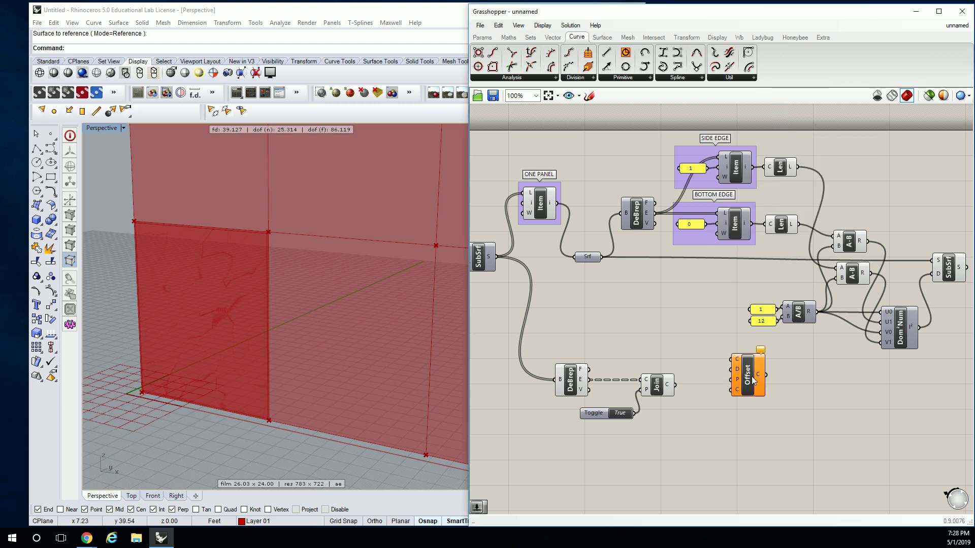
pyautogui.scroll(4, 749, 378)
pyautogui.moveTo(613, 369); pyautogui.dragTo(748, 385)
# Examine the offset curves against the panel edges across the divided face in the Rhino viewport.
pyautogui.scroll(-6, 276, 297)
pyautogui.scroll(10, 297, 273)
pyautogui.scroll(5, 294, 249)
pyautogui.click(638, 304)
pyautogui.click(736, 405)
pyautogui.click(704, 316)
pyautogui.click(715, 368)
pyautogui.scroll(-2, 243, 218)
pyautogui.scroll(3, 213, 211)
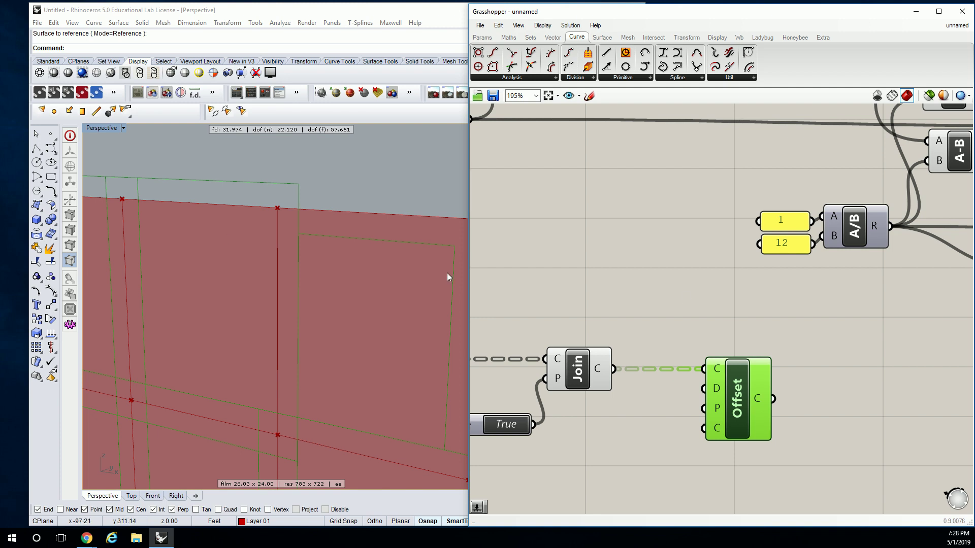
pyautogui.click(671, 310)
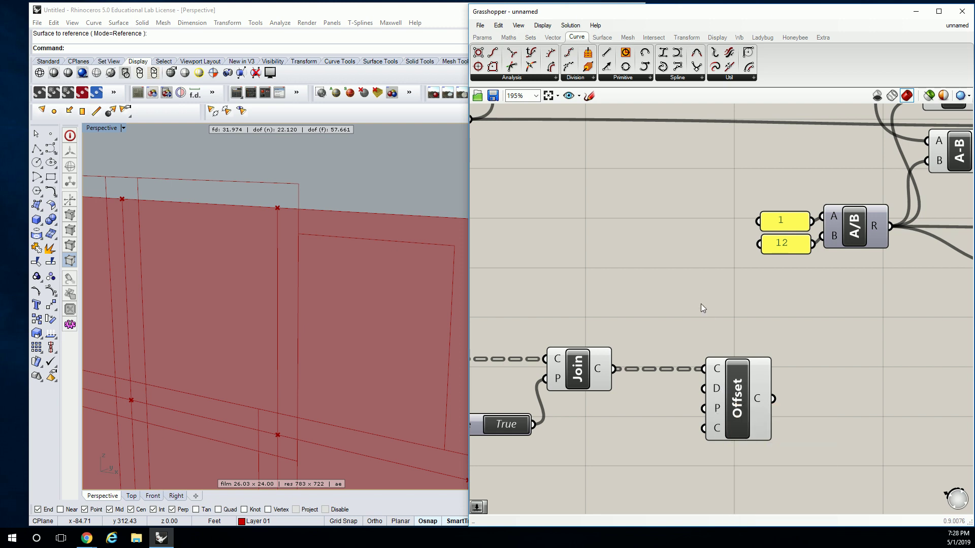
pyautogui.scroll(-5, 687, 232)
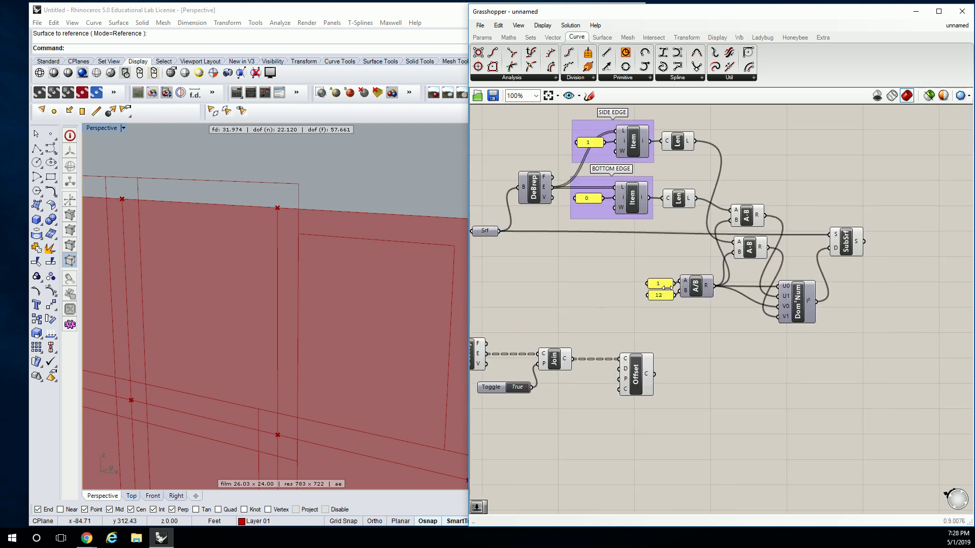
pyautogui.moveTo(589, 305); pyautogui.dragTo(653, 283, button='right')
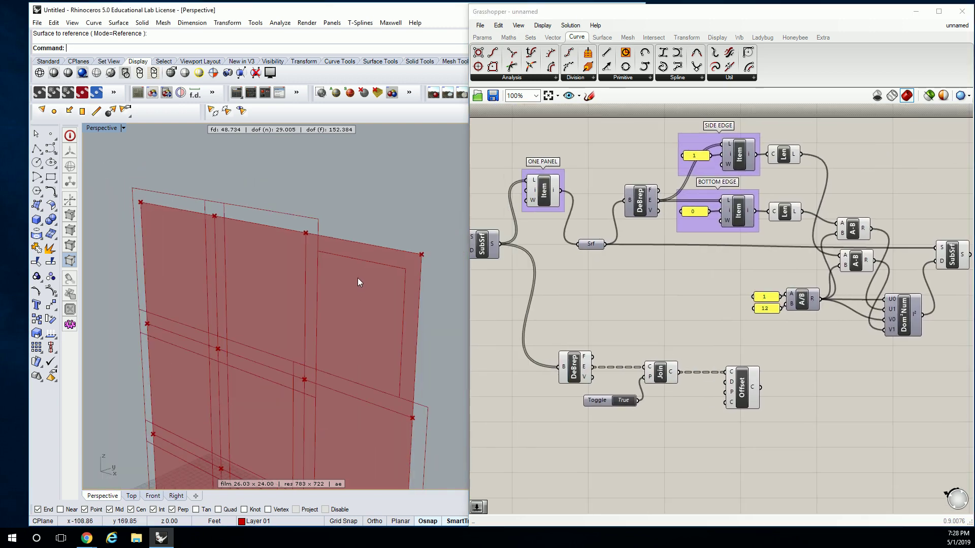
pyautogui.scroll(-1, 377, 281)
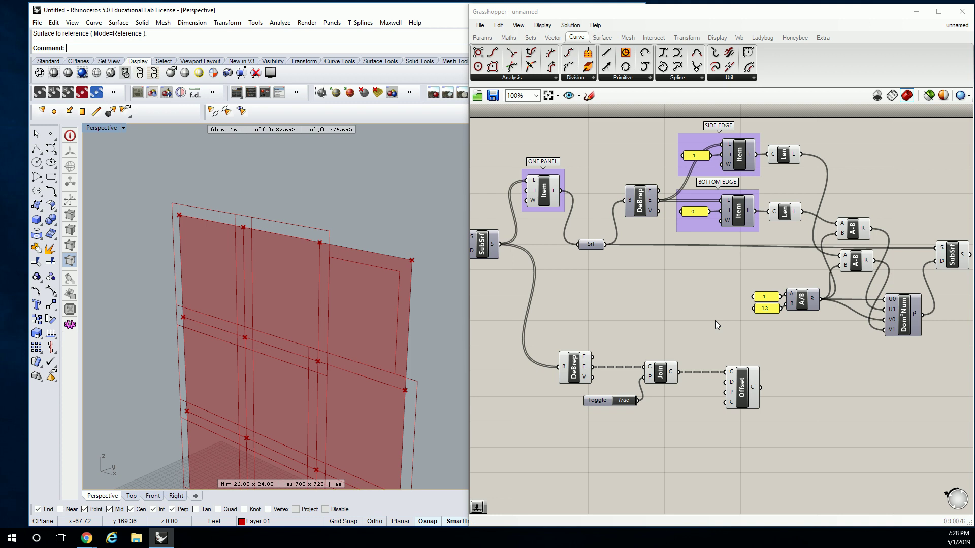
pyautogui.moveTo(688, 316); pyautogui.dragTo(677, 301, button='right')
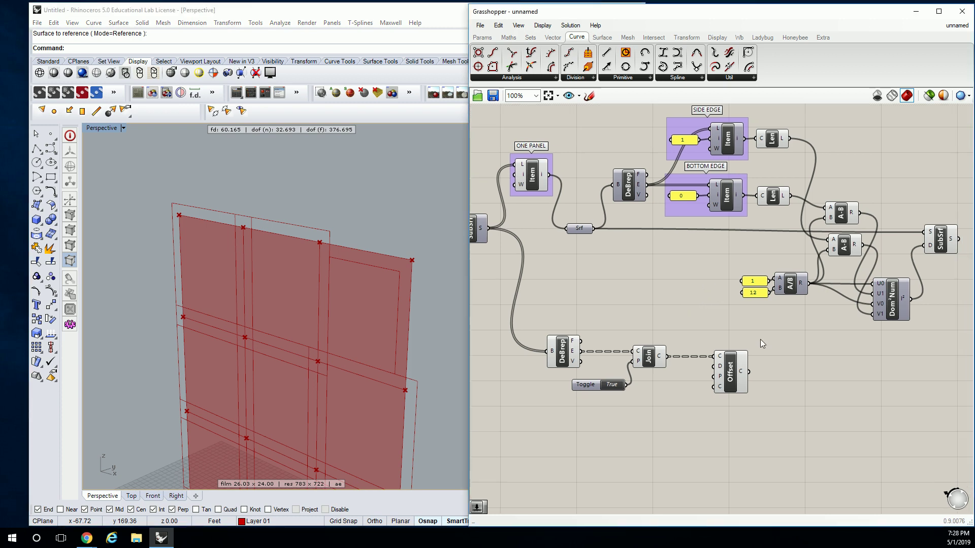
# Group the lower Deconstruct Brep, Boolean Toggle, Join Curves and Offset components.
pyautogui.moveTo(763, 339); pyautogui.dragTo(553, 419)
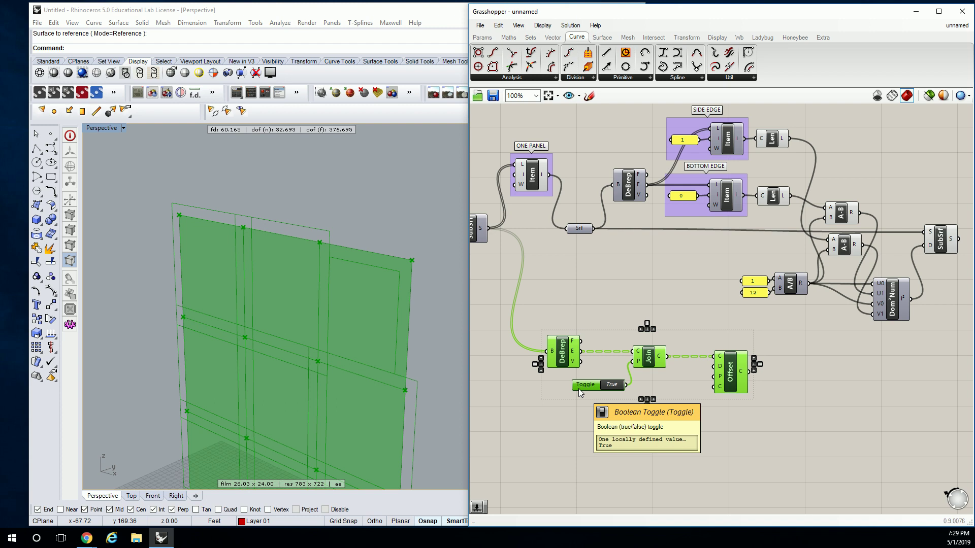
pyautogui.hotkey('ctrl', 'g')
pyautogui.middleClick(658, 362)
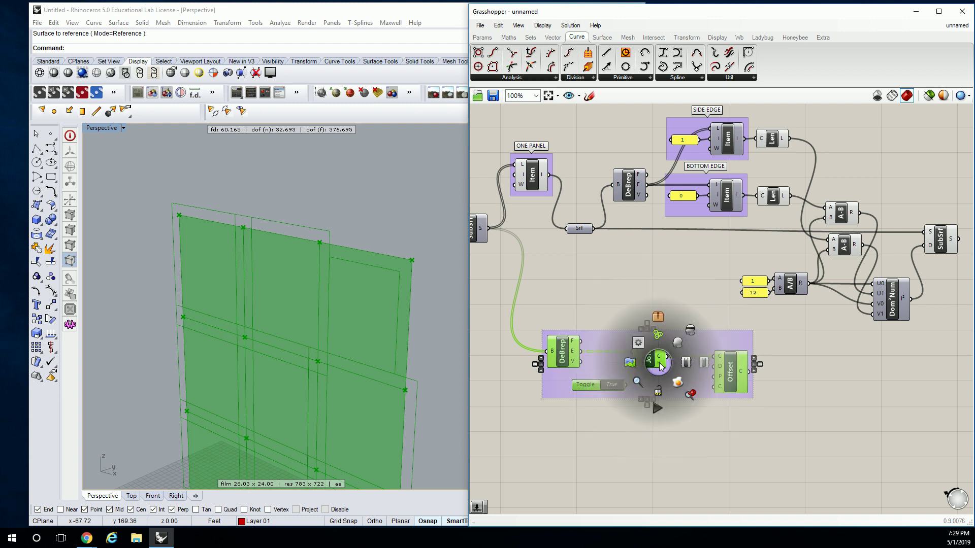
pyautogui.click(678, 356)
pyautogui.click(782, 347)
# Delete the whole group holding the lower Deconstruct Brep, Boolean Toggle, Join Curves and Offset components.
pyautogui.moveTo(780, 317); pyautogui.dragTo(535, 410)
pyautogui.press('Delete')
pyautogui.moveTo(714, 269); pyautogui.dragTo(699, 272, button='right')
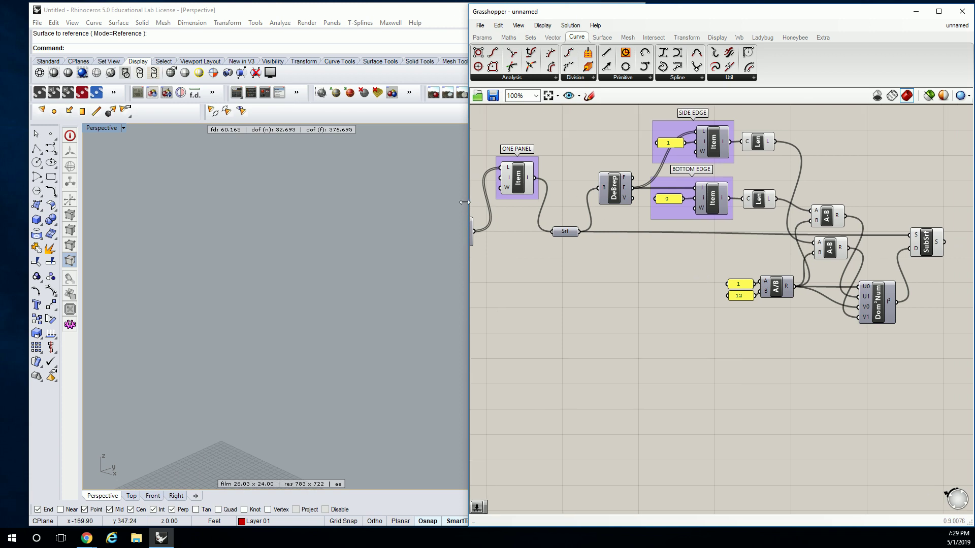
# Select the inset SubSrf component and examine its surface on the single panel in the Rhino viewport.
pyautogui.click(924, 238)
pyautogui.click(298, 392)
pyautogui.scroll(-5, 250, 399)
pyautogui.keyDown('shift'); pyautogui.moveTo(219, 452); pyautogui.dragTo(301, 346, button='right'); pyautogui.keyUp('shift')
pyautogui.scroll(18, 325, 362)
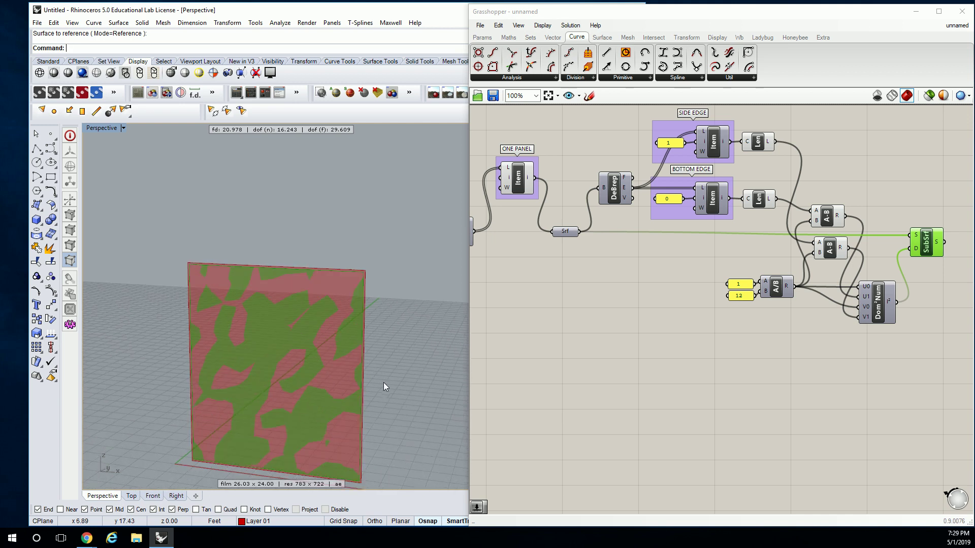
pyautogui.keyDown('shift'); pyautogui.moveTo(298, 384); pyautogui.dragTo(252, 365, button='right'); pyautogui.keyUp('shift')
pyautogui.scroll(2, 270, 374)
pyautogui.scroll(1, 276, 342)
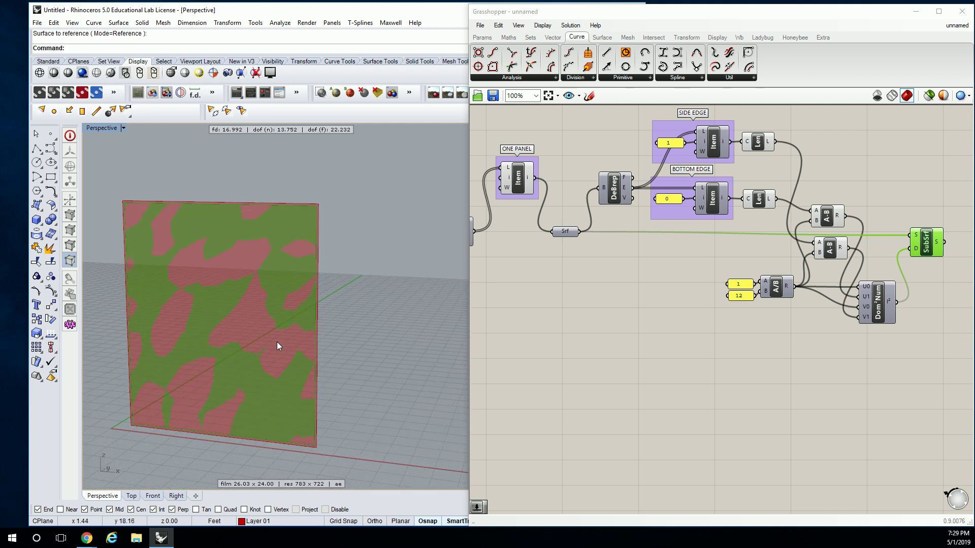